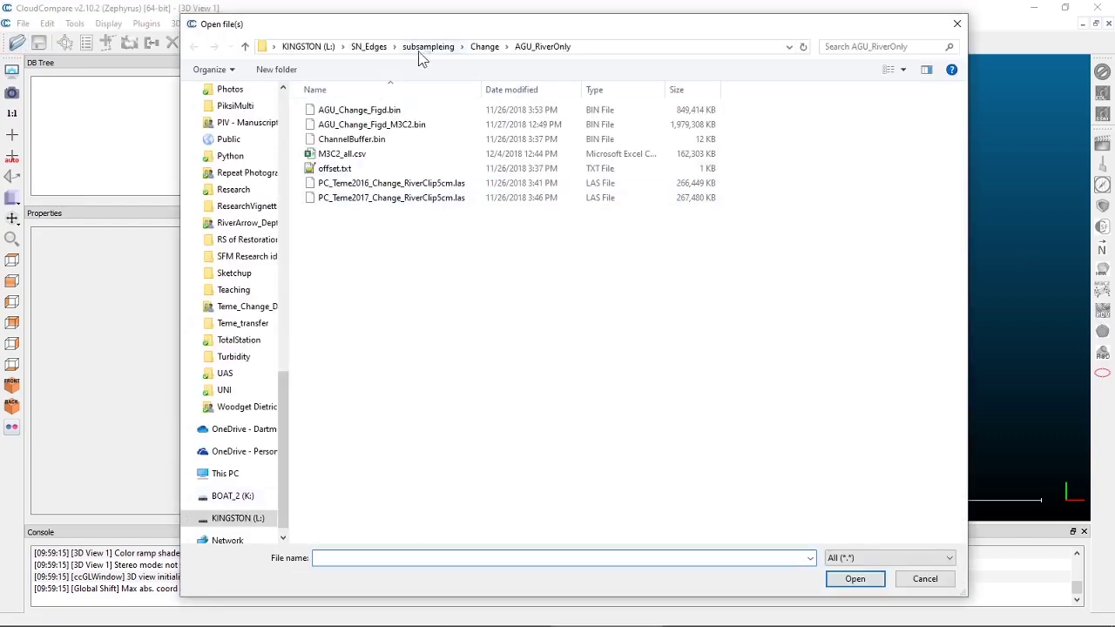
# Open Sandy2011_UTM.las from L:\DTA with default LAS fields and the suggested global shift.
pyautogui.click(306, 46)
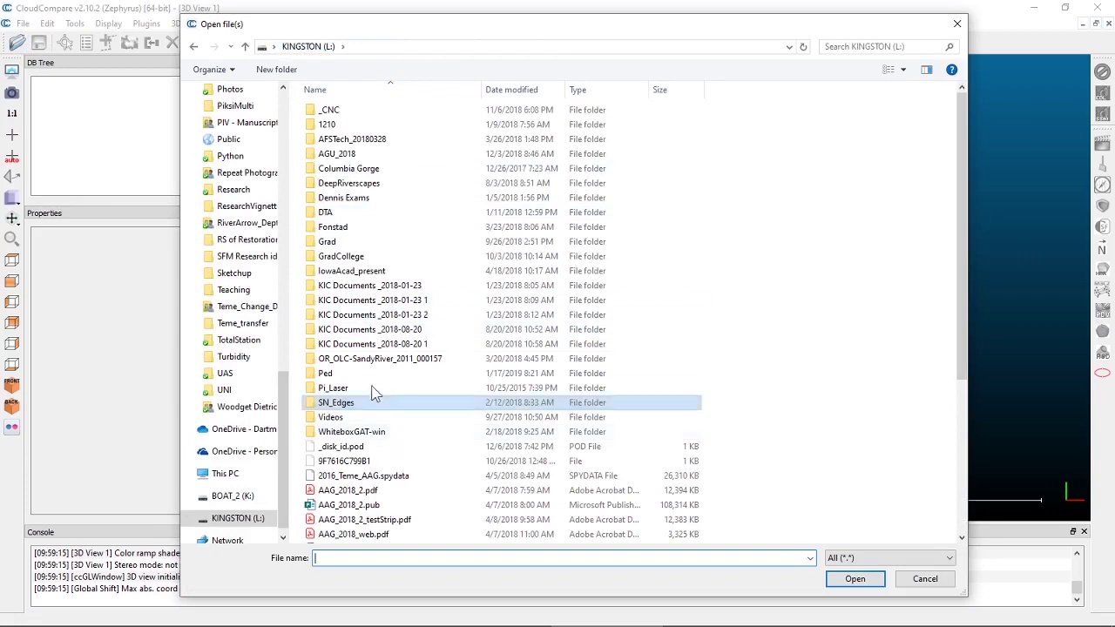
pyautogui.doubleClick(368, 213)
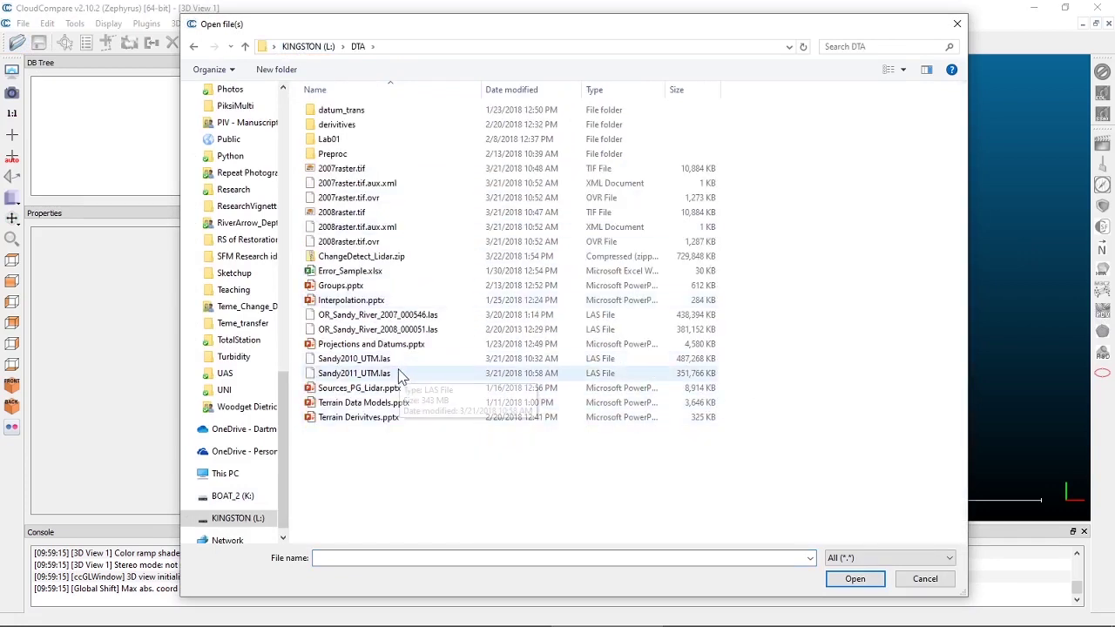
pyautogui.doubleClick(396, 373)
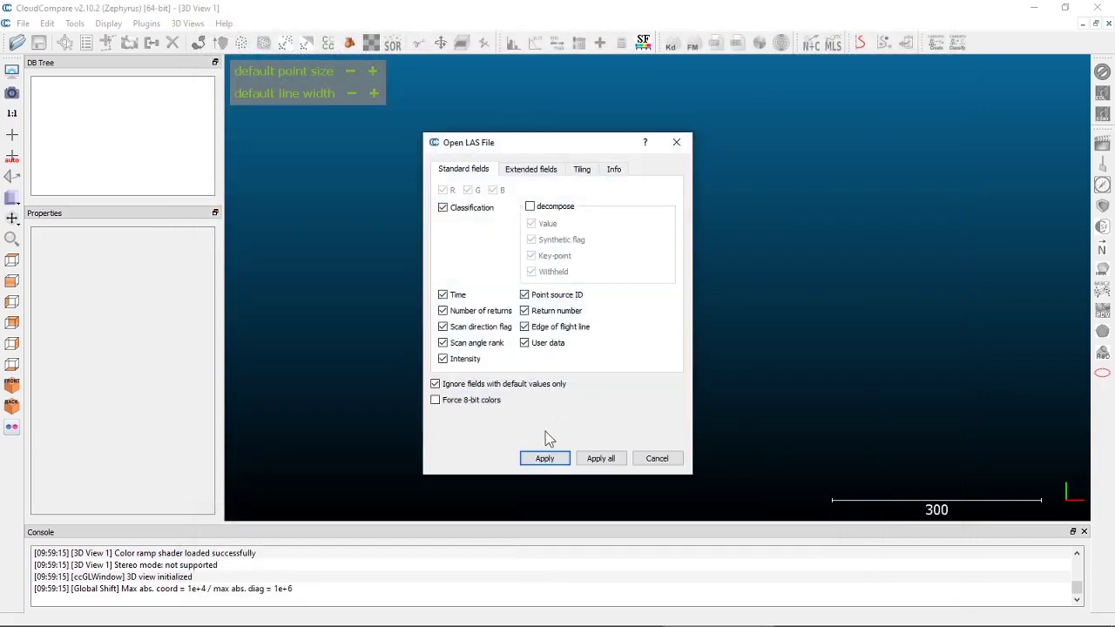
pyautogui.click(544, 455)
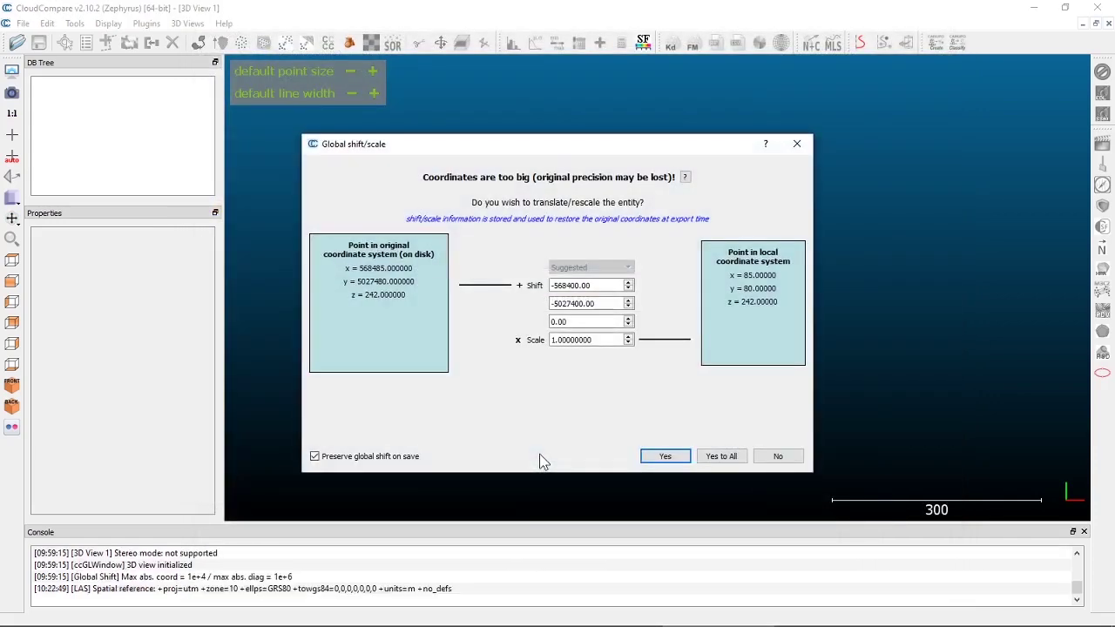
pyautogui.click(665, 458)
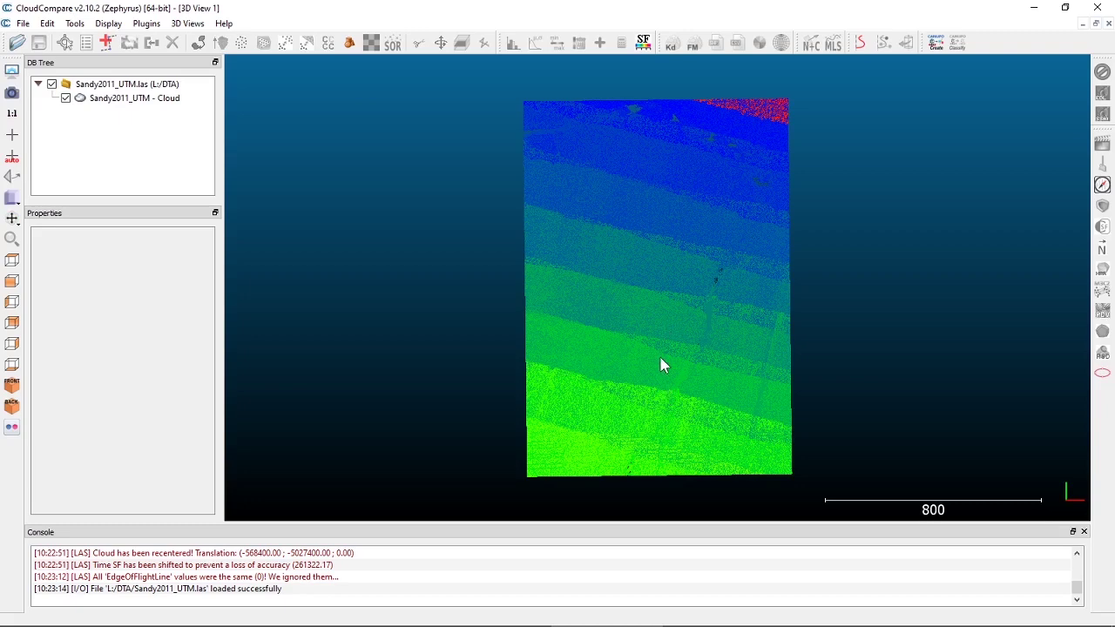
# Select the Sandy2011_UTM cloud, close the Console, and show its Active scalar field list.
pyautogui.click(143, 98)
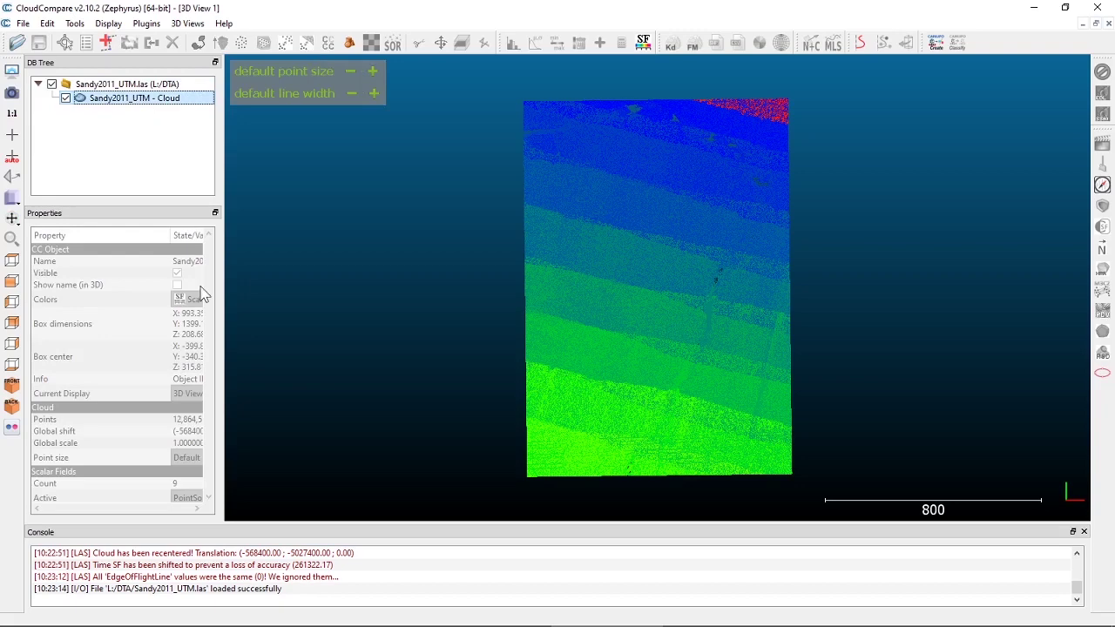
pyautogui.click(1083, 531)
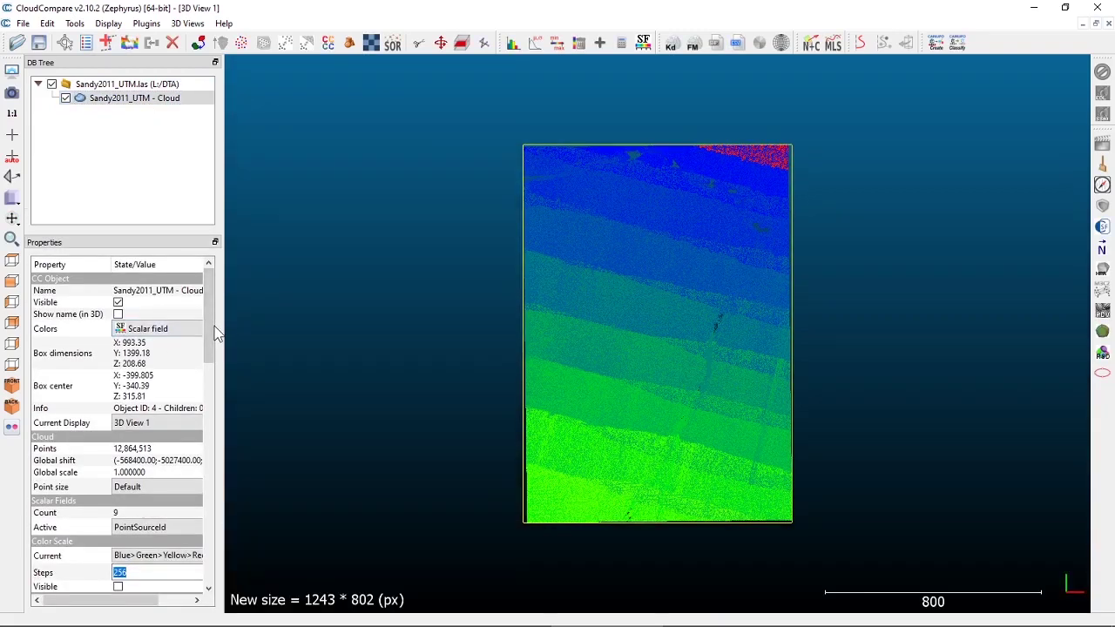
pyautogui.scroll(-2, 213, 324)
pyautogui.scroll(2, 213, 336)
pyautogui.click(167, 528)
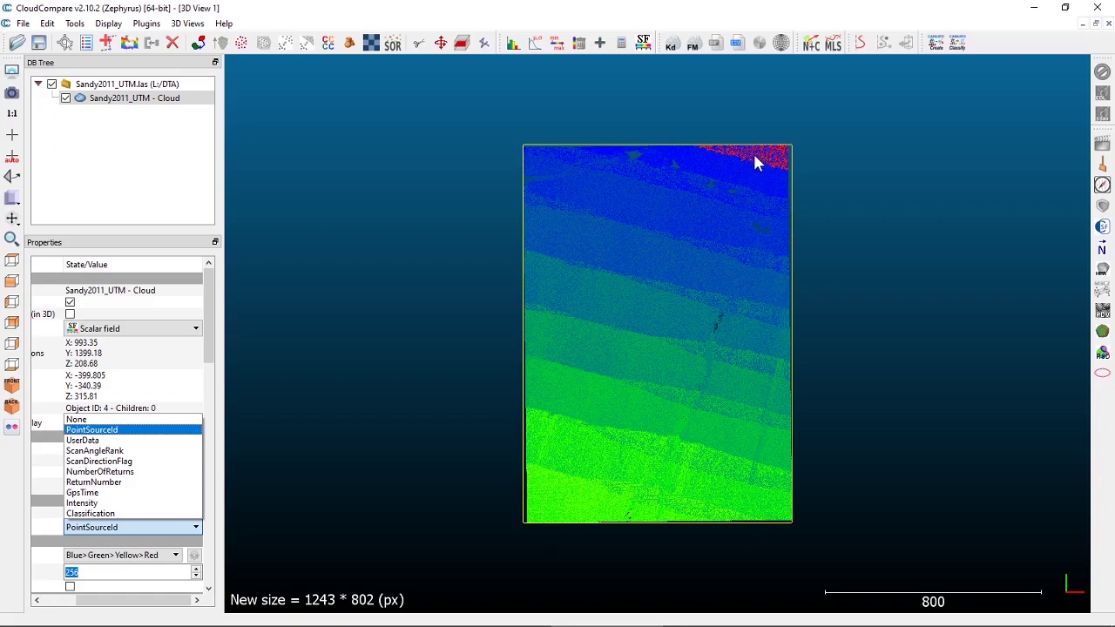
# Keep PointSourceId active and check its 39 to 61 saturation values in SF display params.
pyautogui.click(214, 313)
pyautogui.moveTo(215, 314); pyautogui.dragTo(286, 403)
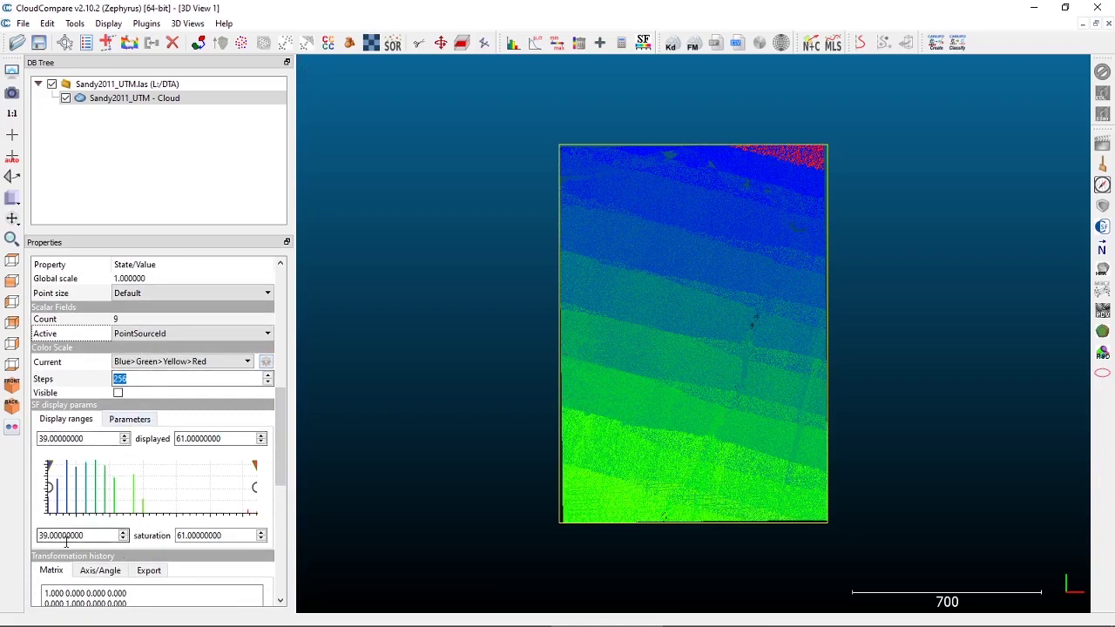
pyautogui.moveTo(39, 535); pyautogui.dragTo(92, 535)
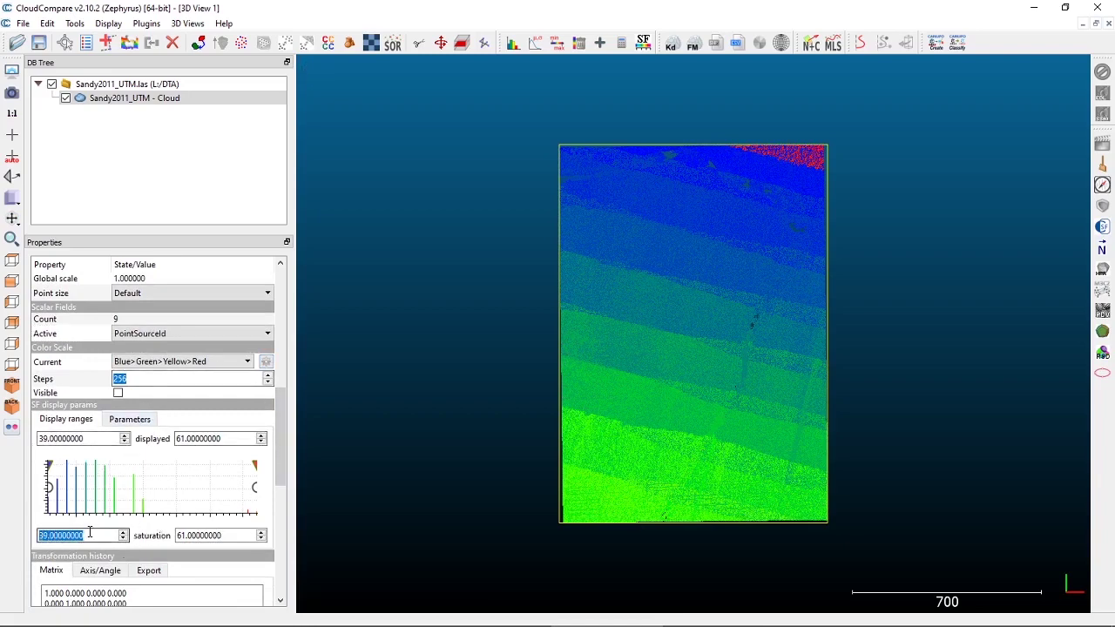
pyautogui.click(180, 534)
pyautogui.moveTo(181, 535); pyautogui.dragTo(222, 535)
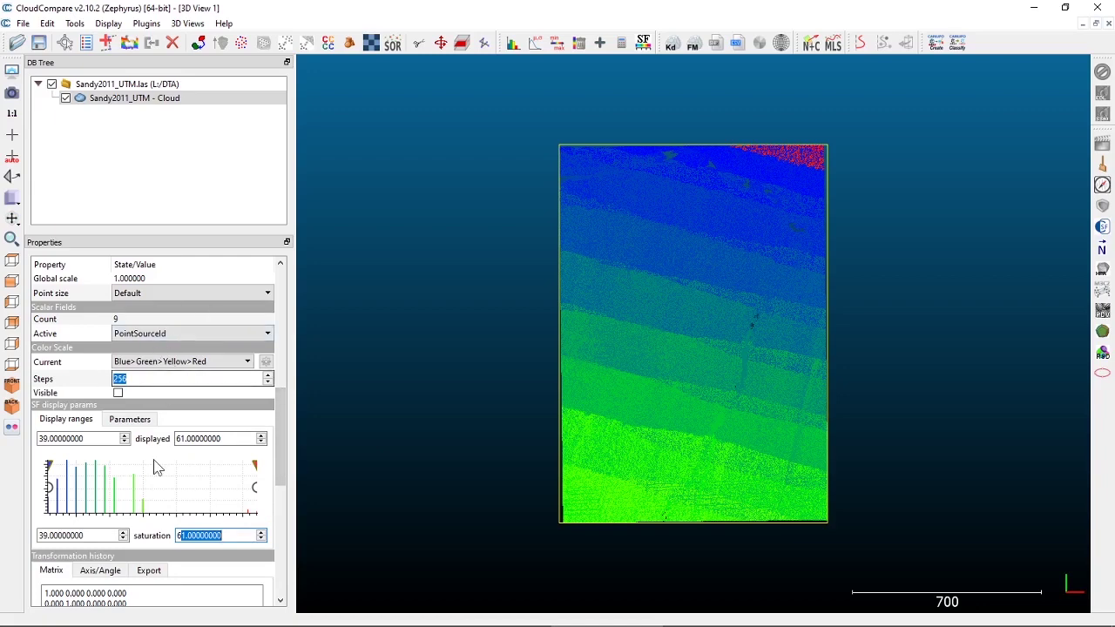
pyautogui.moveTo(12, 619)
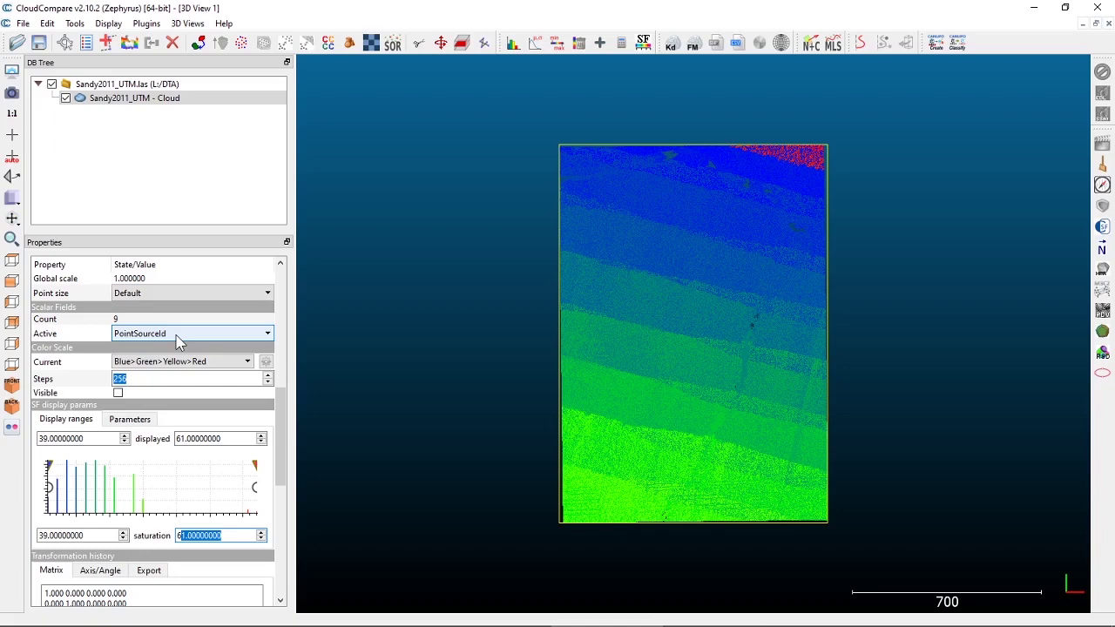
pyautogui.click(214, 335)
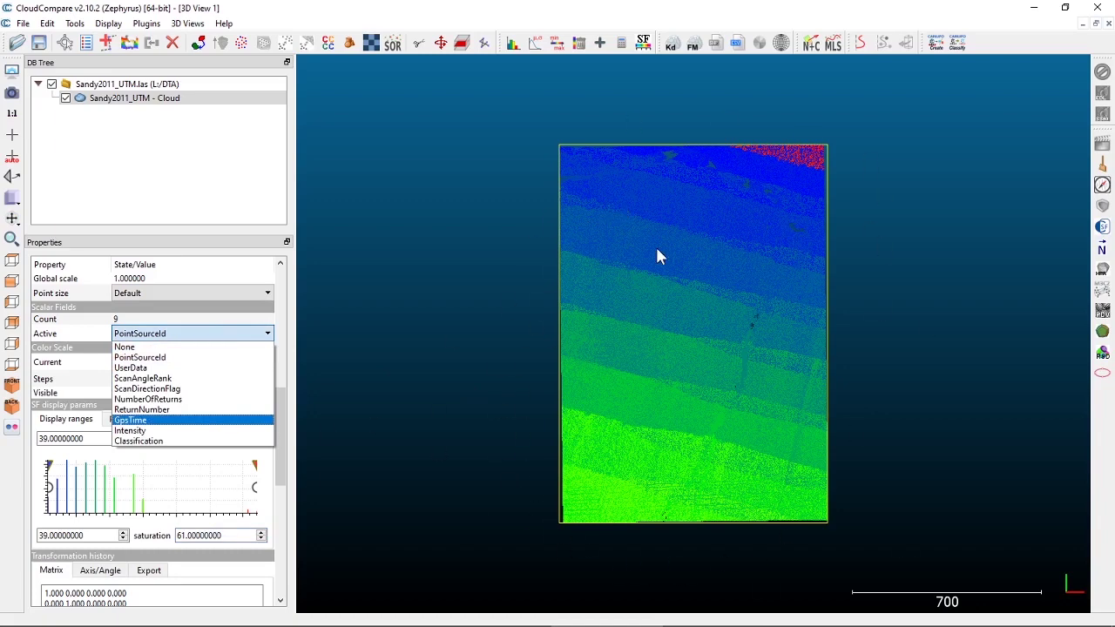
pyautogui.click(260, 335)
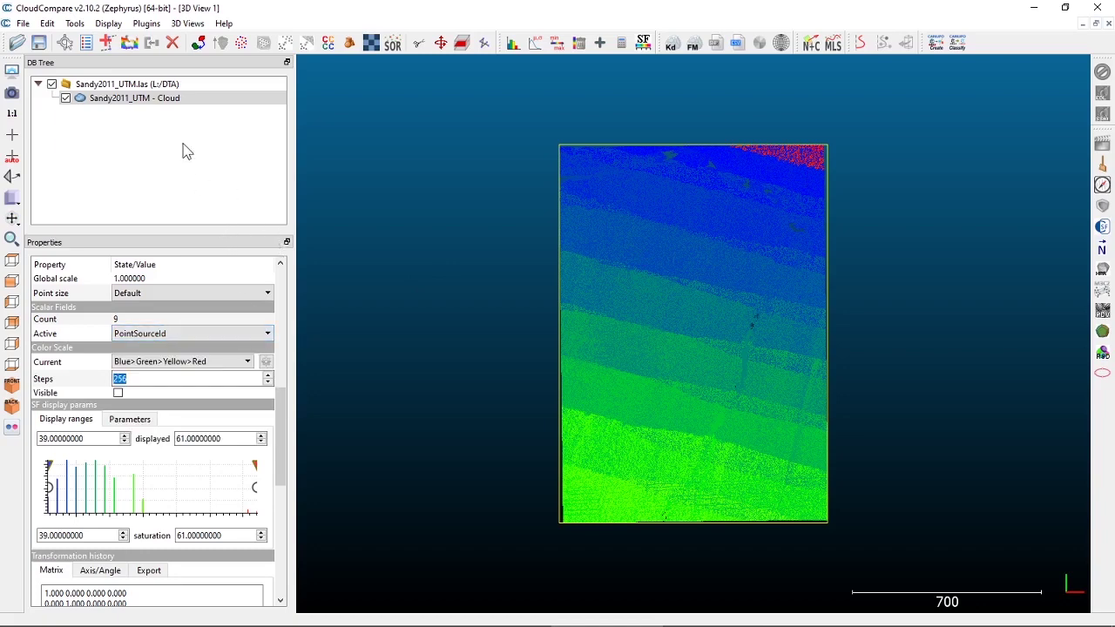
# Export only the Z coordinate to a new scalar field with Export coordinate(s) to SF(s).
pyautogui.click(76, 24)
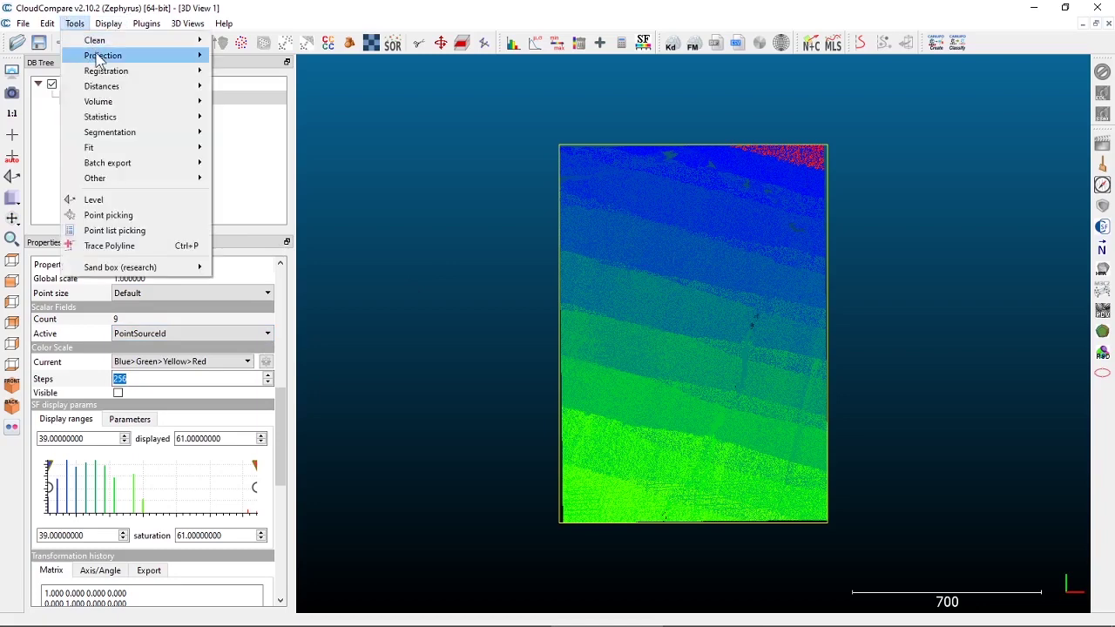
pyautogui.moveTo(104, 58)
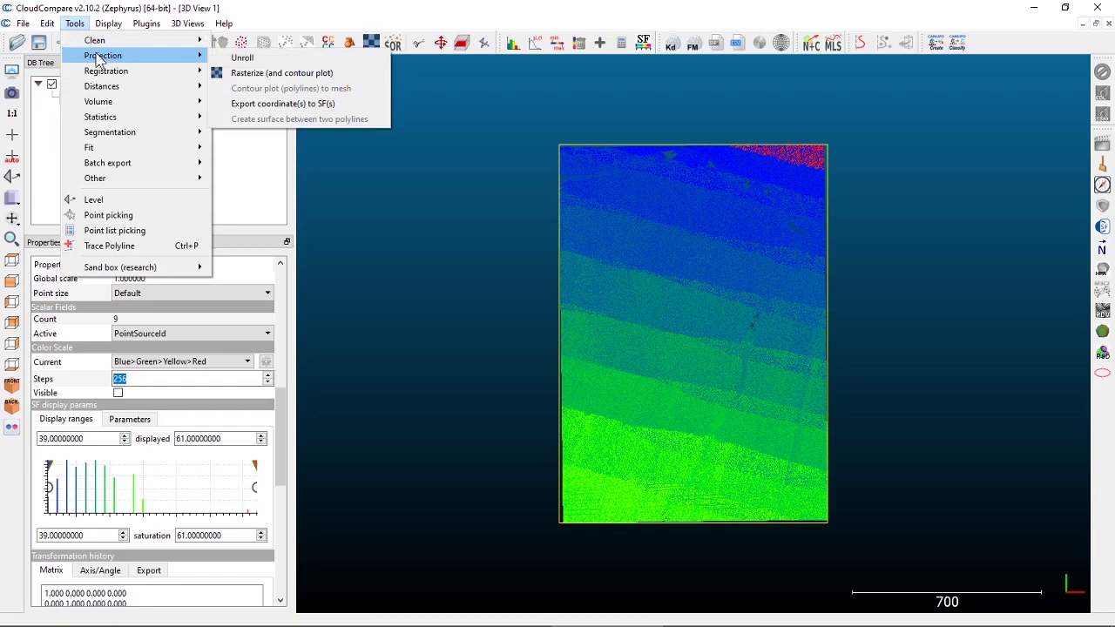
pyautogui.click(300, 104)
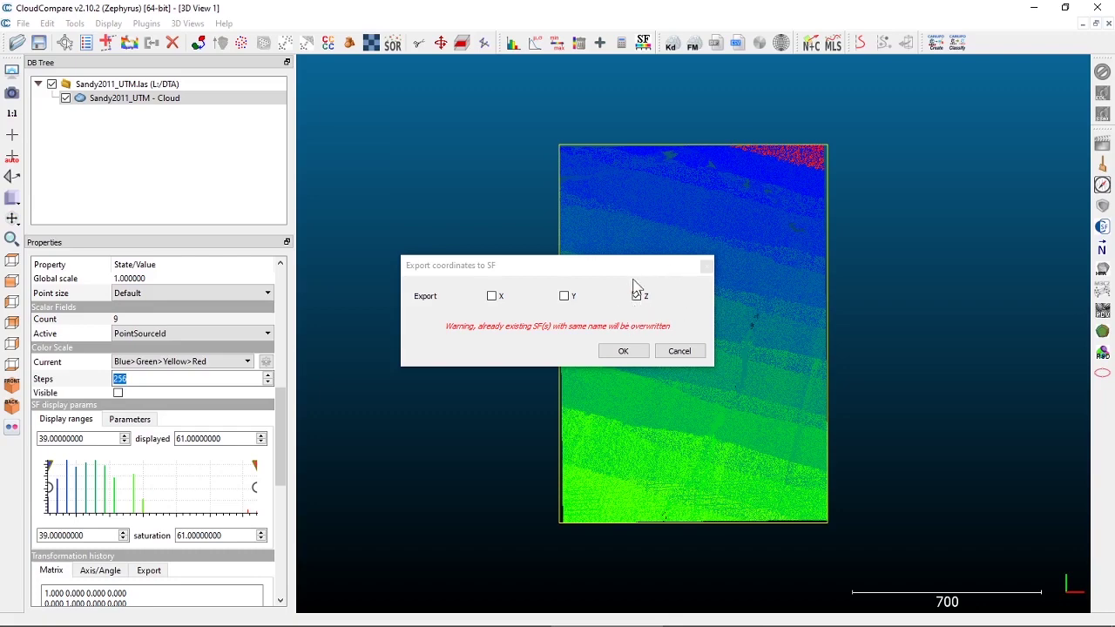
pyautogui.click(625, 351)
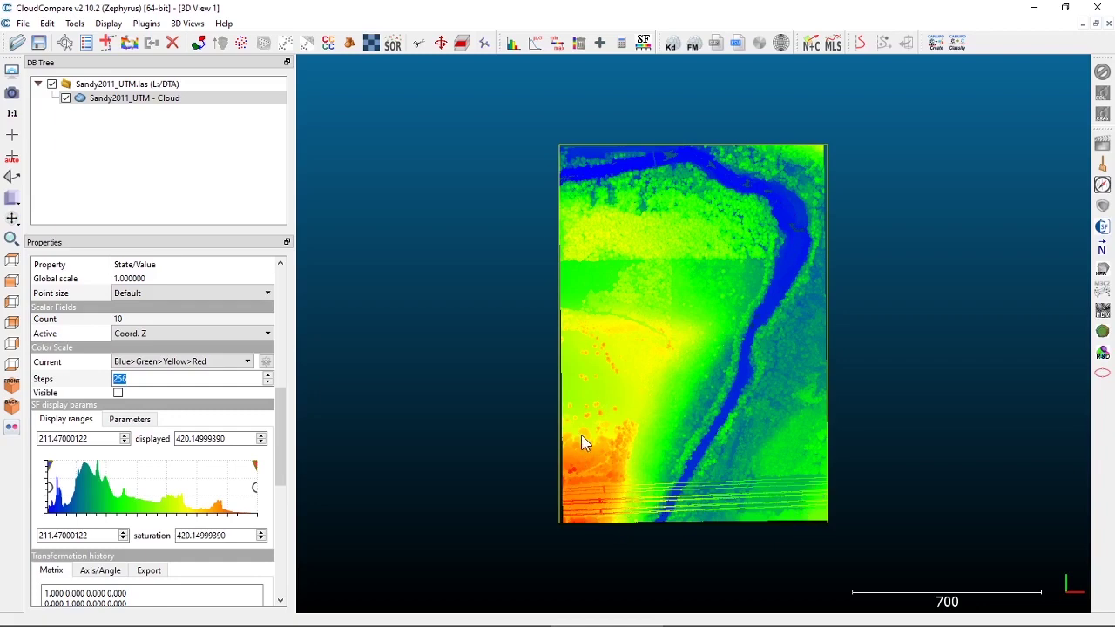
# Zoom, pan and tilt the view into an oblique perspective over the river valley and trees.
pyautogui.scroll(3, 707, 177)
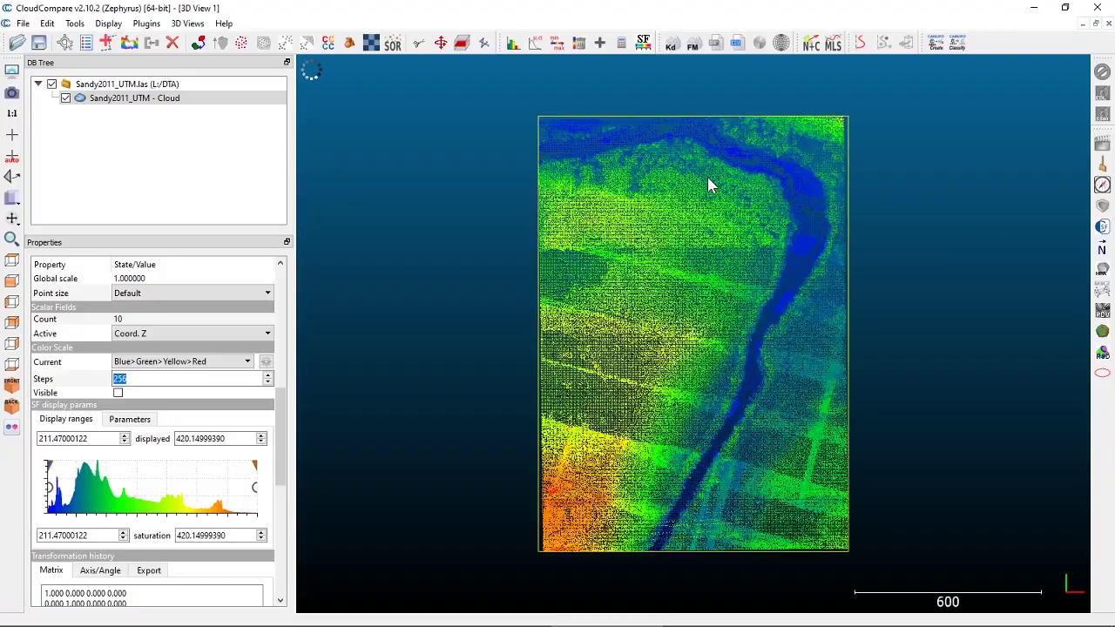
pyautogui.moveTo(711, 180); pyautogui.dragTo(694, 341, button='right')
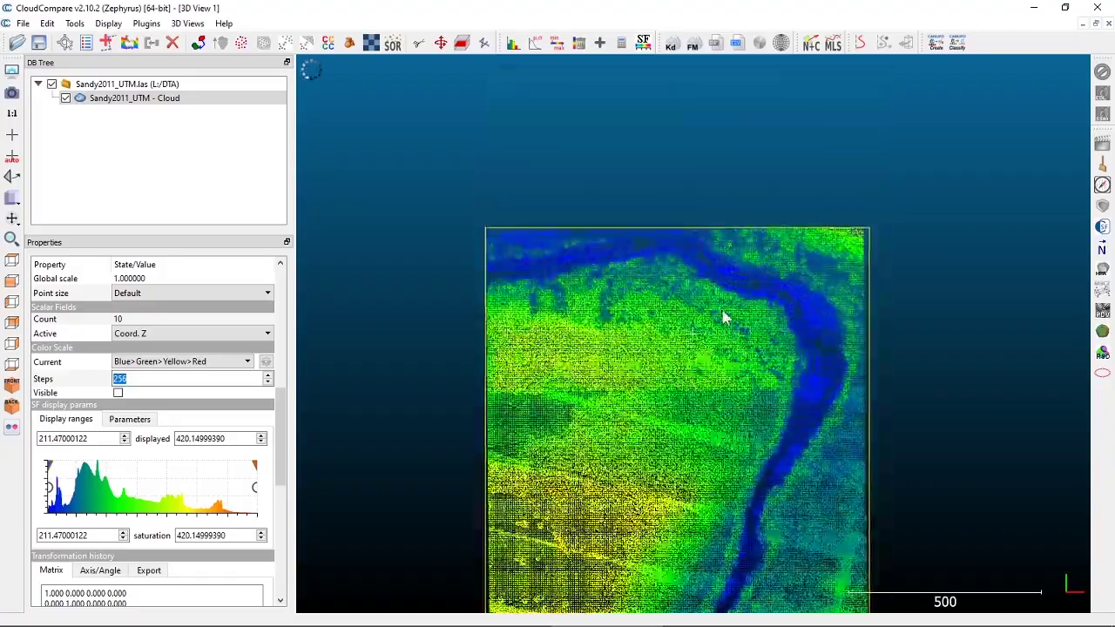
pyautogui.scroll(5, 724, 316)
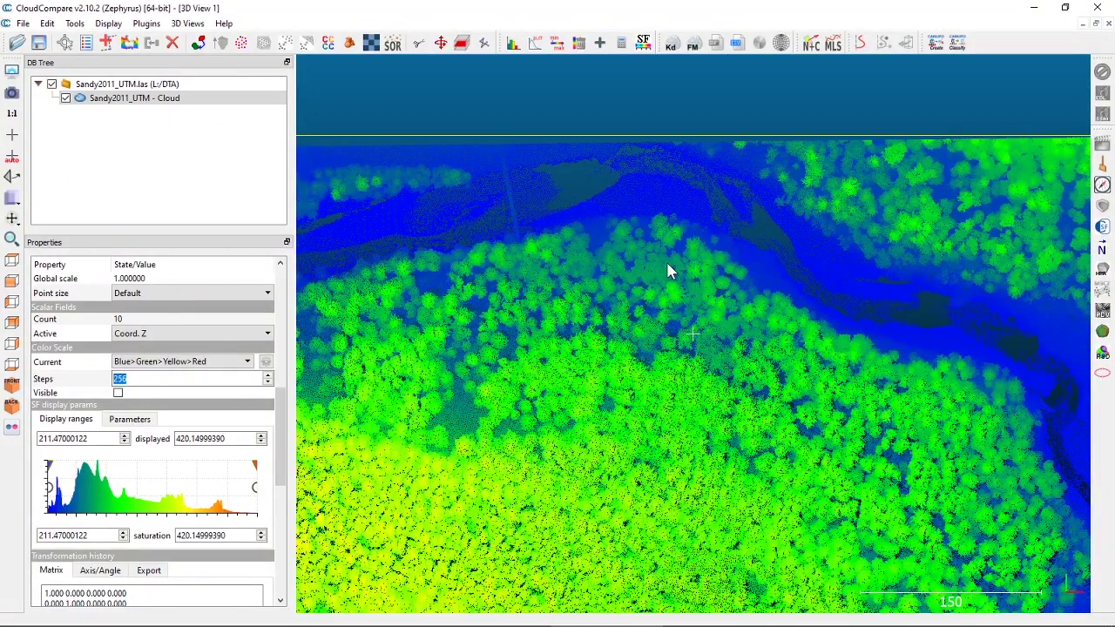
pyautogui.scroll(-4, 676, 406)
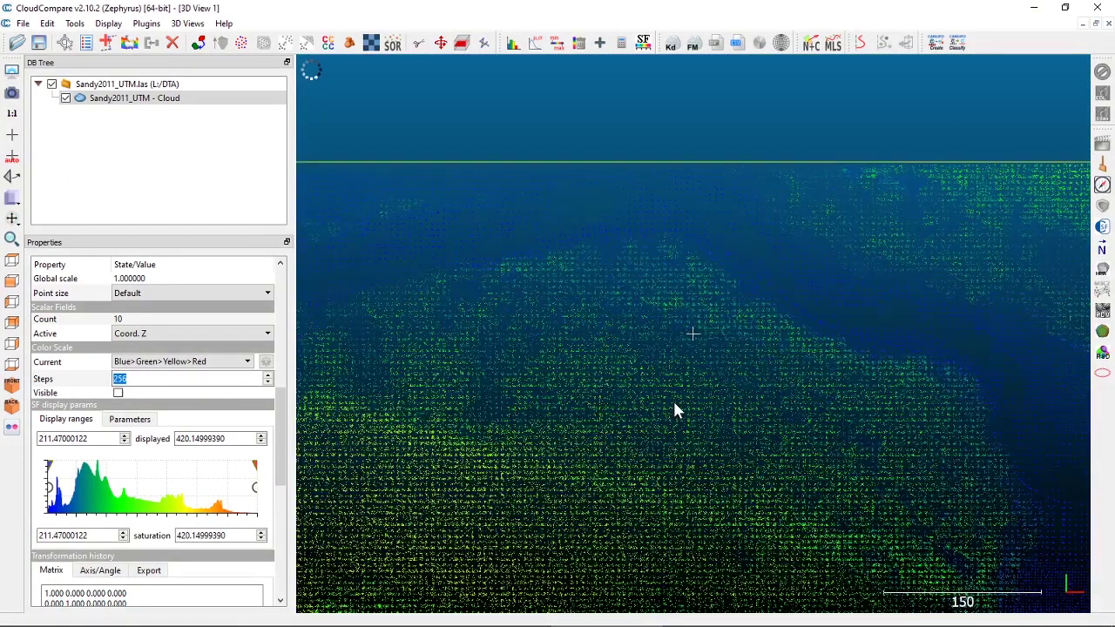
pyautogui.scroll(-4, 675, 406)
pyautogui.moveTo(652, 557); pyautogui.dragTo(585, 252)
pyautogui.moveTo(660, 442); pyautogui.dragTo(675, 300, button='right')
pyautogui.scroll(5, 674, 298)
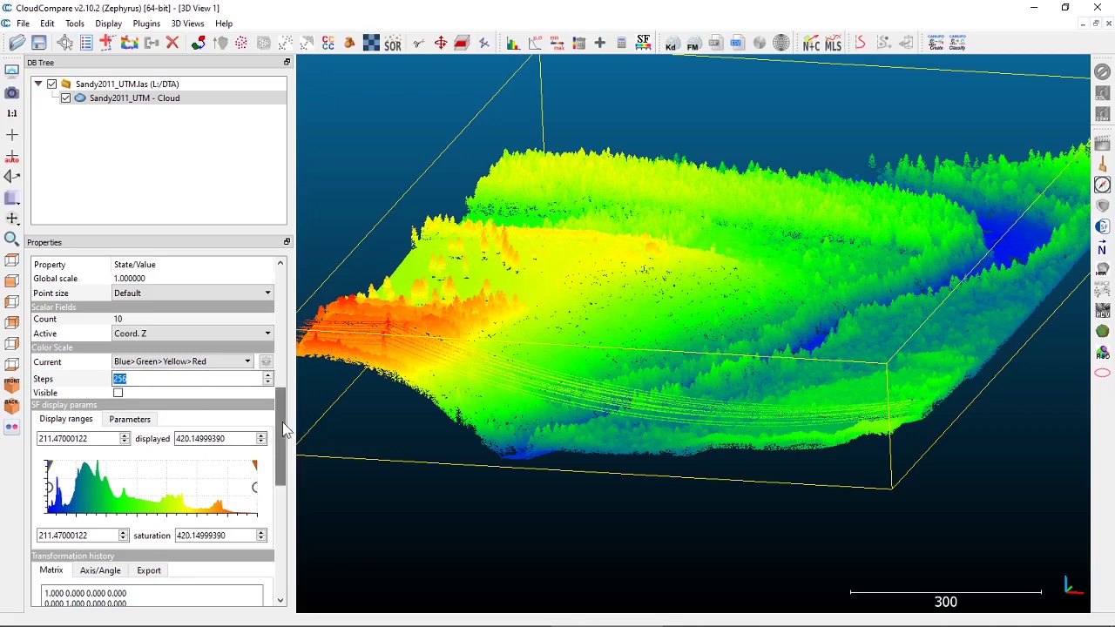
pyautogui.scroll(1, 282, 422)
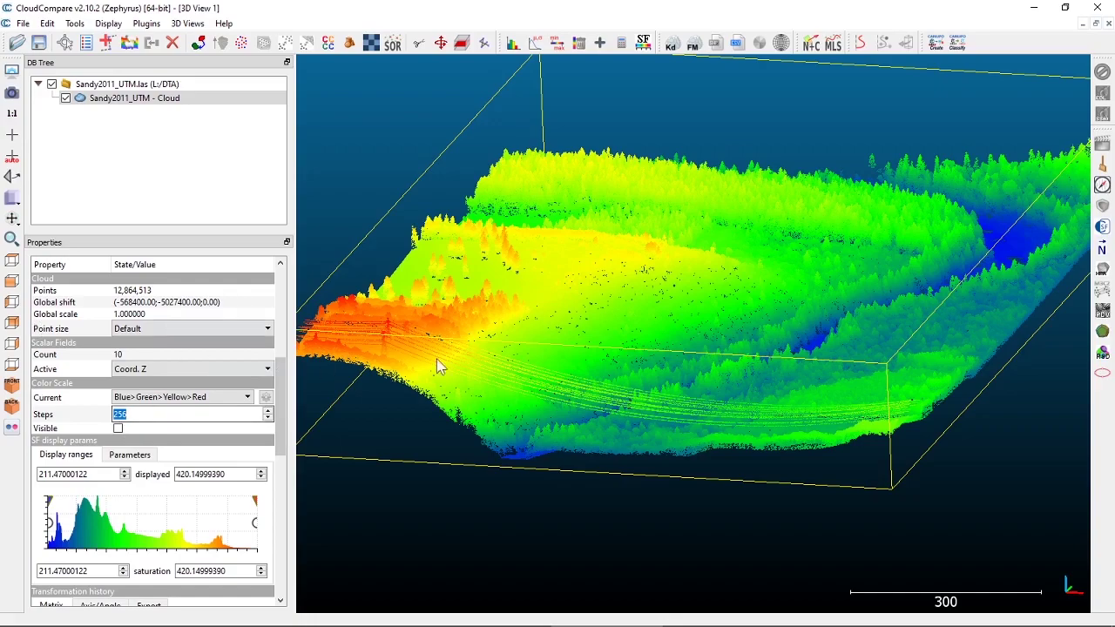
pyautogui.moveTo(808, 307); pyautogui.dragTo(720, 379)
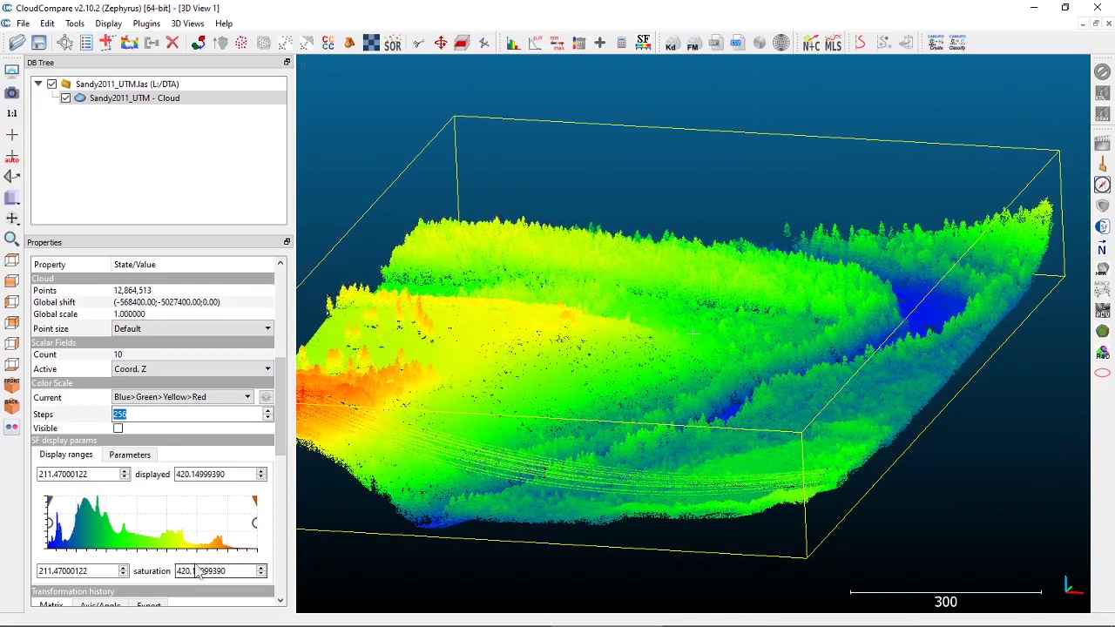
# Make the Coord. Z colour scale legend visible and orbit the cloud slightly.
pyautogui.click(118, 429)
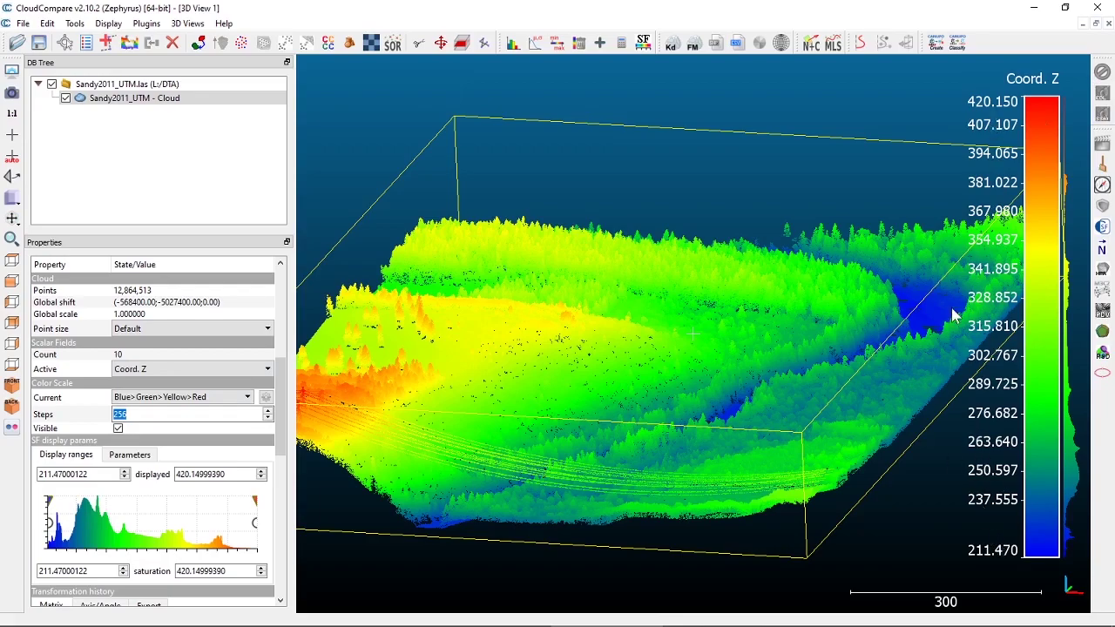
pyautogui.moveTo(761, 348)
pyautogui.mouseDown()
pyautogui.moveTo(711, 351)
pyautogui.moveTo(847, 312)
pyautogui.moveTo(769, 316)
pyautogui.moveTo(774, 331)
pyautogui.mouseUp()
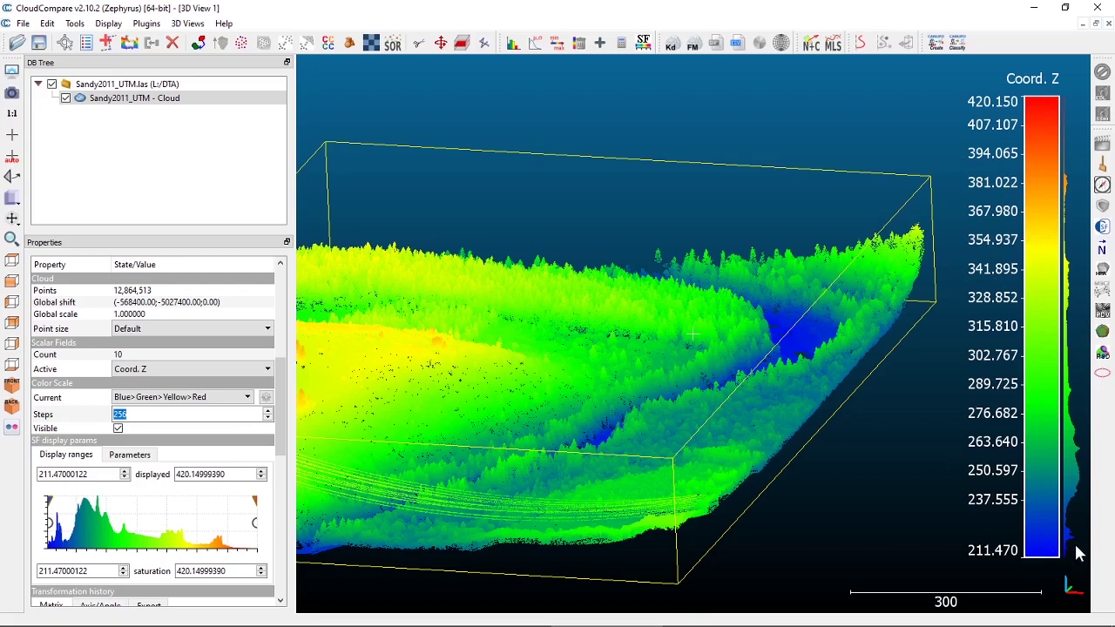
pyautogui.click(123, 24)
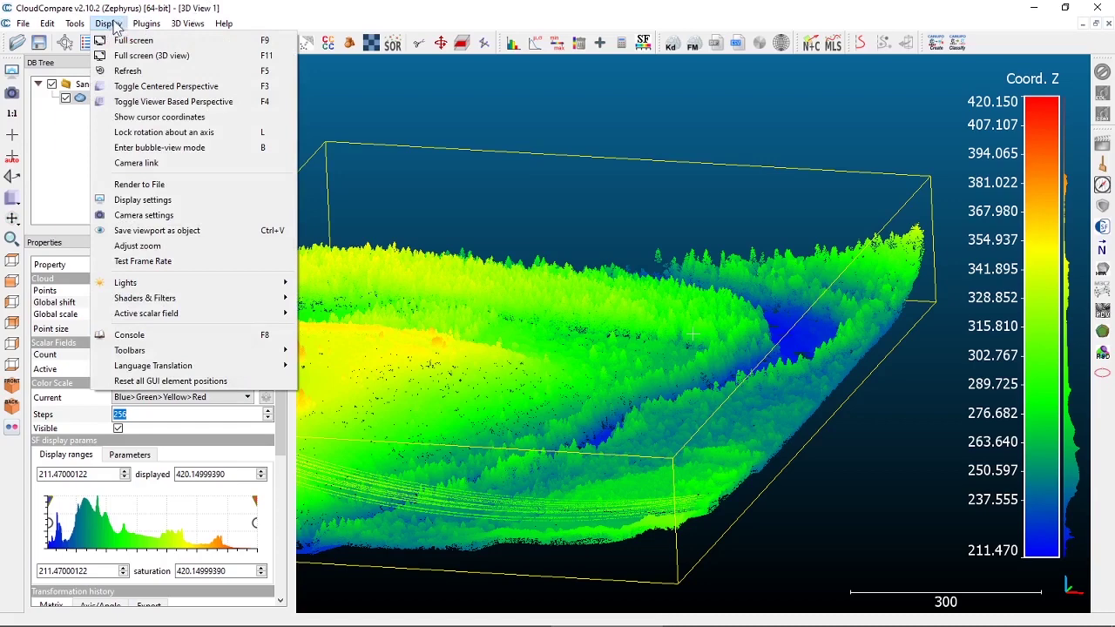
# Set the colour scale ramp width to 30 pixels in Display options.
pyautogui.click(184, 201)
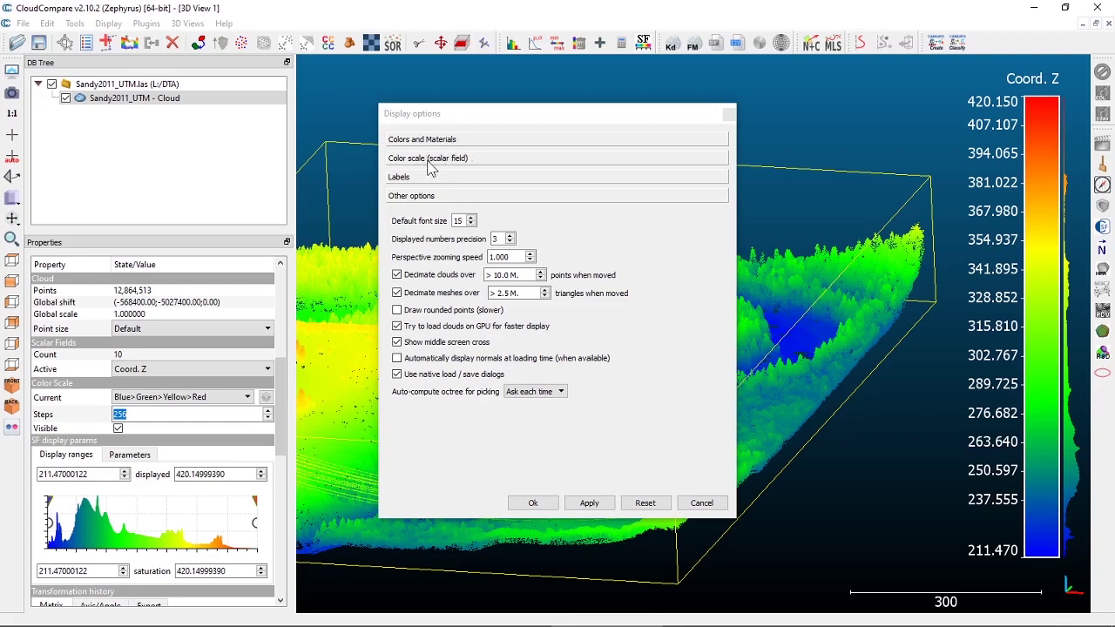
pyautogui.click(429, 161)
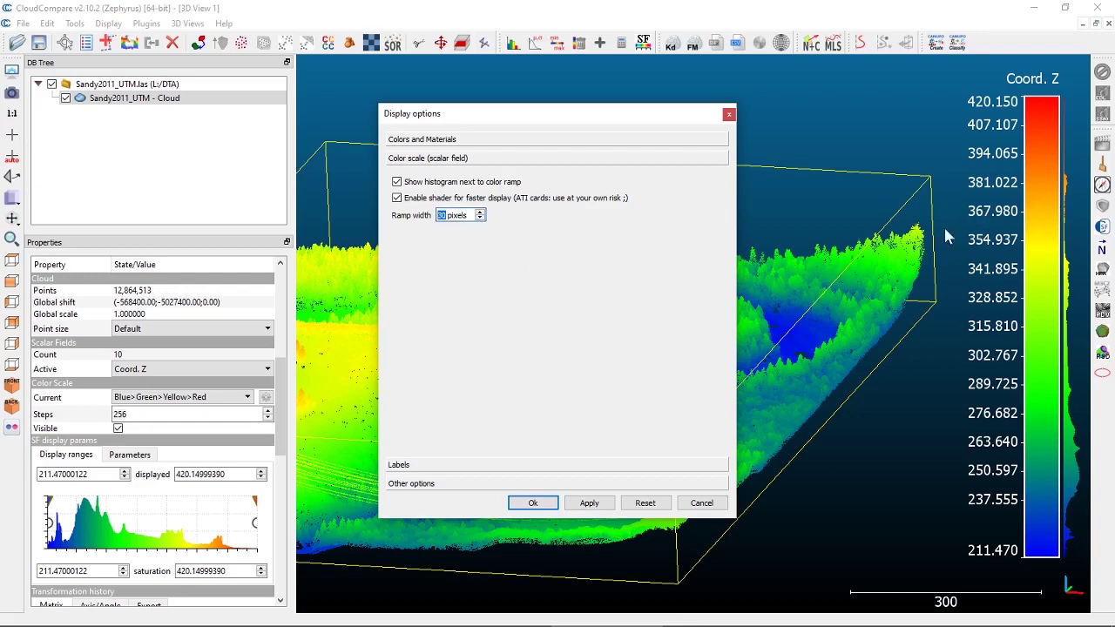
pyautogui.click(603, 510)
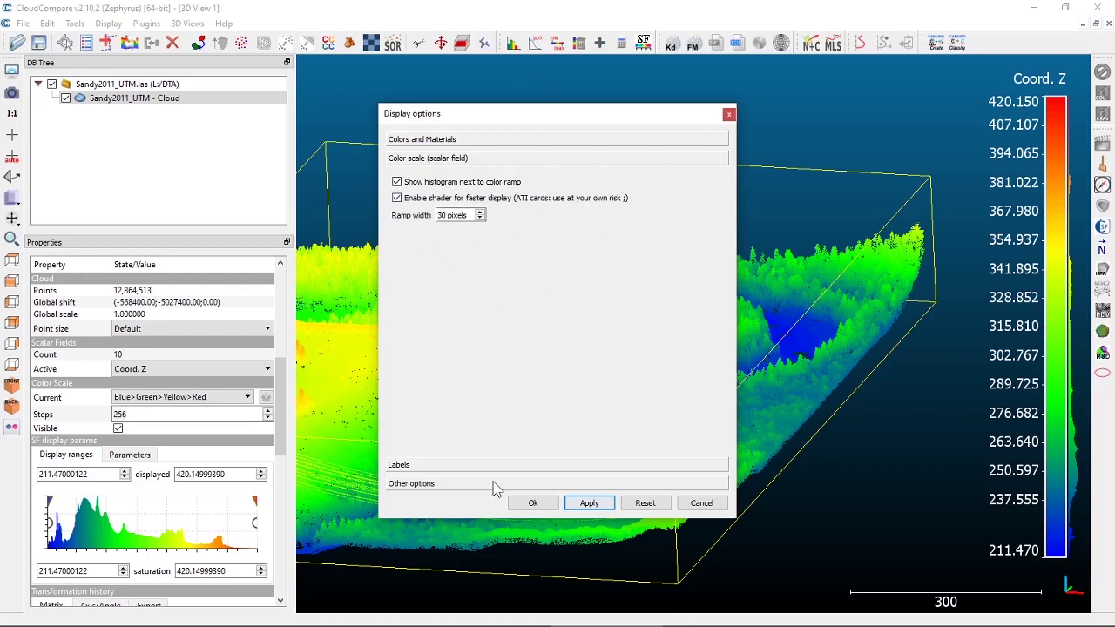
# Set the default label font size to 14.
pyautogui.click(433, 484)
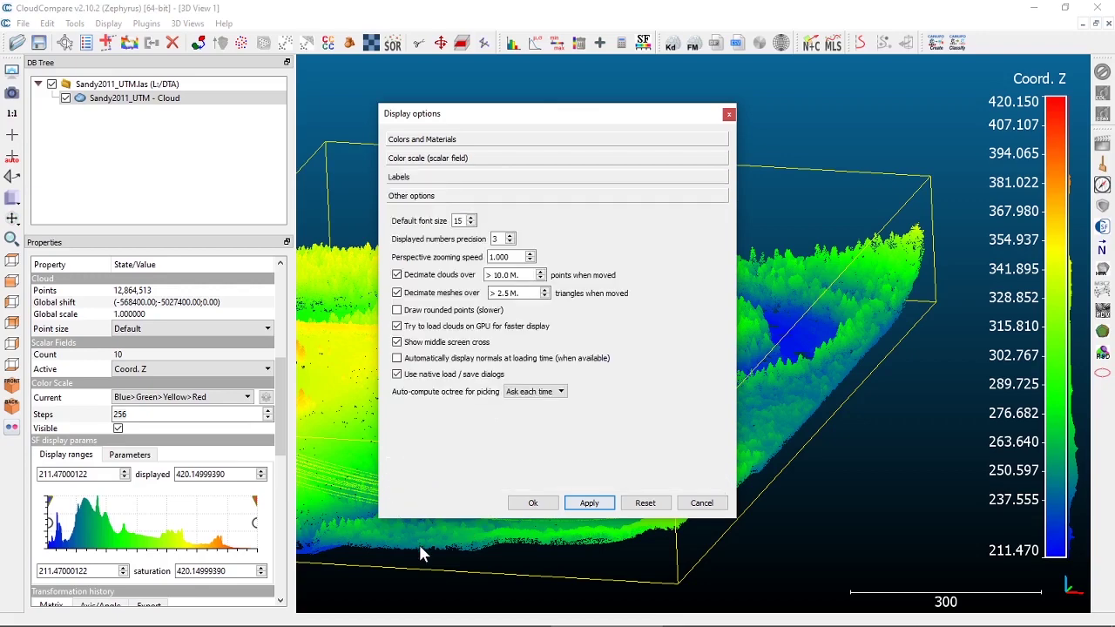
pyautogui.click(471, 218)
pyautogui.click(471, 217)
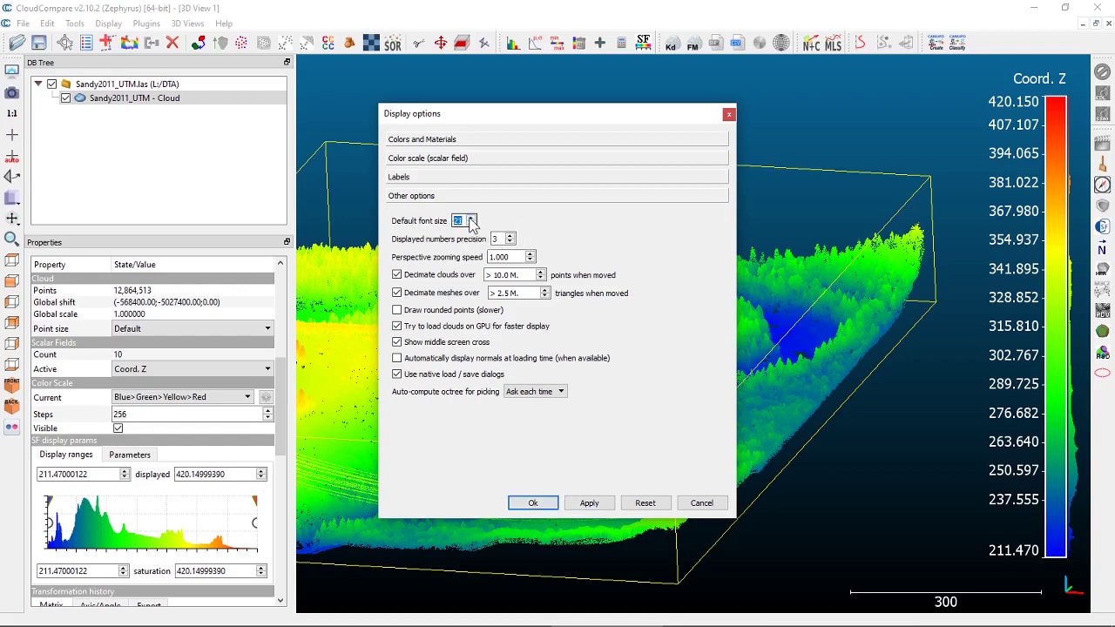
pyautogui.click(591, 504)
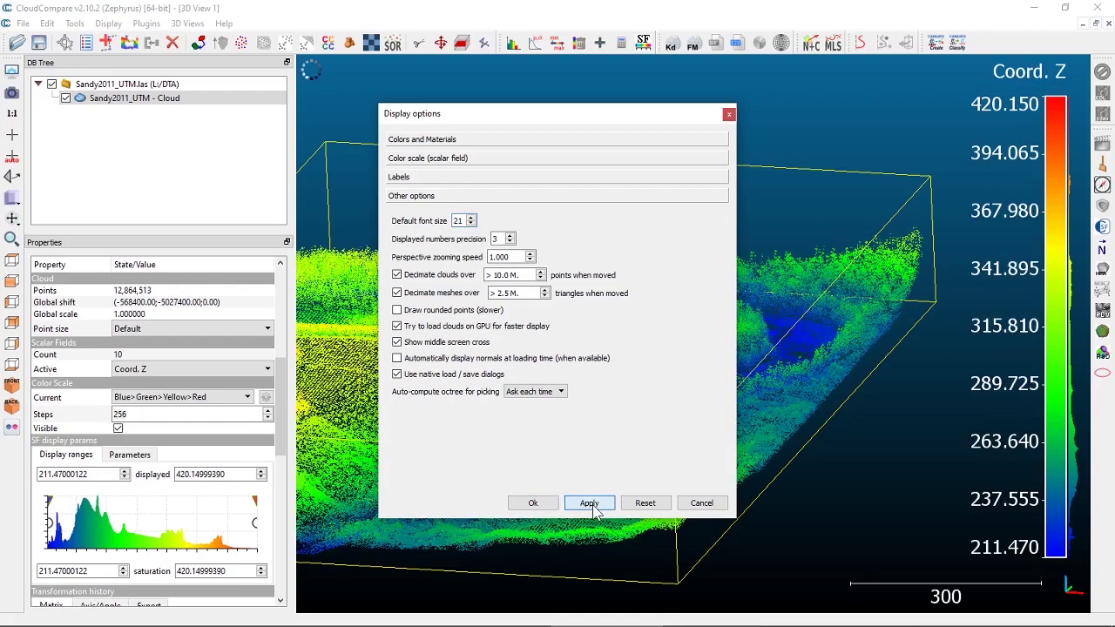
pyautogui.click(472, 224)
pyautogui.click(471, 224)
pyautogui.click(471, 224)
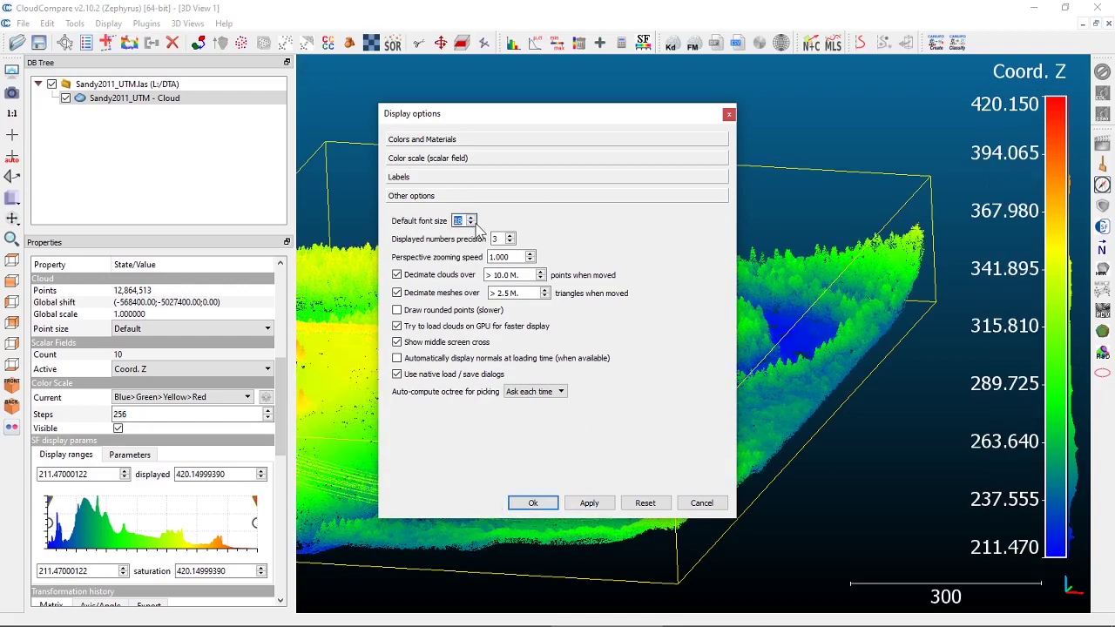
pyautogui.click(590, 502)
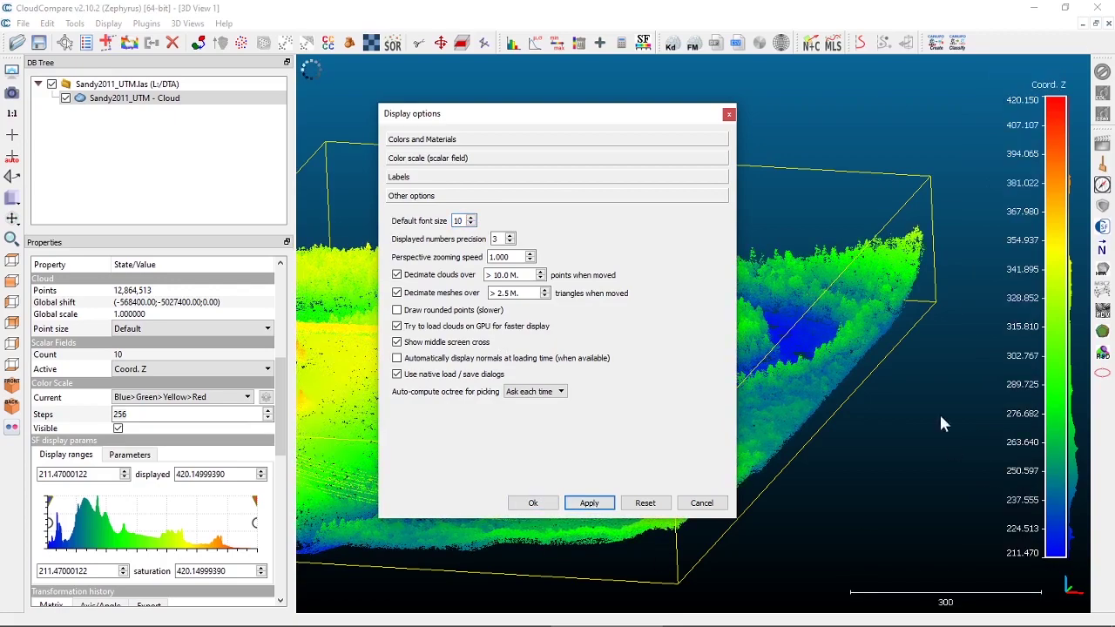
pyautogui.click(471, 218)
pyautogui.click(471, 219)
pyautogui.click(591, 502)
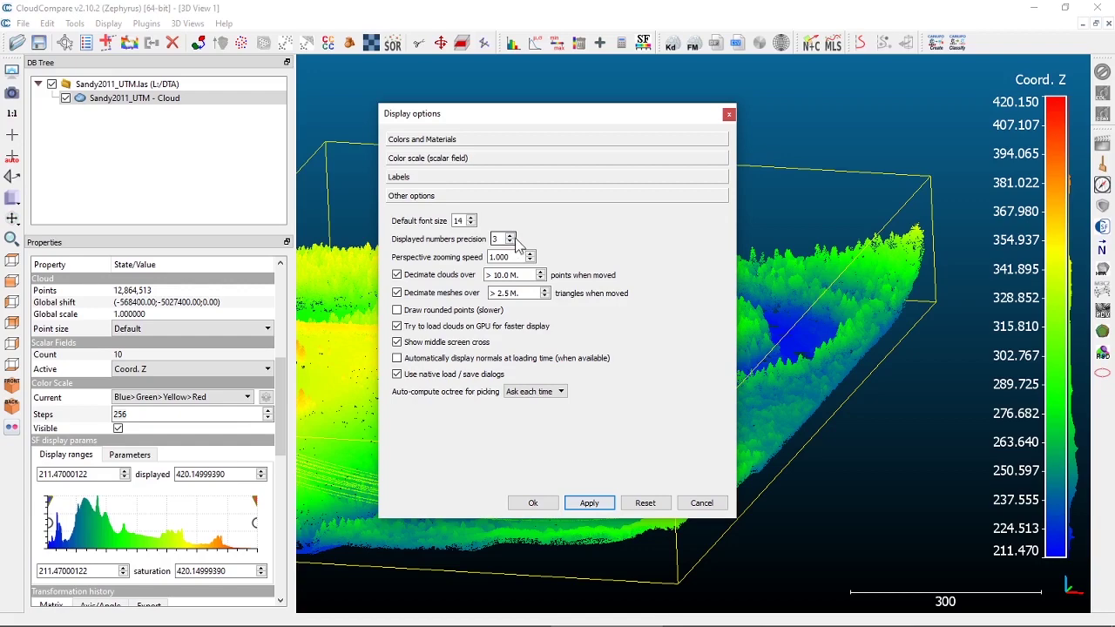
# Set the displayed number precision to 3 decimals and close Display options.
pyautogui.click(510, 236)
pyautogui.click(510, 241)
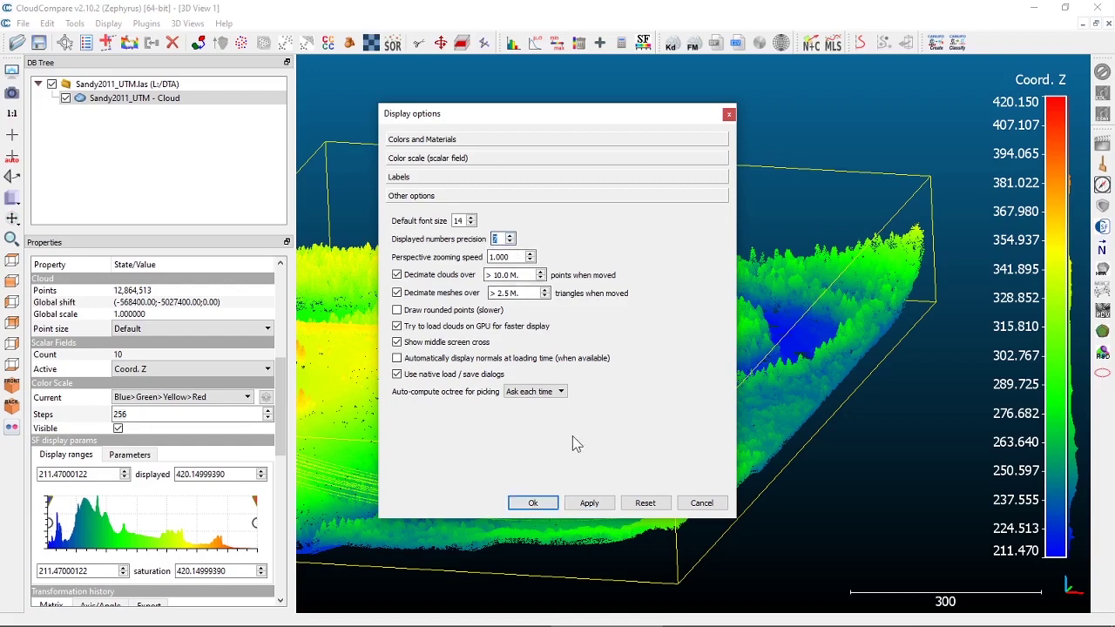
pyautogui.click(588, 508)
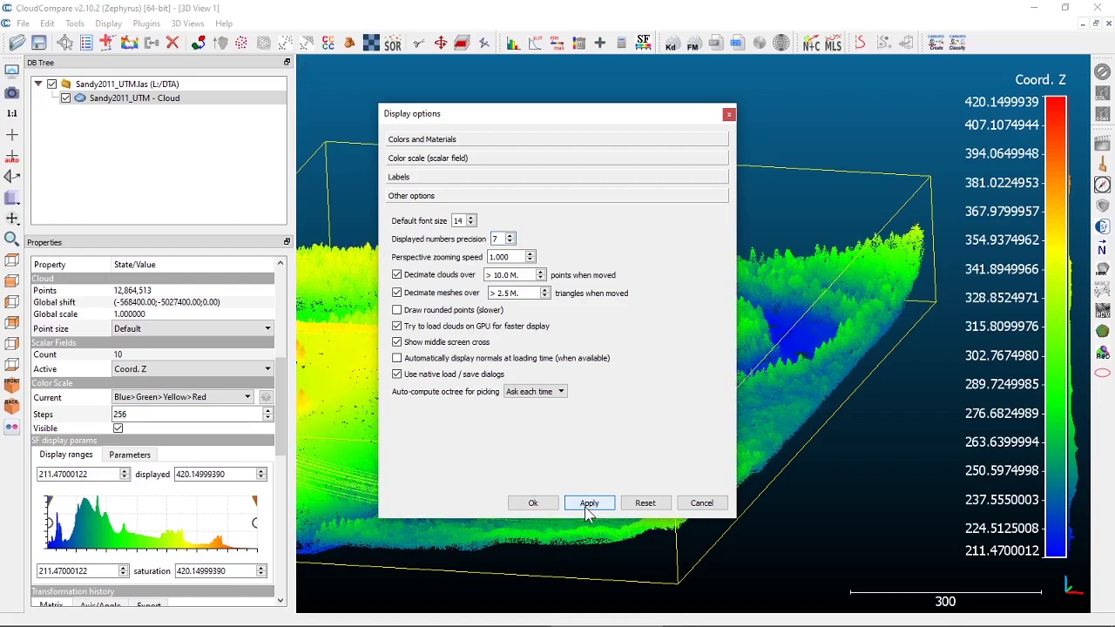
pyautogui.click(509, 236)
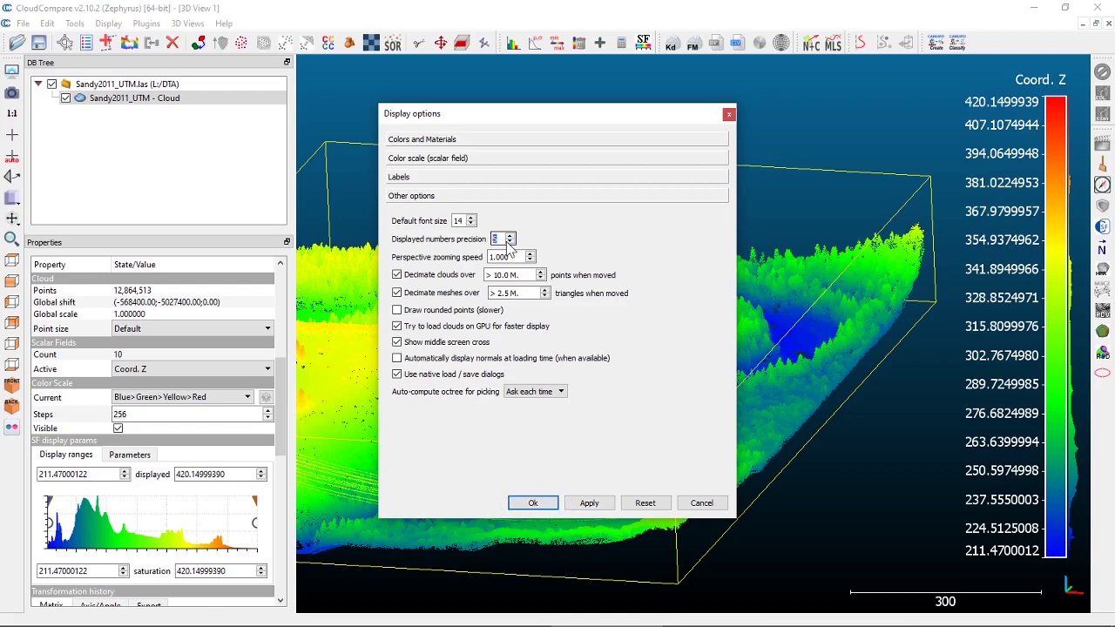
pyautogui.write('3')
pyautogui.click(596, 506)
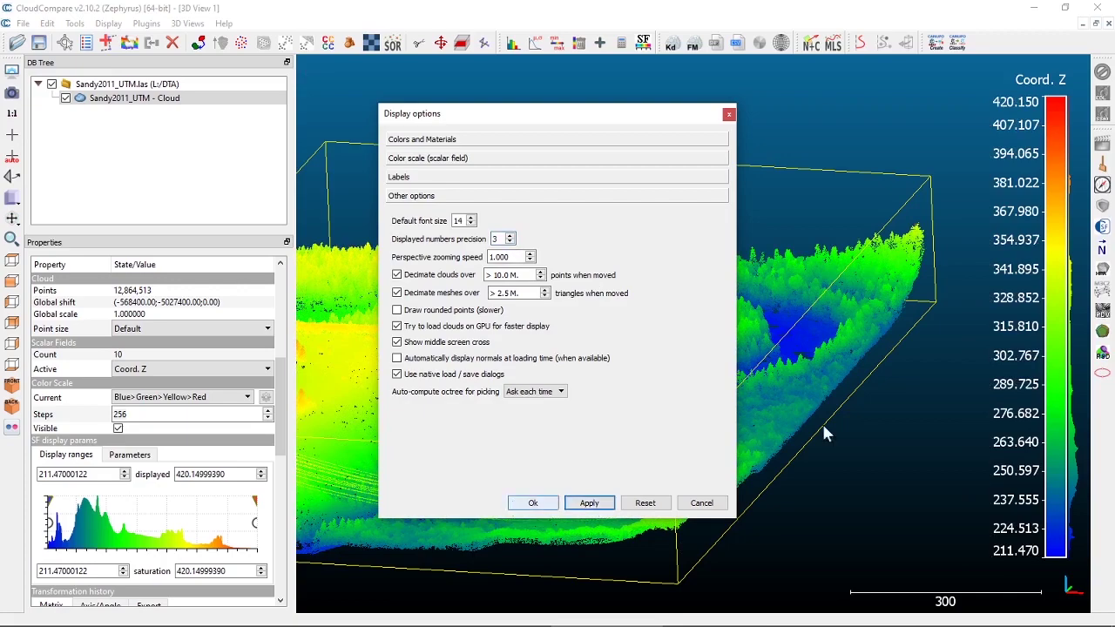
pyautogui.click(533, 505)
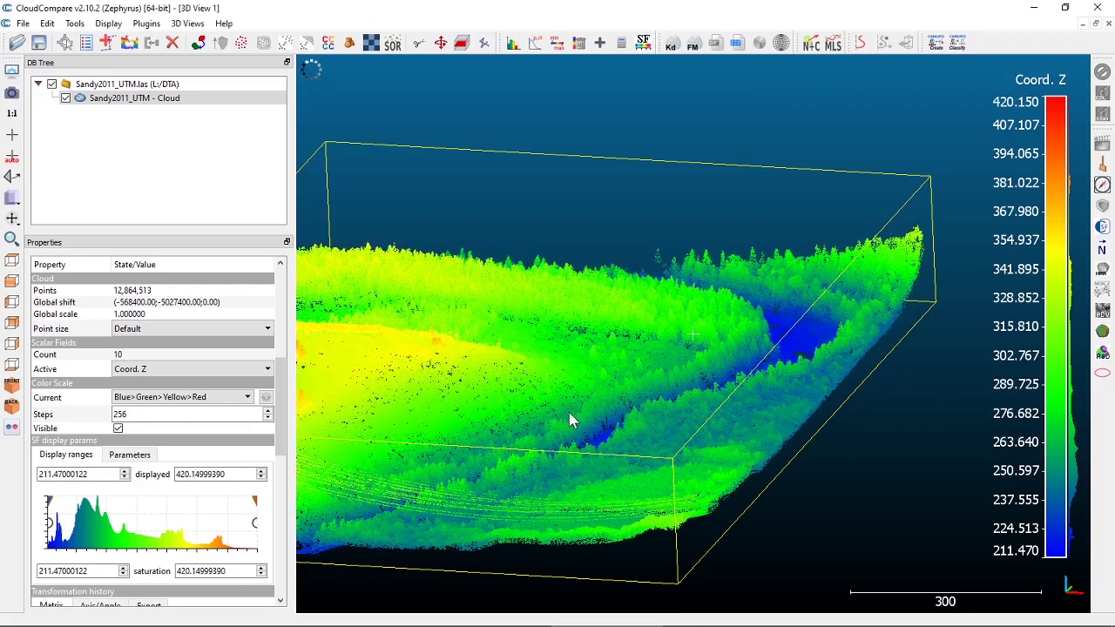
# Rotate the cloud to a low oblique view of the blue river channel among green slopes.
pyautogui.moveTo(568, 412); pyautogui.dragTo(667, 418)
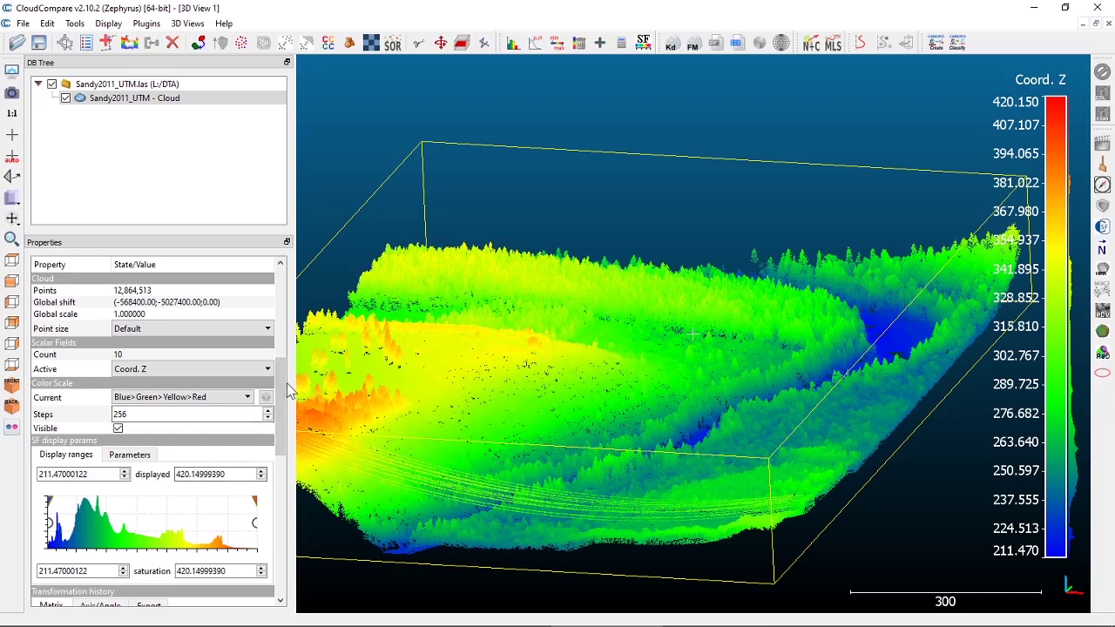
pyautogui.moveTo(287, 384); pyautogui.dragTo(284, 446)
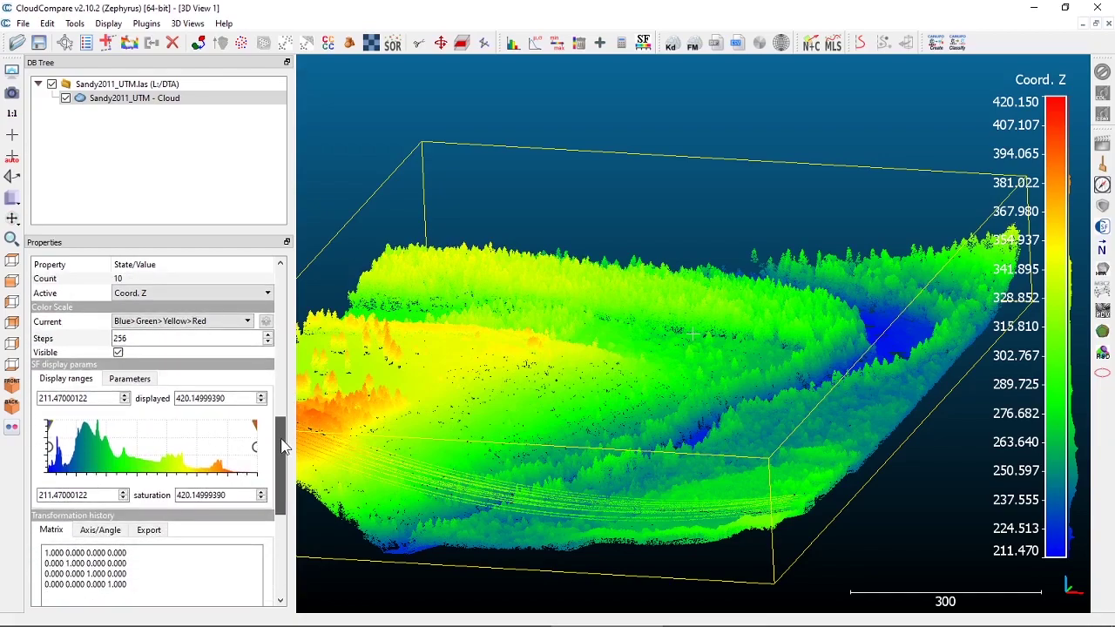
pyautogui.moveTo(600, 391); pyautogui.dragTo(683, 344)
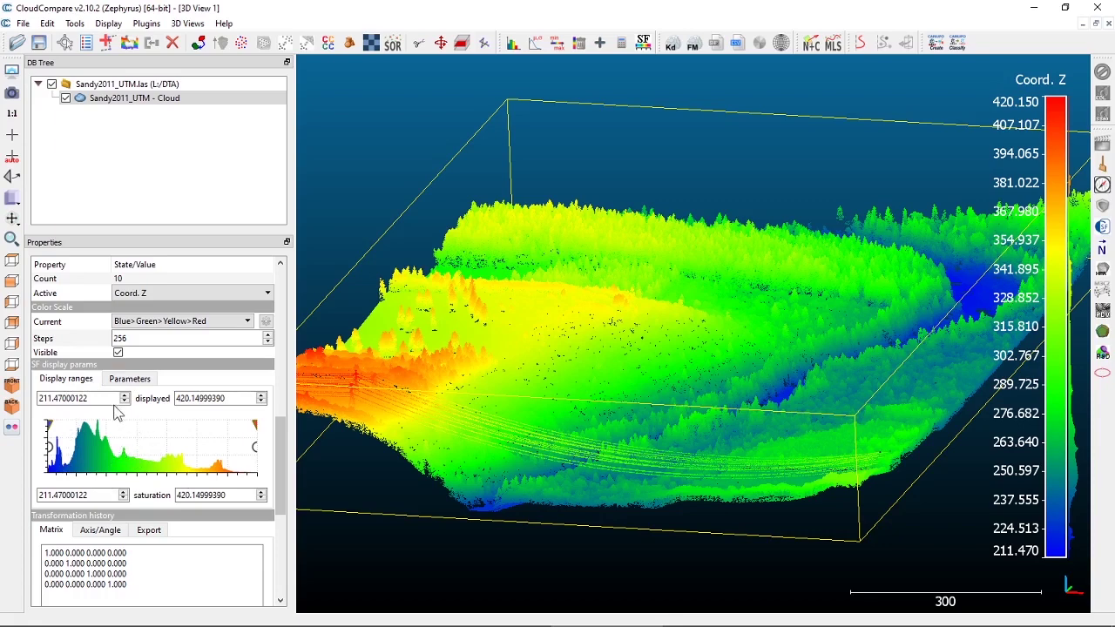
# Set the maximum displayed Coord. Z value to 390 and orbit the view.
pyautogui.click(77, 398)
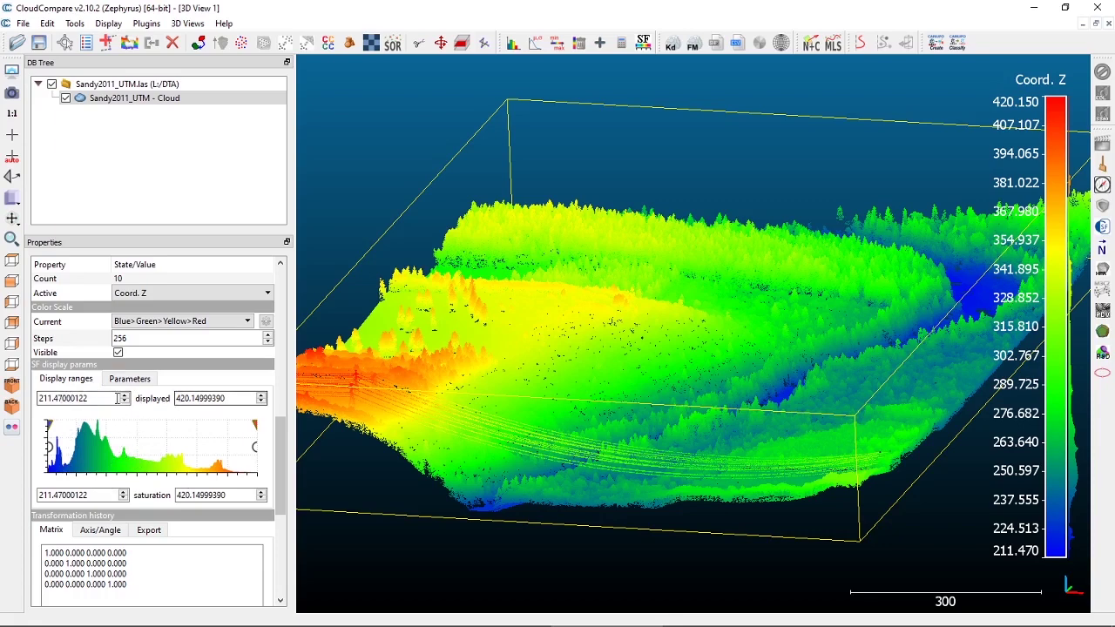
pyautogui.click(222, 398)
pyautogui.moveTo(105, 398); pyautogui.dragTo(22, 400)
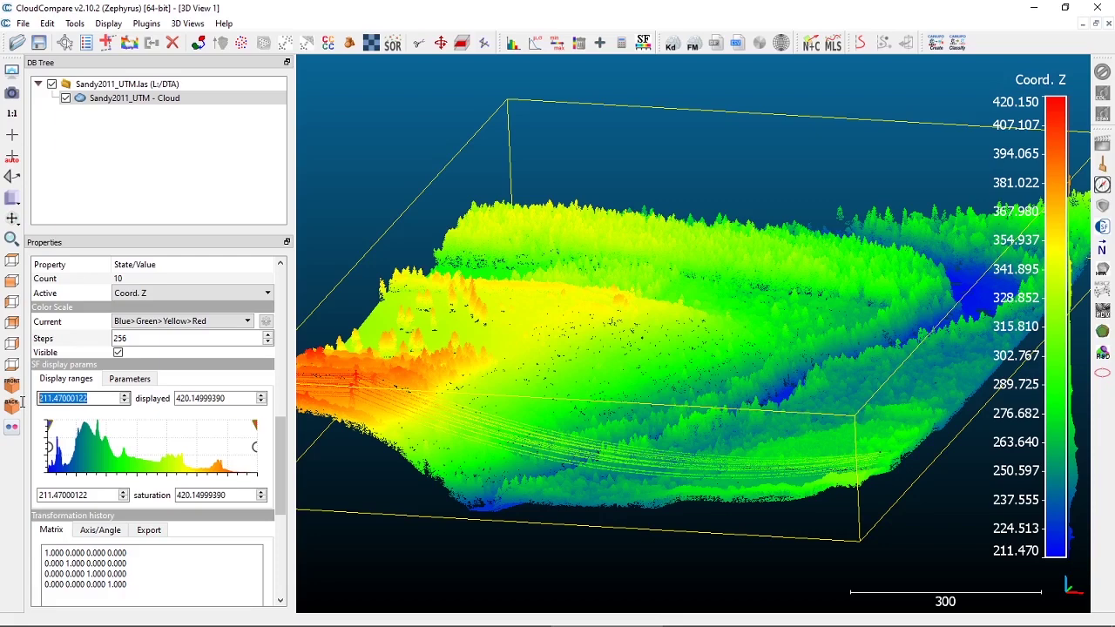
pyautogui.click(85, 398)
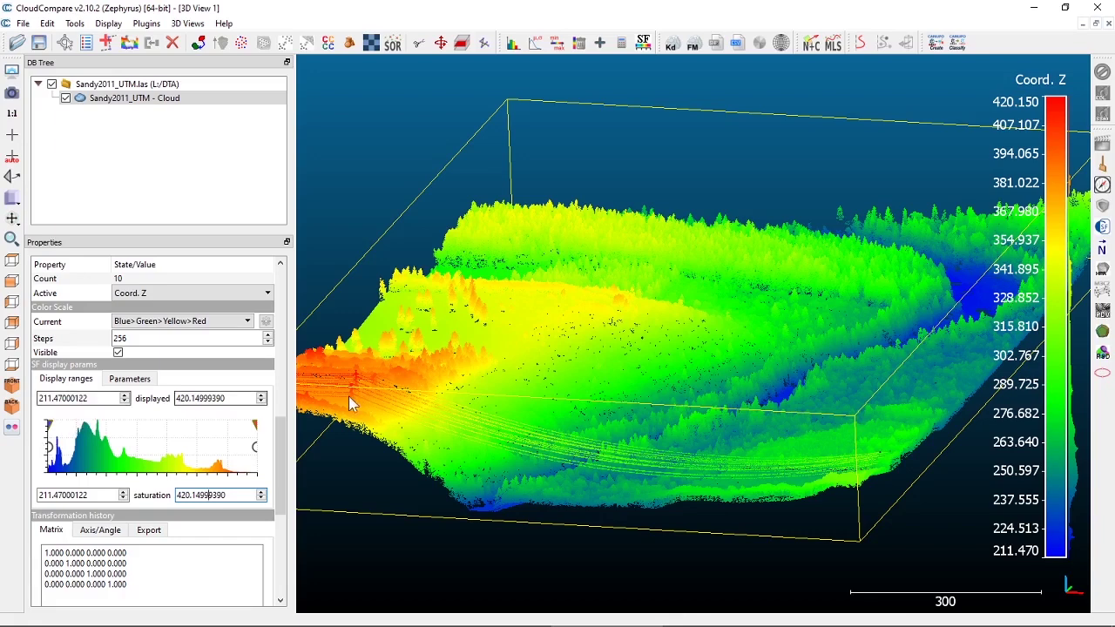
pyautogui.moveTo(231, 398); pyautogui.dragTo(178, 398)
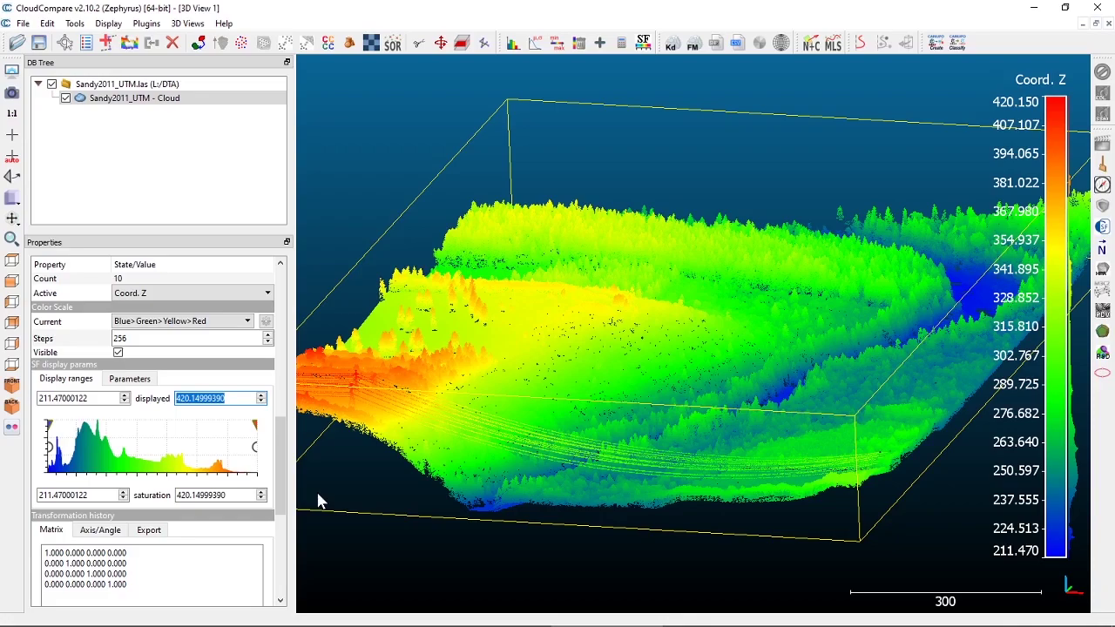
pyautogui.write('390')
pyautogui.scroll(1, 301, 482)
pyautogui.press('Return')
pyautogui.moveTo(580, 398); pyautogui.dragTo(743, 341)
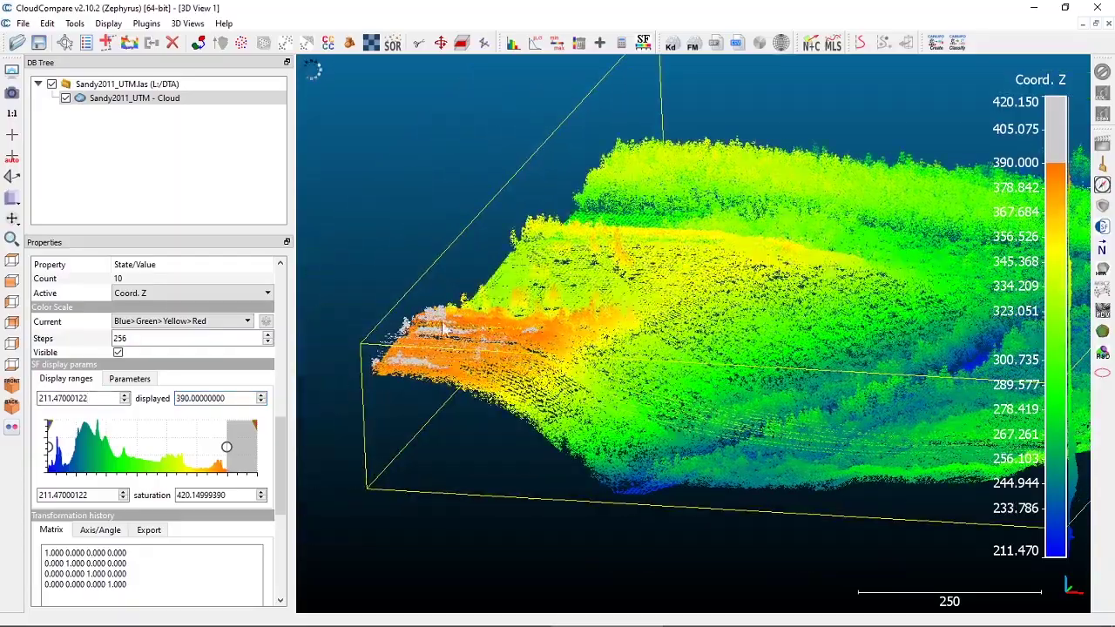
# Drag the histogram handles so Coord. Z displays from about 233.655 to 392.418.
pyautogui.scroll(1, 535, 282)
pyautogui.scroll(1, 412, 327)
pyautogui.moveTo(412, 326); pyautogui.dragTo(471, 351, button='right')
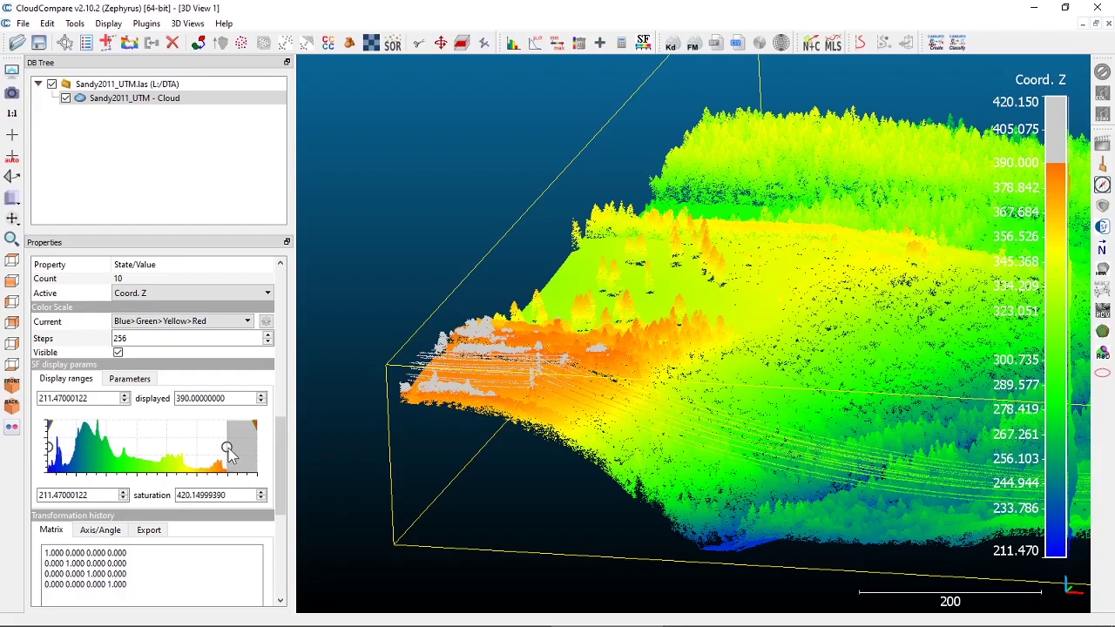
pyautogui.moveTo(229, 450); pyautogui.dragTo(140, 450)
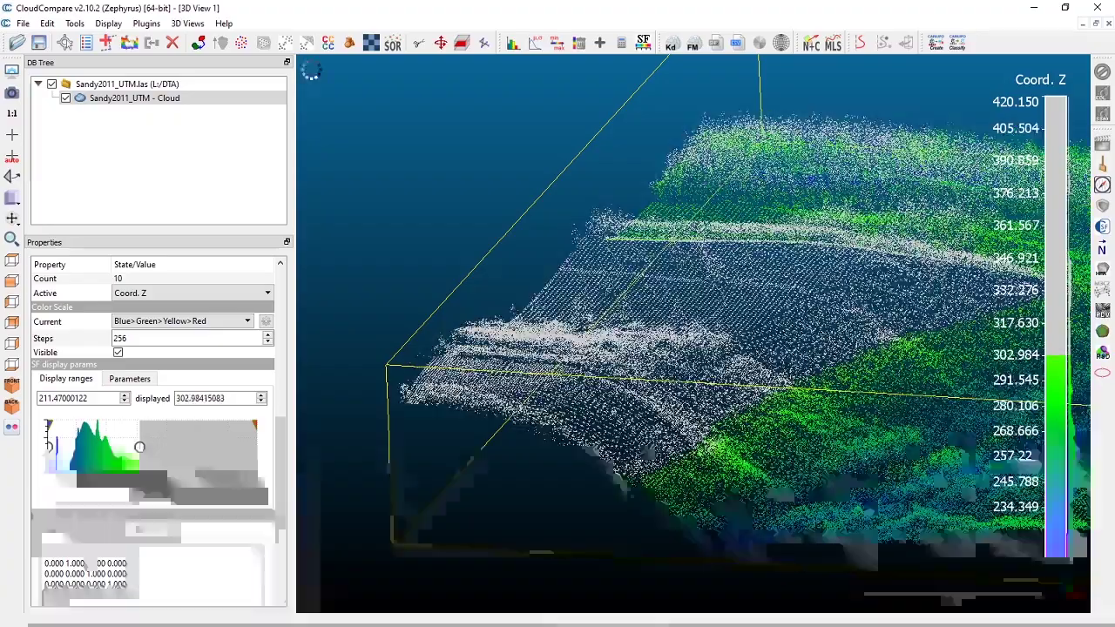
pyautogui.moveTo(141, 448); pyautogui.dragTo(232, 458)
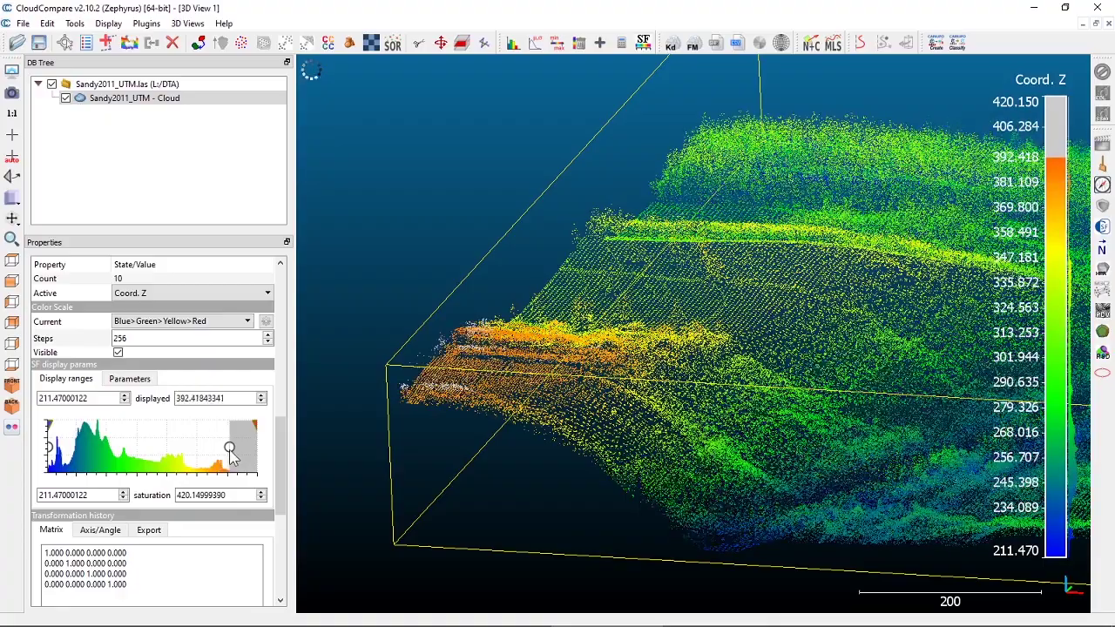
pyautogui.moveTo(49, 448); pyautogui.dragTo(84, 448)
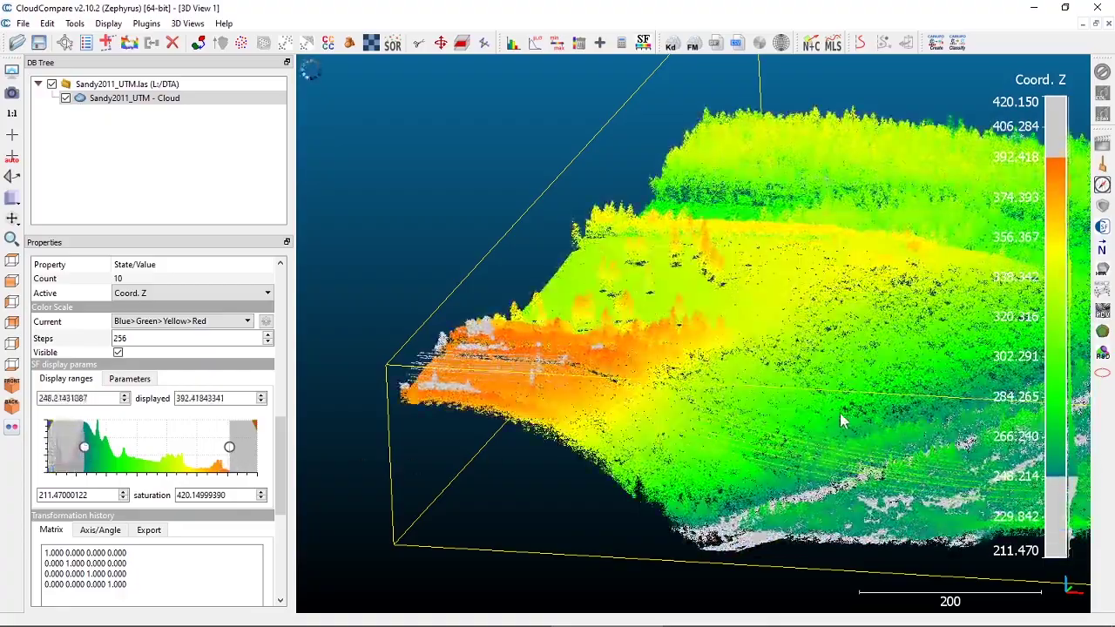
pyautogui.moveTo(841, 421); pyautogui.dragTo(1030, 357)
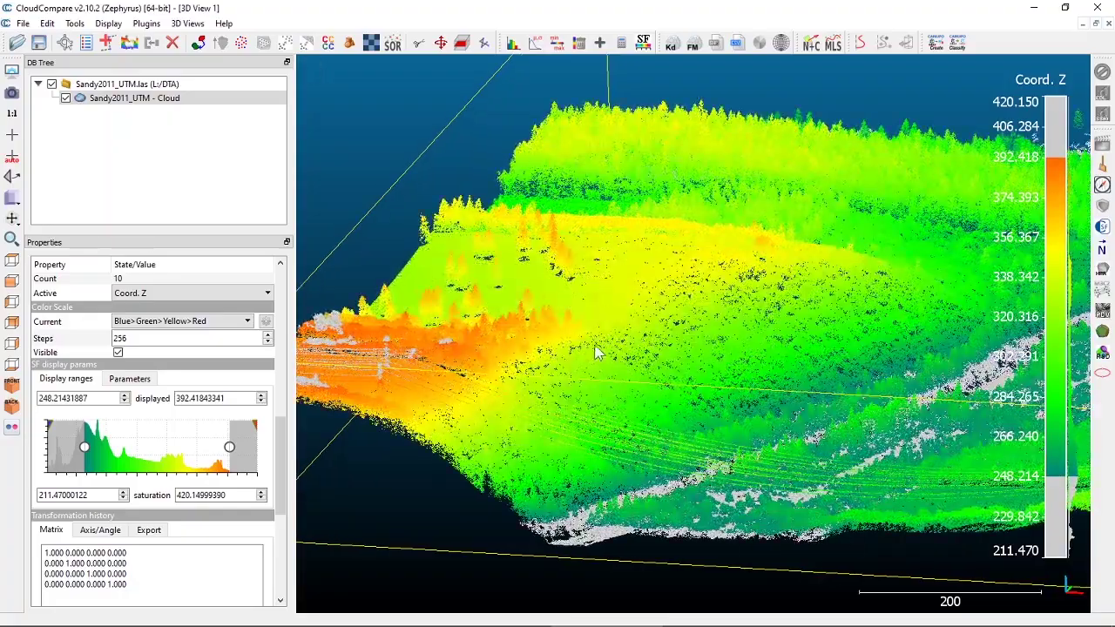
pyautogui.moveTo(595, 352); pyautogui.dragTo(470, 384)
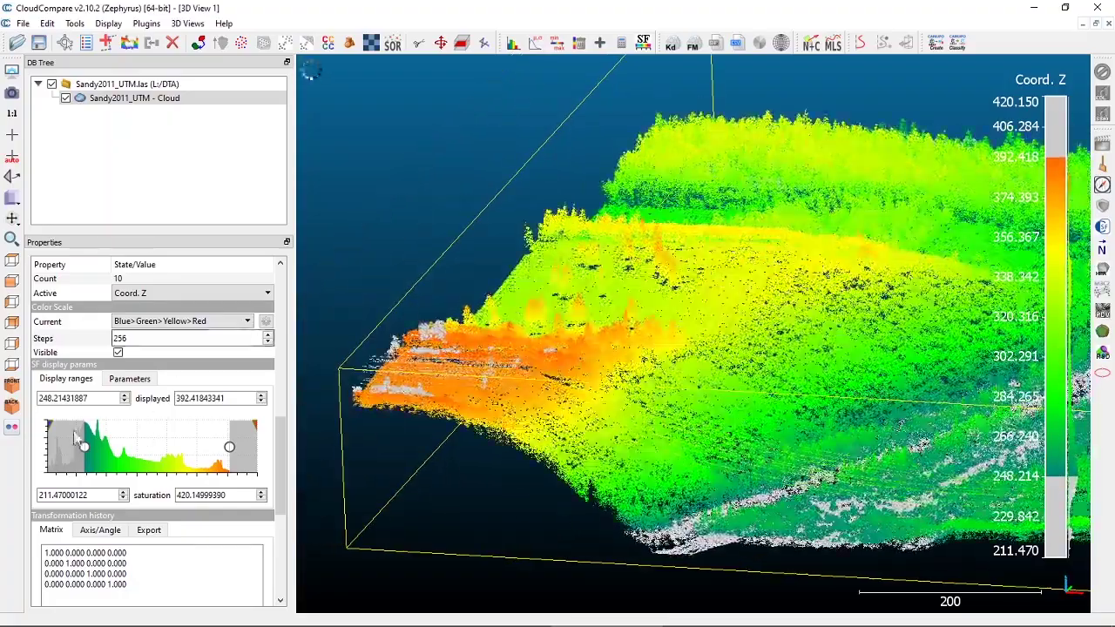
pyautogui.moveTo(88, 449); pyautogui.dragTo(74, 449)
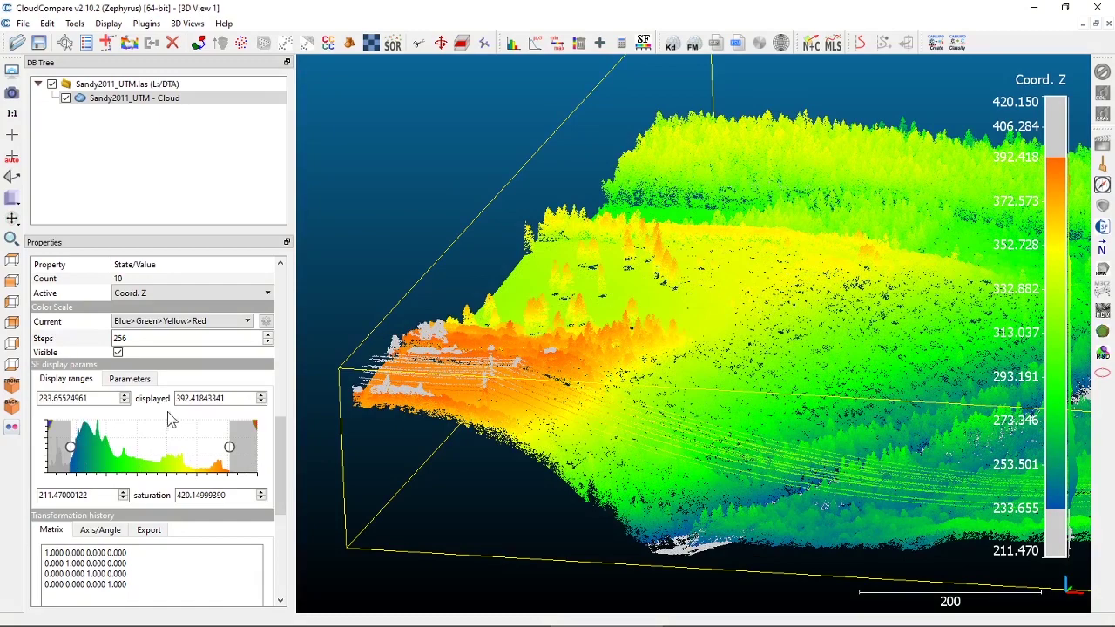
# Stop drawing points outside 233.655–392.418 in grey and show the elevation display-range histogram.
pyautogui.click(129, 381)
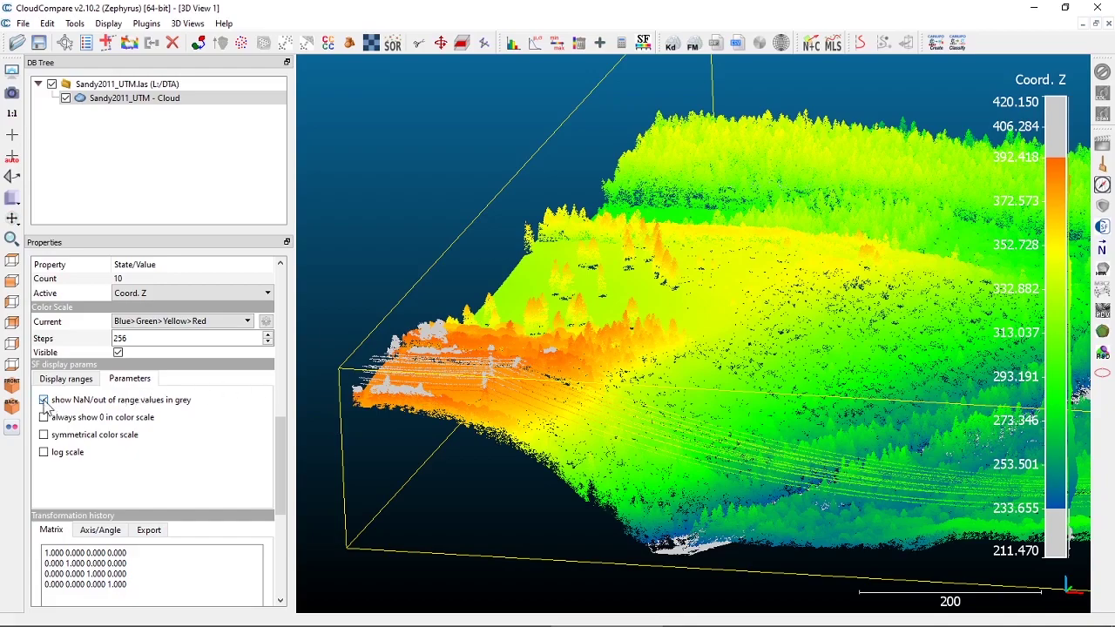
pyautogui.click(44, 402)
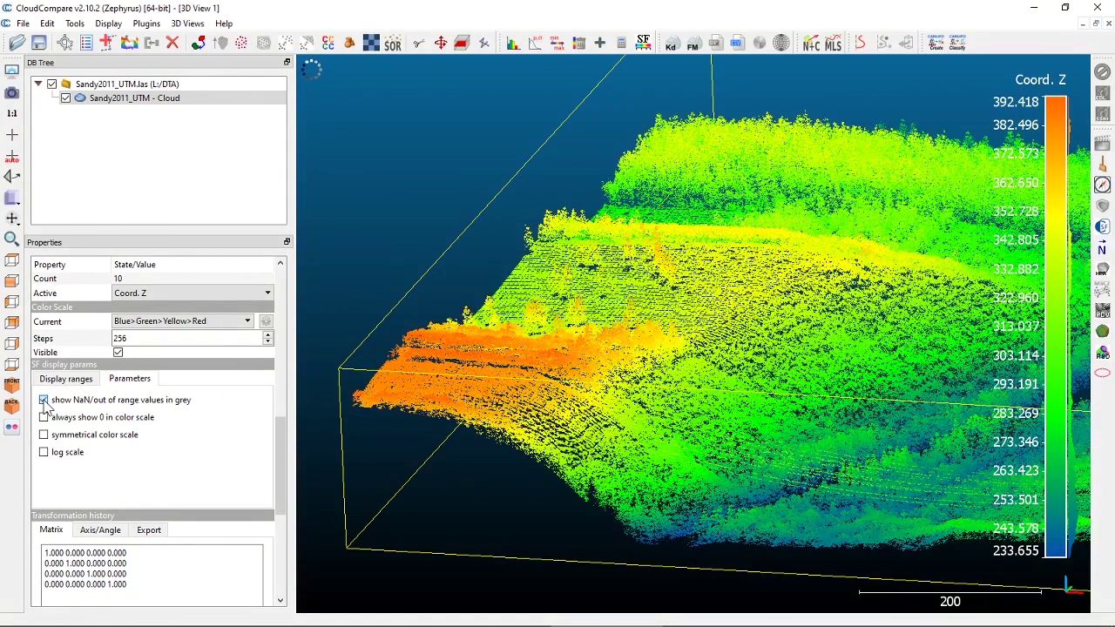
pyautogui.click(65, 378)
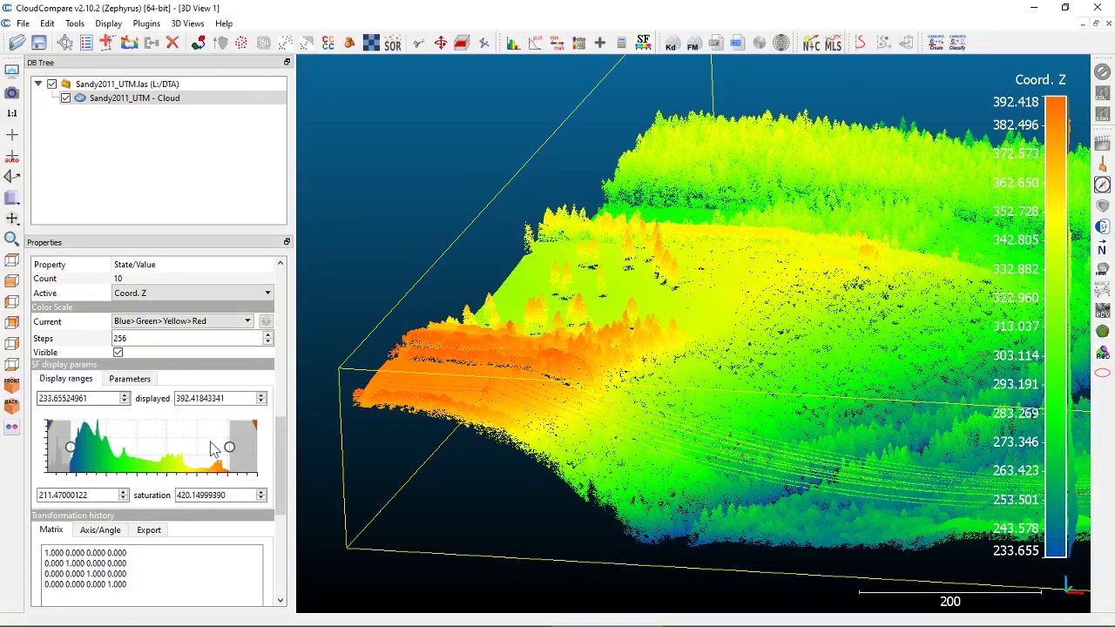
# Try lower elevation display maxima around 320, then restore the displayed maximum to 420.15.
pyautogui.moveTo(229, 446); pyautogui.dragTo(164, 449)
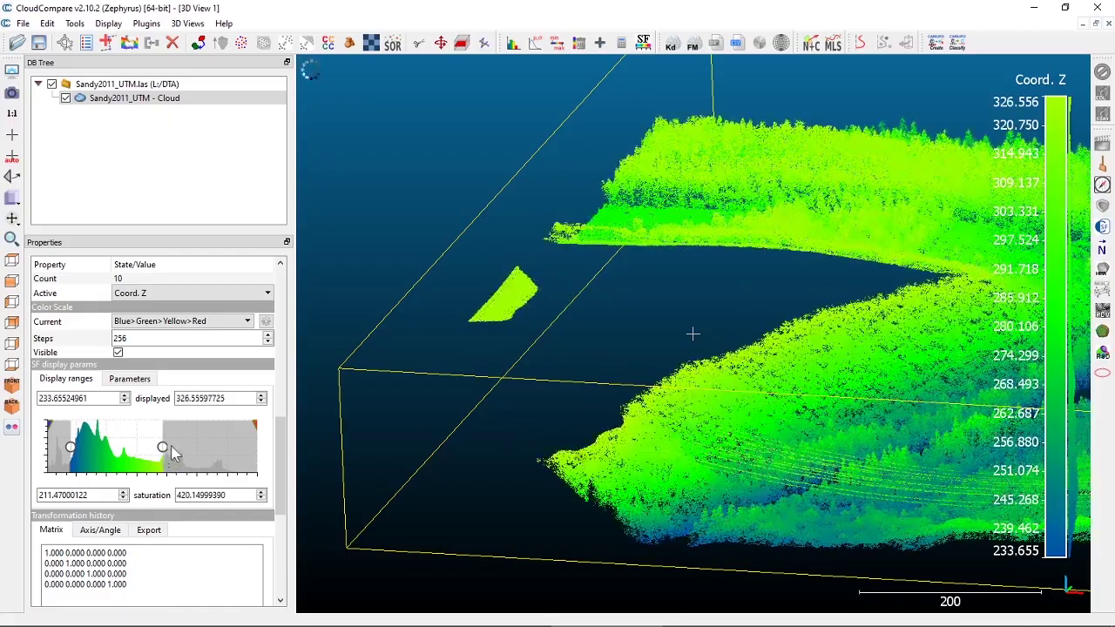
pyautogui.moveTo(162, 453); pyautogui.dragTo(157, 447)
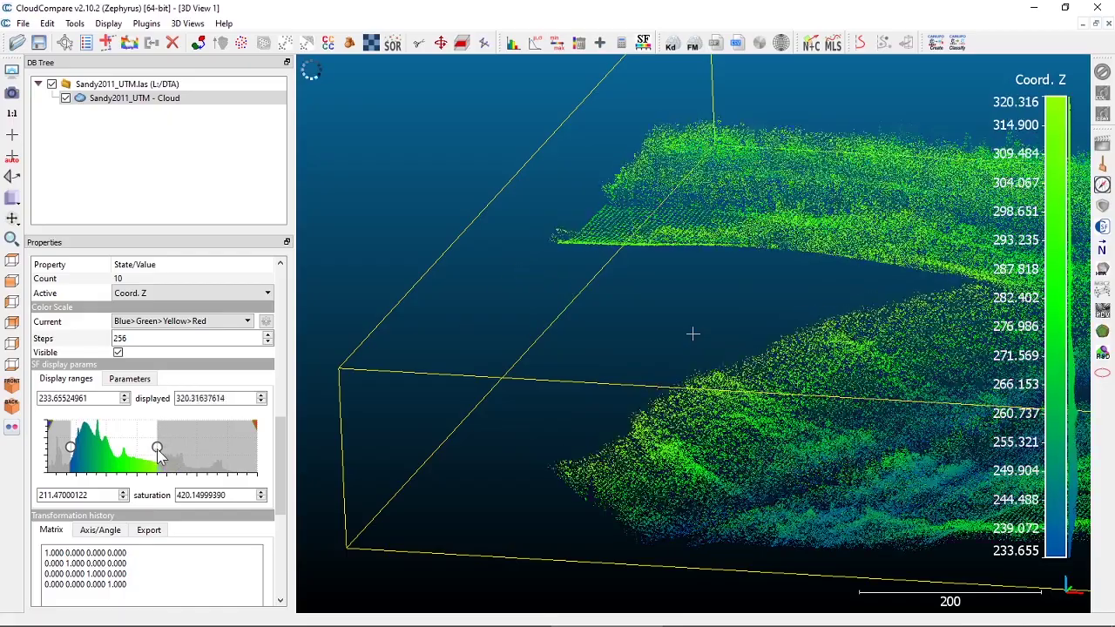
pyautogui.moveTo(766, 261); pyautogui.dragTo(592, 430)
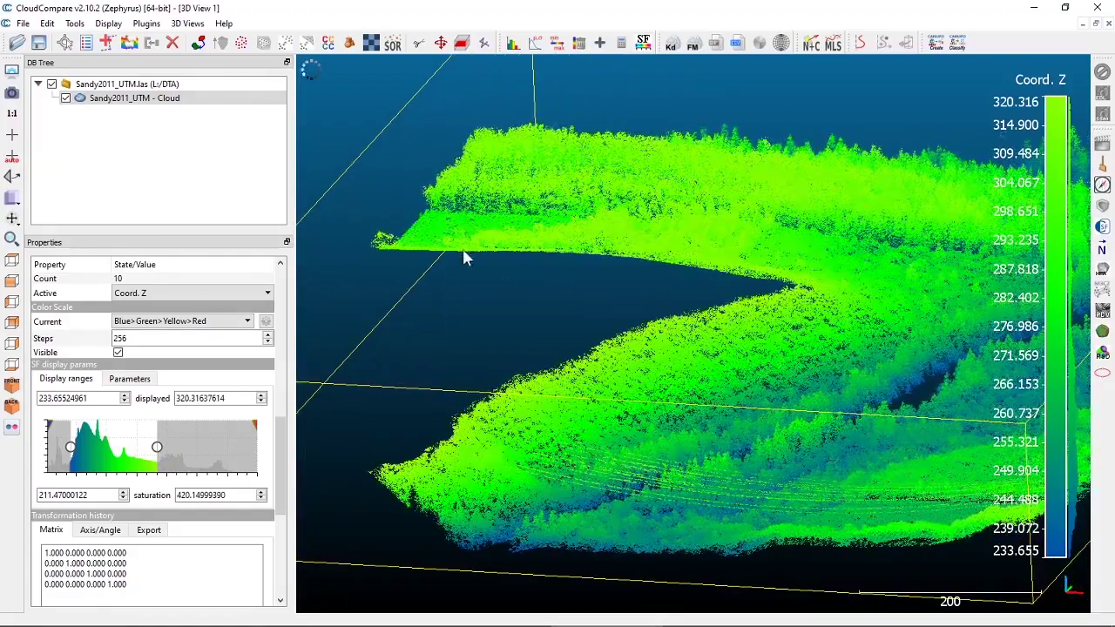
pyautogui.moveTo(480, 331); pyautogui.dragTo(599, 343, button='right')
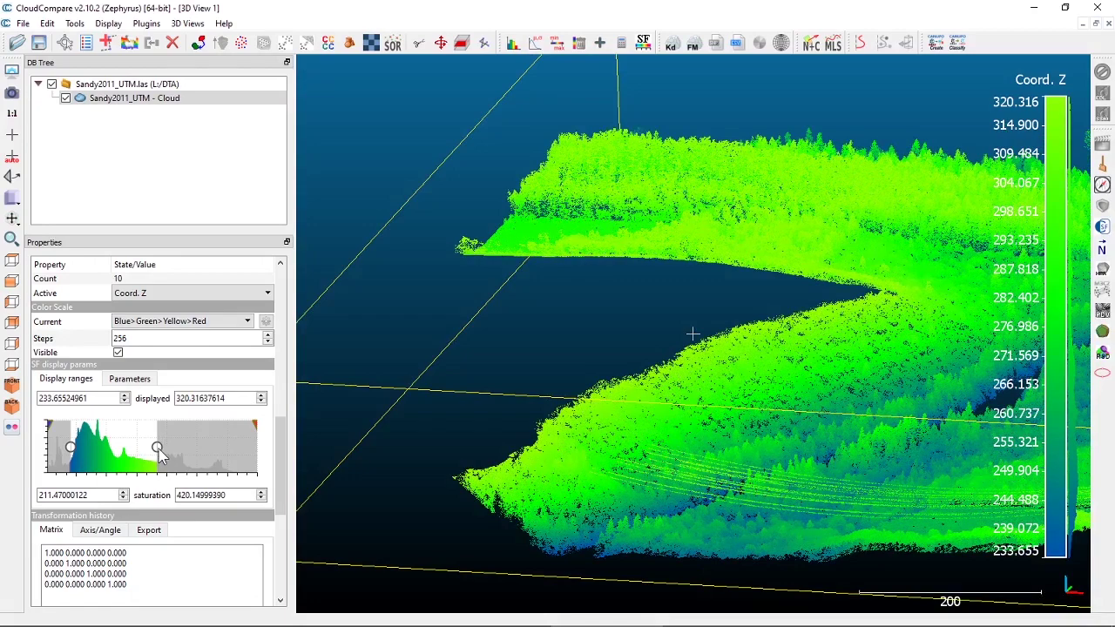
pyautogui.moveTo(158, 450)
pyautogui.mouseDown()
pyautogui.moveTo(178, 453)
pyautogui.moveTo(161, 457)
pyautogui.mouseUp()
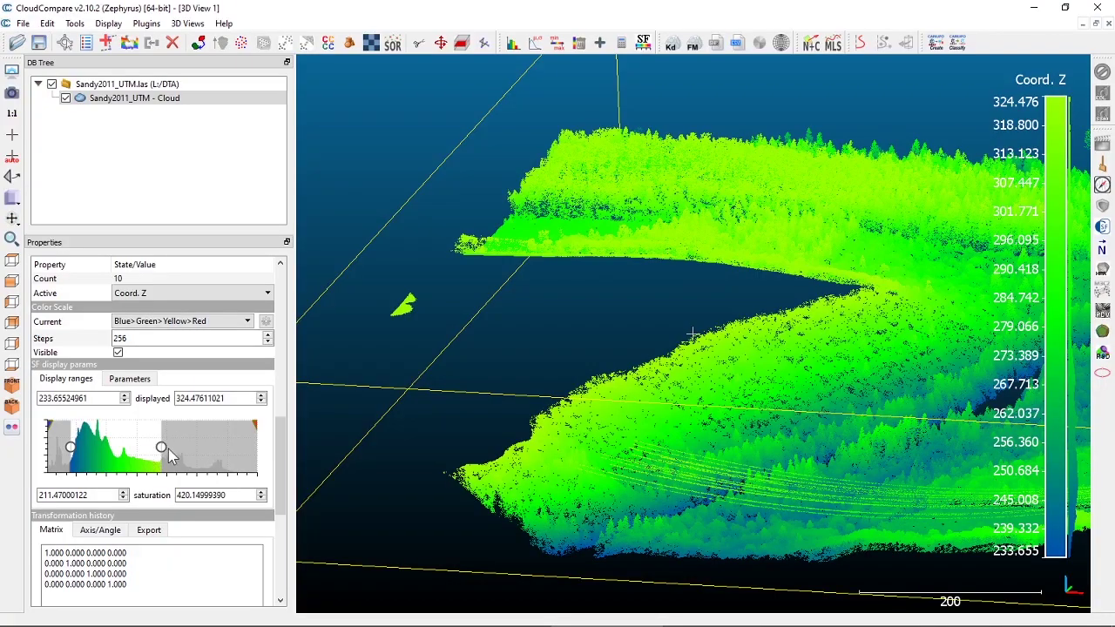
pyautogui.moveTo(163, 453); pyautogui.dragTo(256, 450)
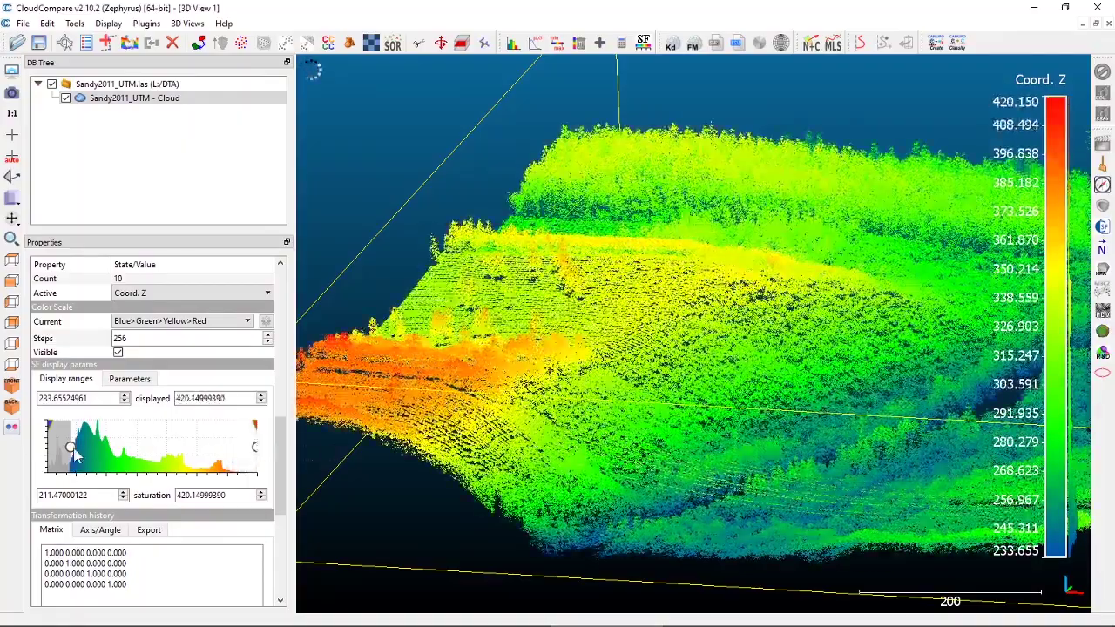
# Drag the displayed elevation minimum down to 211.47 and rotate the cloud to a new angle.
pyautogui.moveTo(70, 447); pyautogui.dragTo(11, 459)
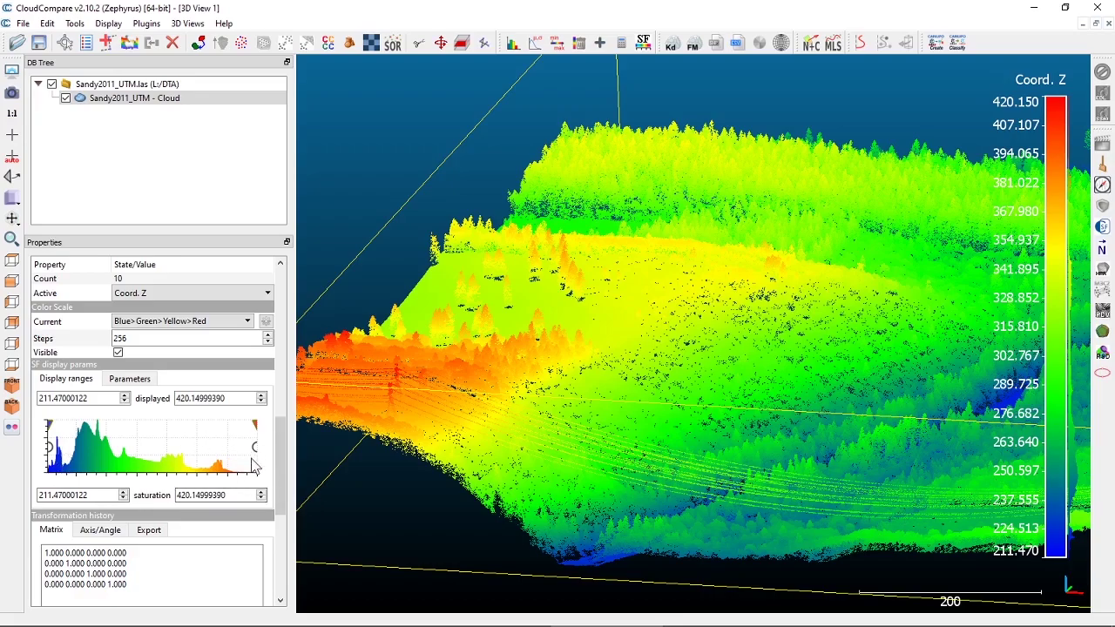
pyautogui.moveTo(517, 208); pyautogui.dragTo(325, 391)
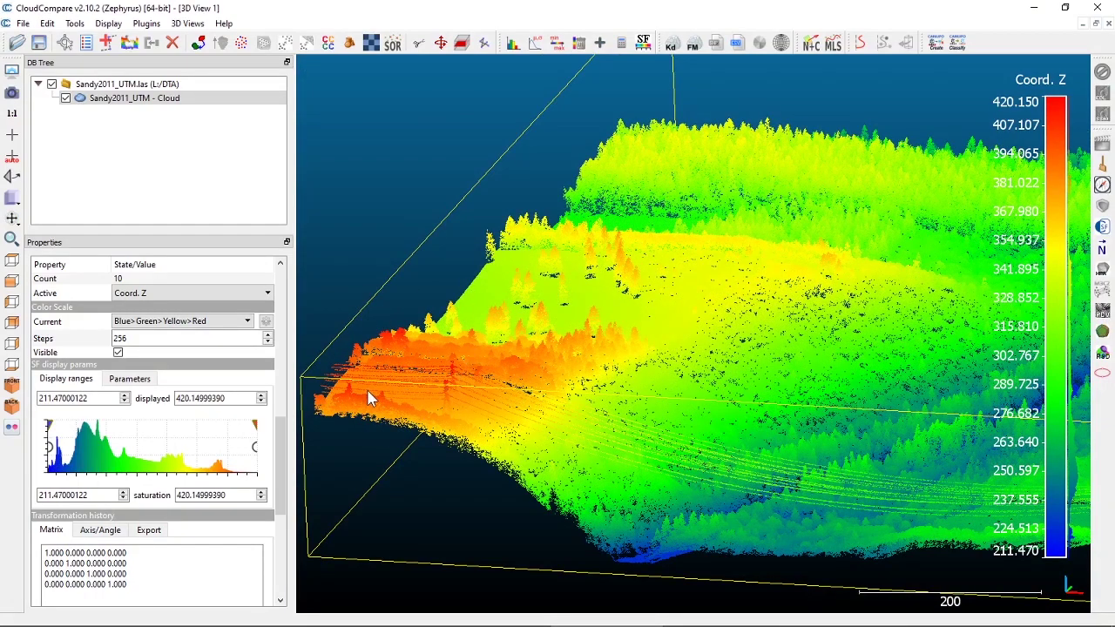
# Zoom and tilt the cloud along the ground, then set the upper saturation limit to 410.
pyautogui.scroll(5, 355, 384)
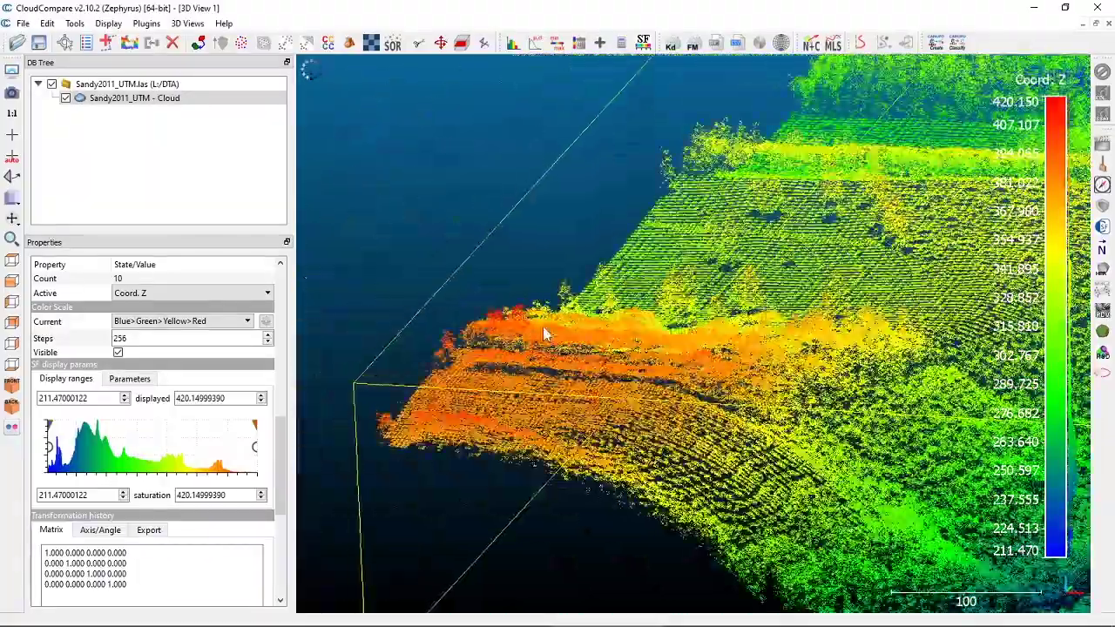
pyautogui.moveTo(543, 333); pyautogui.dragTo(800, 400)
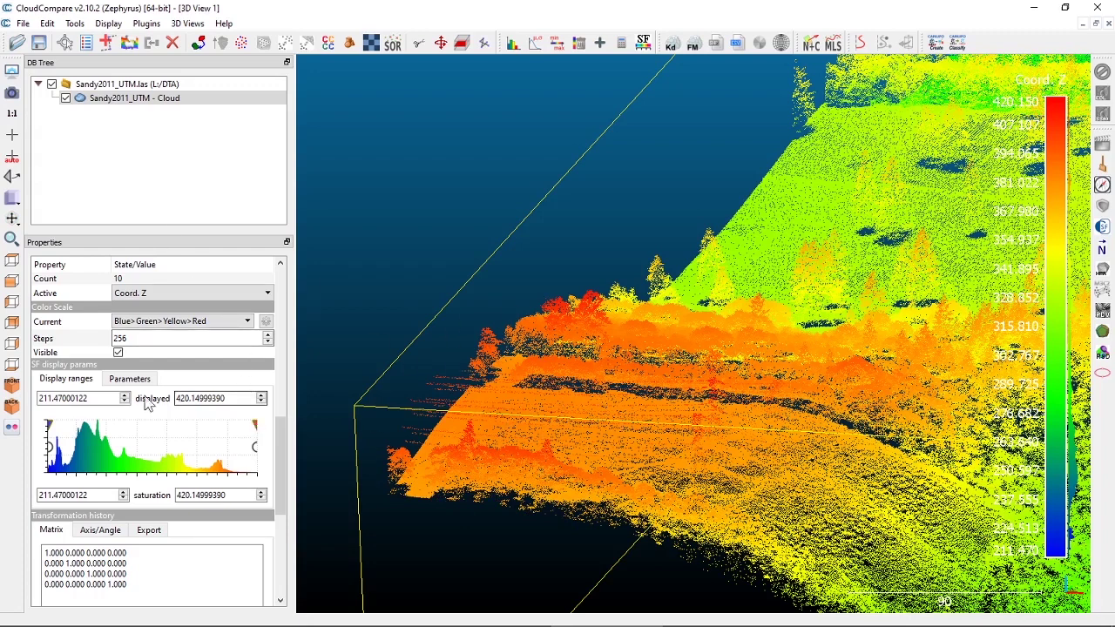
pyautogui.moveTo(215, 499); pyautogui.dragTo(142, 497)
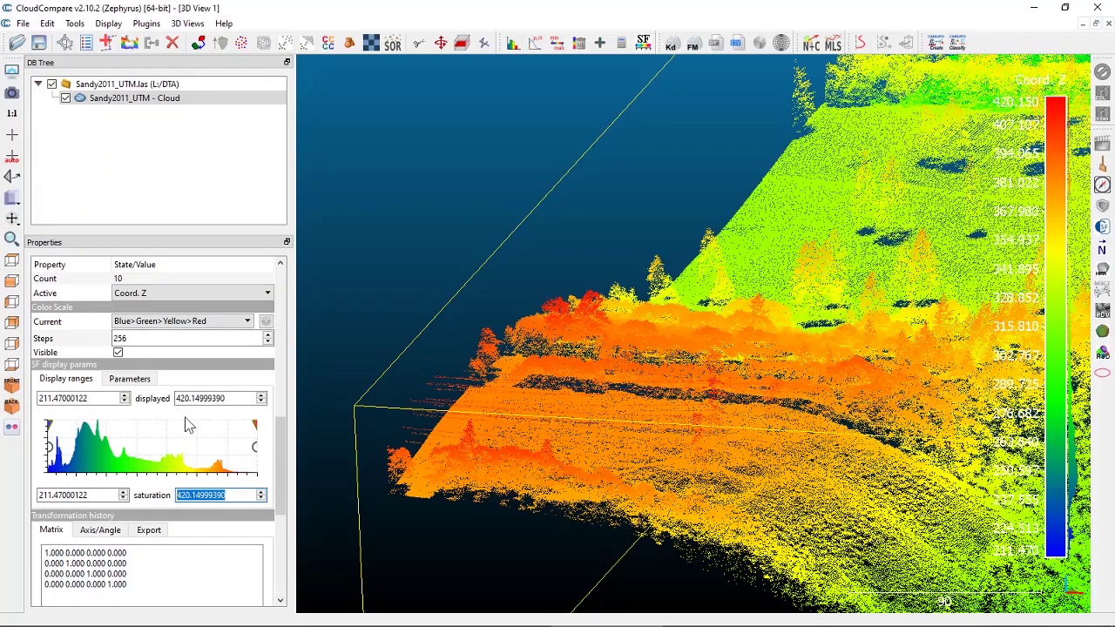
pyautogui.write('410')
pyautogui.press('Return')
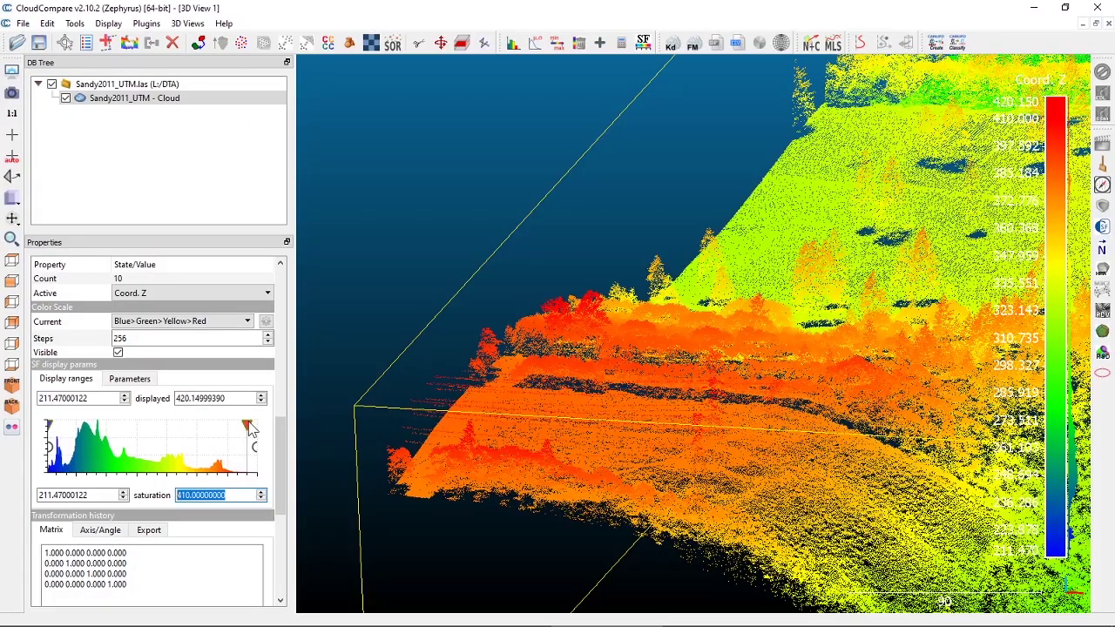
# Fine-tune the upper saturation limit with the histogram marker, checking from a lower frontal view.
pyautogui.moveTo(249, 435); pyautogui.dragTo(200, 438)
pyautogui.scroll(-3, 709, 431)
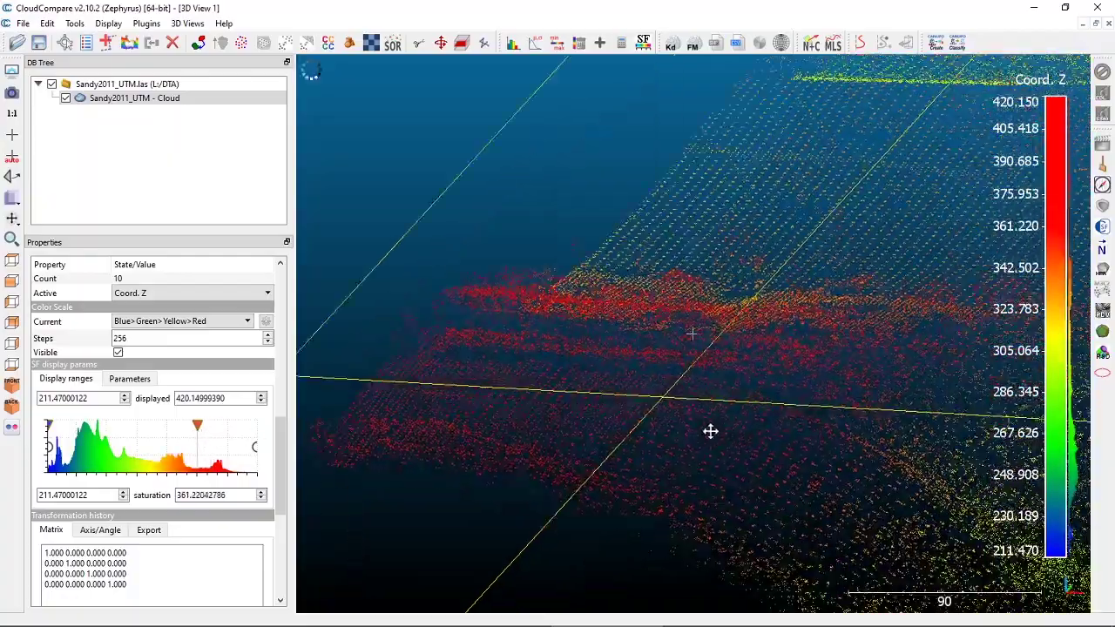
pyautogui.scroll(-3, 637, 410)
pyautogui.scroll(-1, 636, 413)
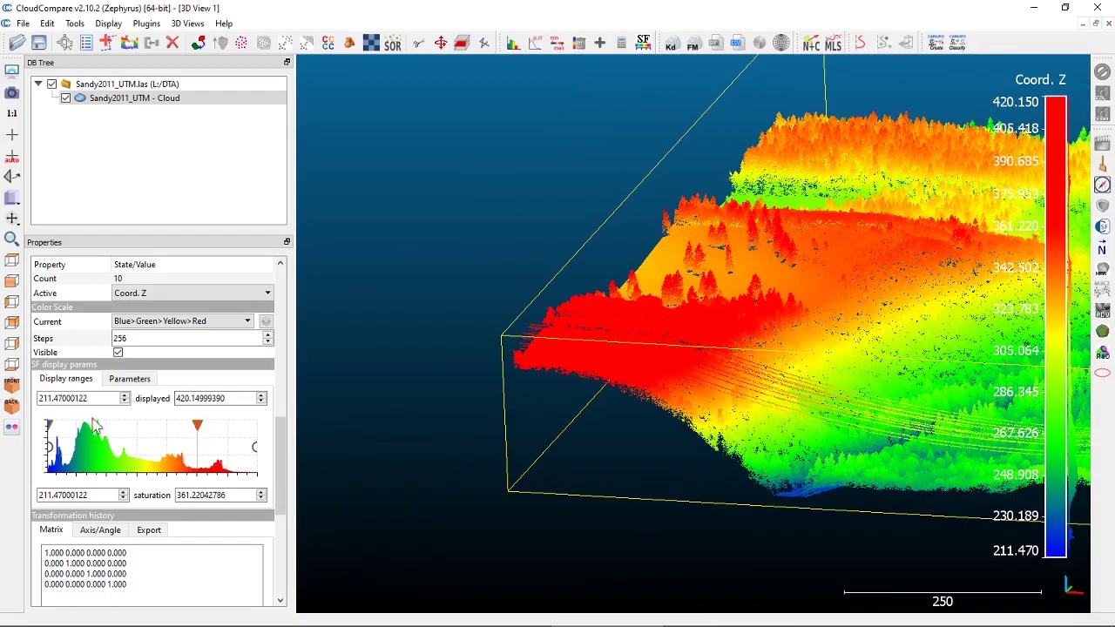
pyautogui.moveTo(936, 402); pyautogui.dragTo(442, 380)
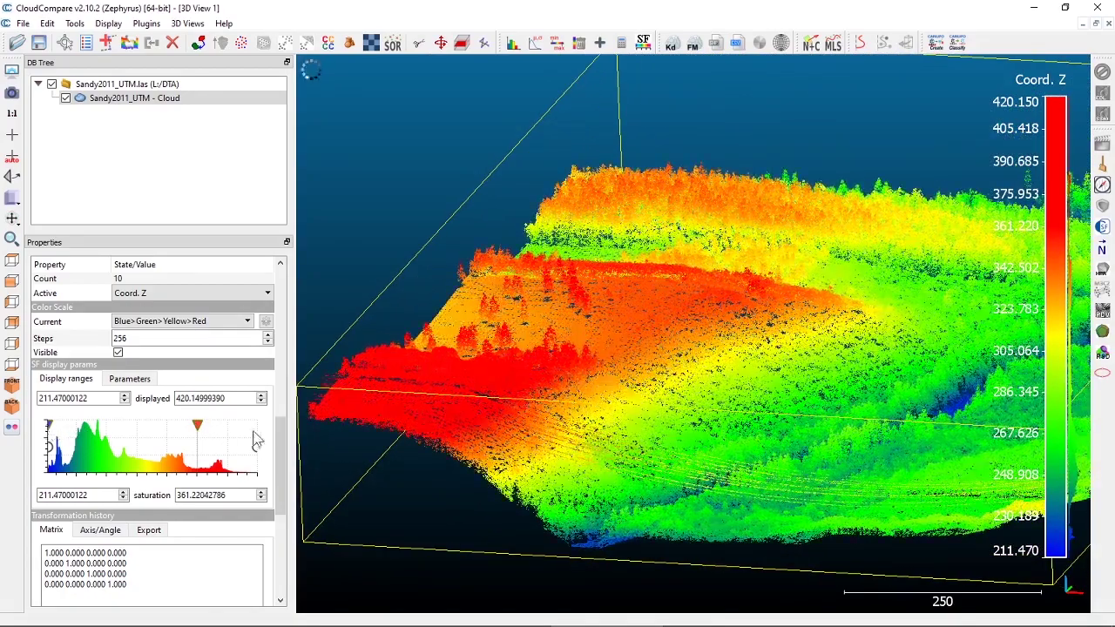
pyautogui.moveTo(198, 428)
pyautogui.mouseDown()
pyautogui.moveTo(250, 428)
pyautogui.moveTo(187, 430)
pyautogui.mouseUp()
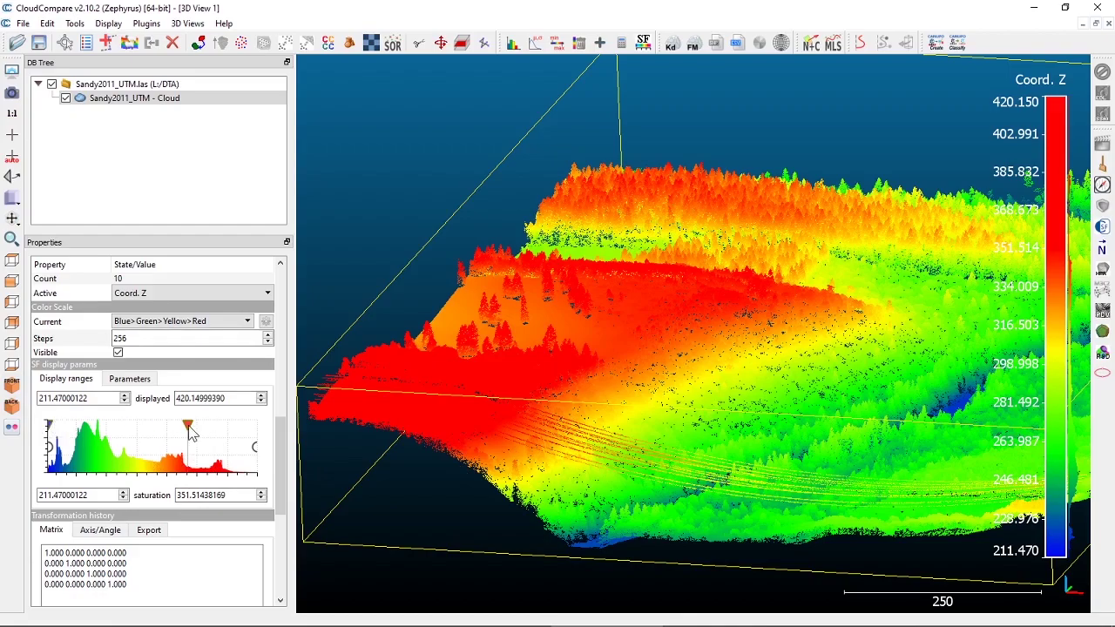
# Narrow the Coord. Z saturation band to about 240.59–269.71 after trying other limits.
pyautogui.moveTo(191, 433); pyautogui.dragTo(255, 427)
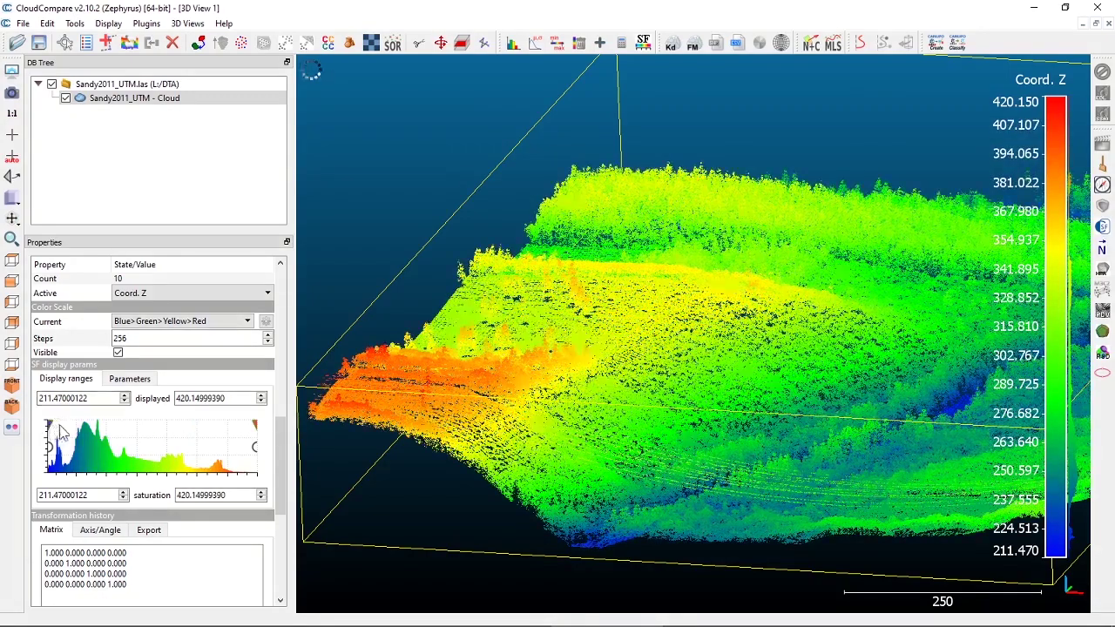
pyautogui.moveTo(61, 433); pyautogui.dragTo(95, 433)
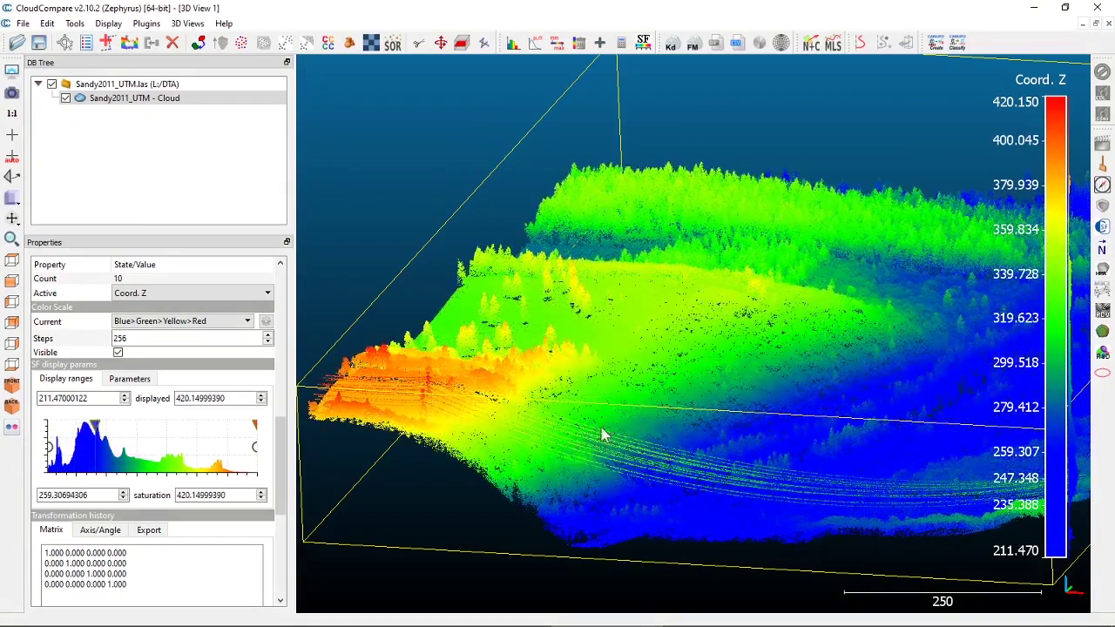
pyautogui.moveTo(95, 427)
pyautogui.mouseDown()
pyautogui.moveTo(29, 428)
pyautogui.moveTo(78, 426)
pyautogui.mouseUp()
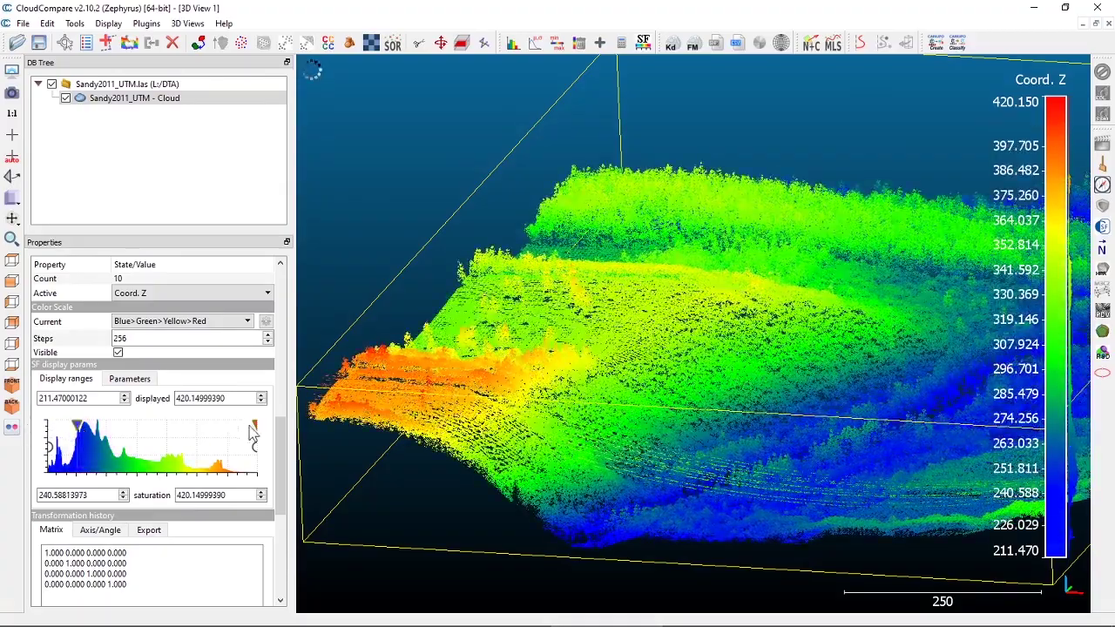
pyautogui.moveTo(253, 425); pyautogui.dragTo(109, 432)
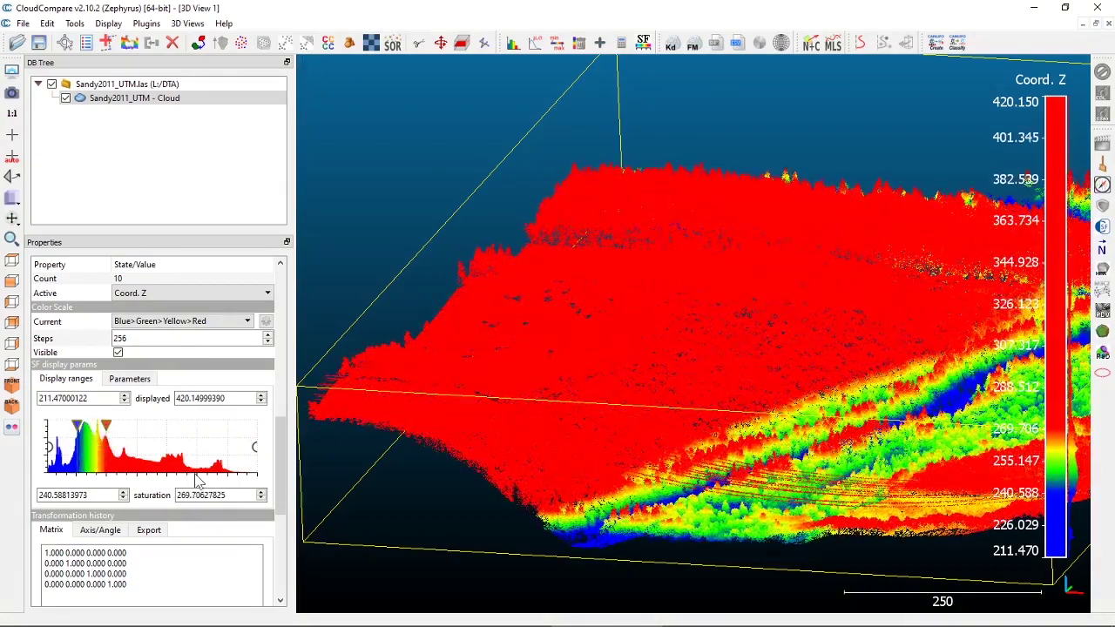
# Zoom into the forested valley from above and raise the upper saturation limit to 420.15.
pyautogui.scroll(8, 787, 362)
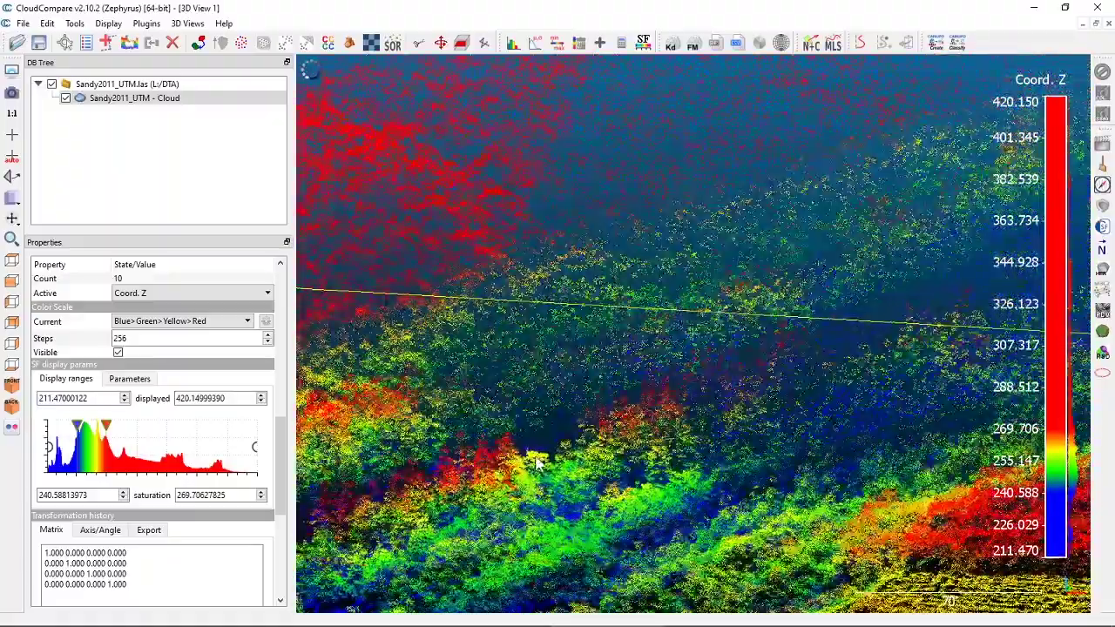
pyautogui.moveTo(594, 385); pyautogui.dragTo(566, 363)
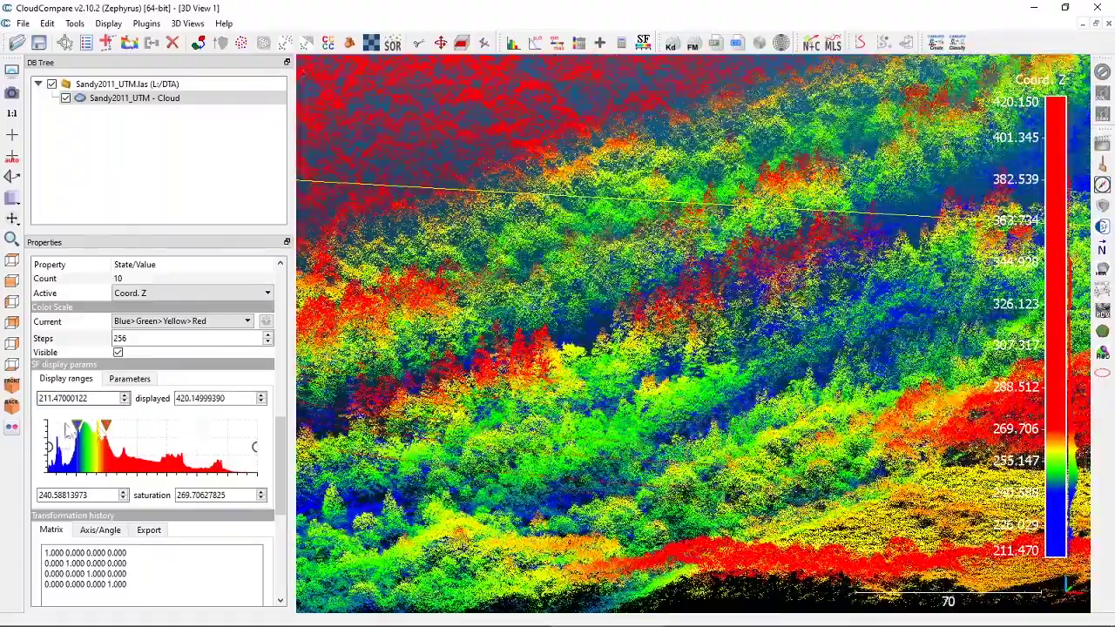
pyautogui.moveTo(768, 486)
pyautogui.mouseDown()
pyautogui.moveTo(636, 426)
pyautogui.moveTo(746, 433)
pyautogui.moveTo(769, 254)
pyautogui.moveTo(764, 331)
pyautogui.moveTo(721, 452)
pyautogui.moveTo(589, 397)
pyautogui.mouseUp()
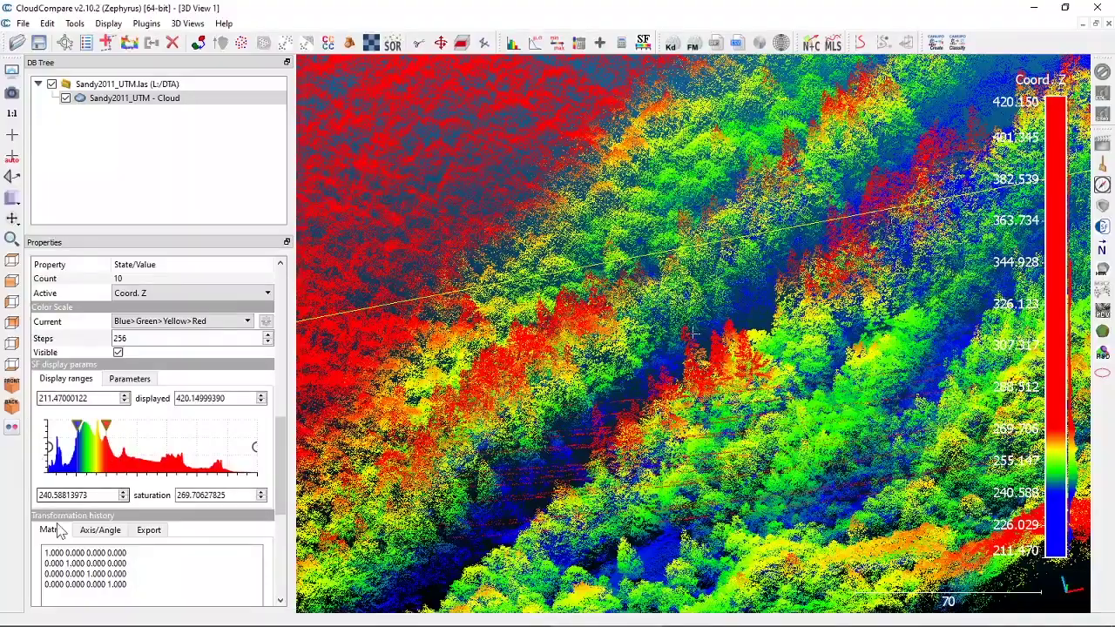
pyautogui.moveTo(578, 219)
pyautogui.mouseDown()
pyautogui.moveTo(838, 294)
pyautogui.moveTo(711, 256)
pyautogui.mouseUp()
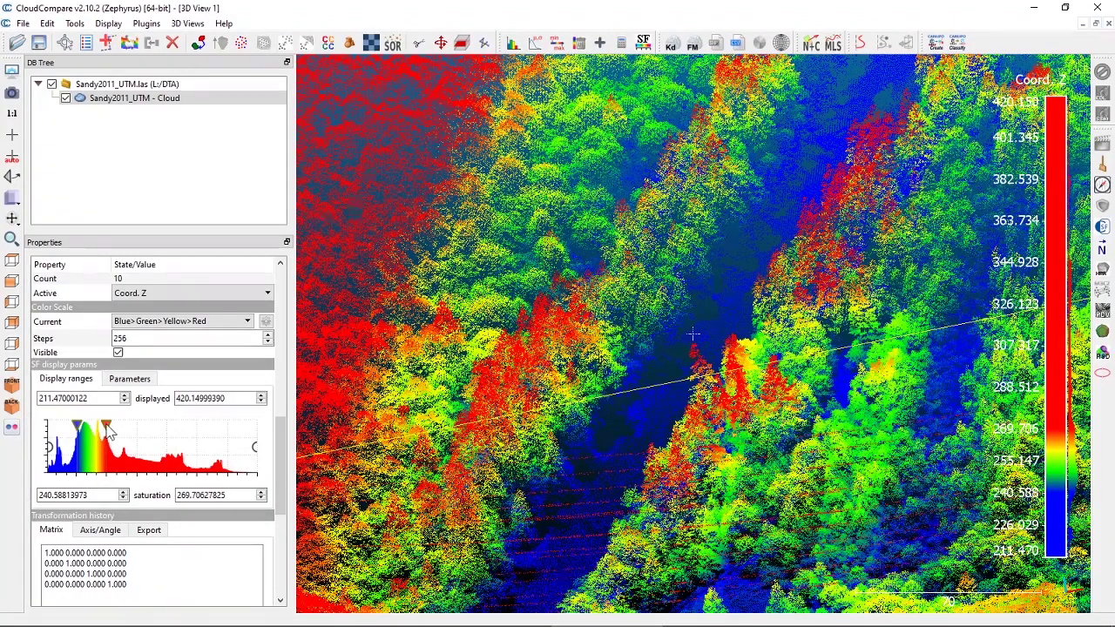
pyautogui.moveTo(105, 426); pyautogui.dragTo(255, 426)
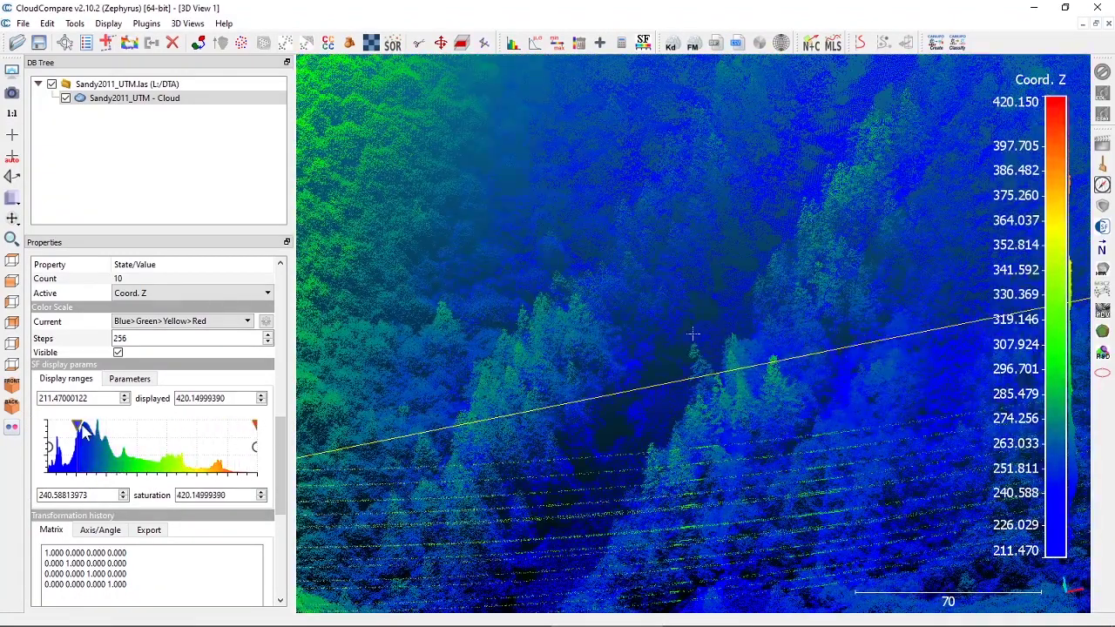
# Reset the lower saturation limit to 211.47, tilt the cloud obliquely, and list the scalar fields.
pyautogui.moveTo(83, 429); pyautogui.dragTo(47, 427)
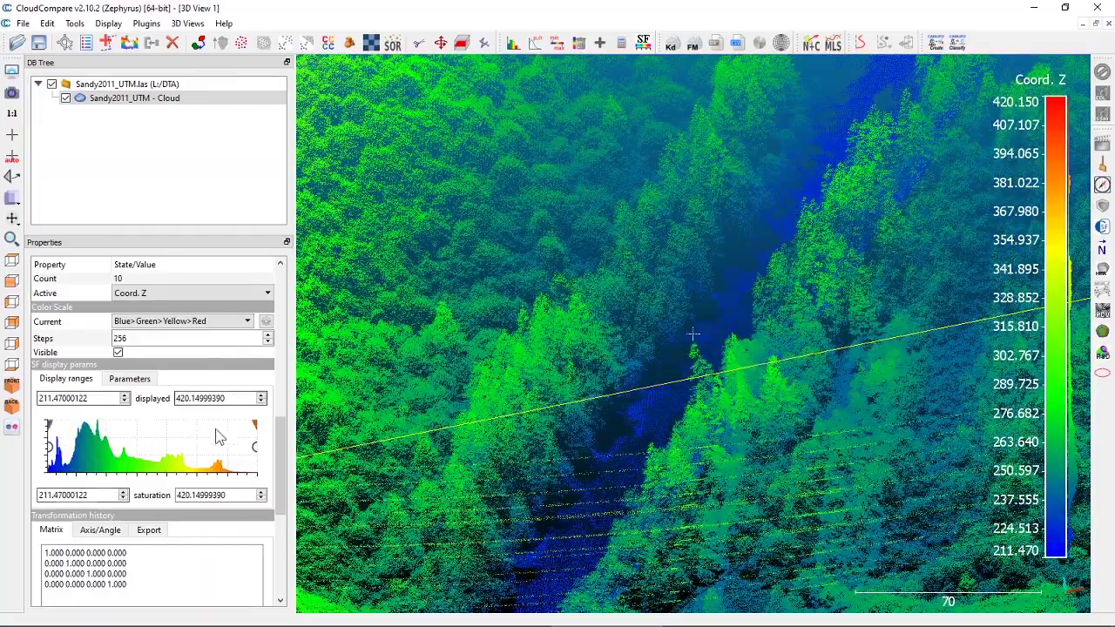
pyautogui.scroll(-10, 711, 365)
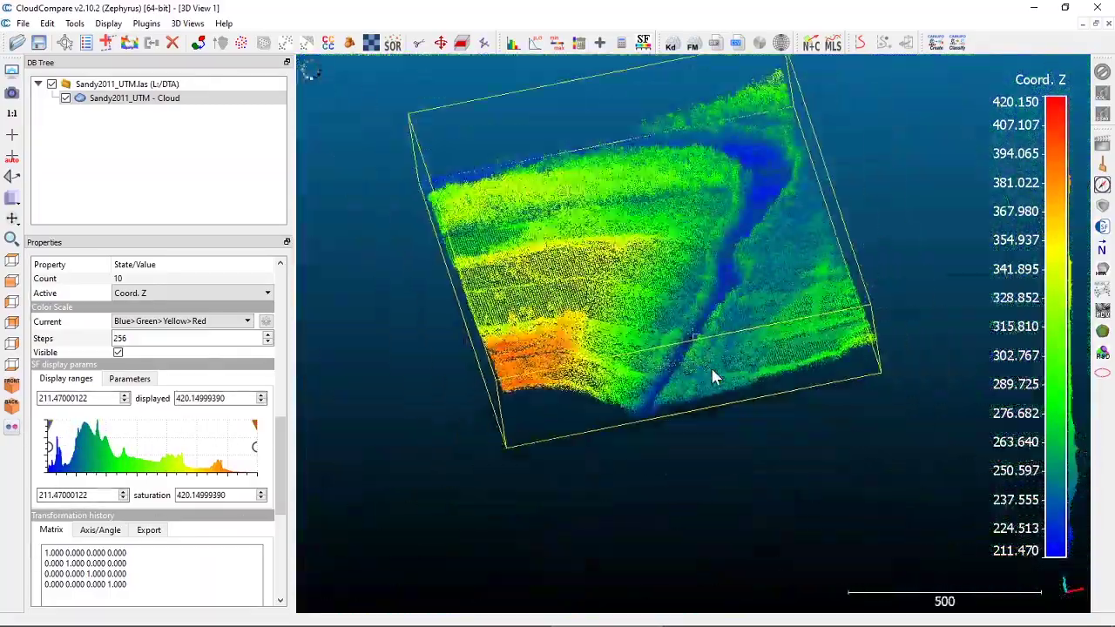
pyautogui.scroll(3, 709, 374)
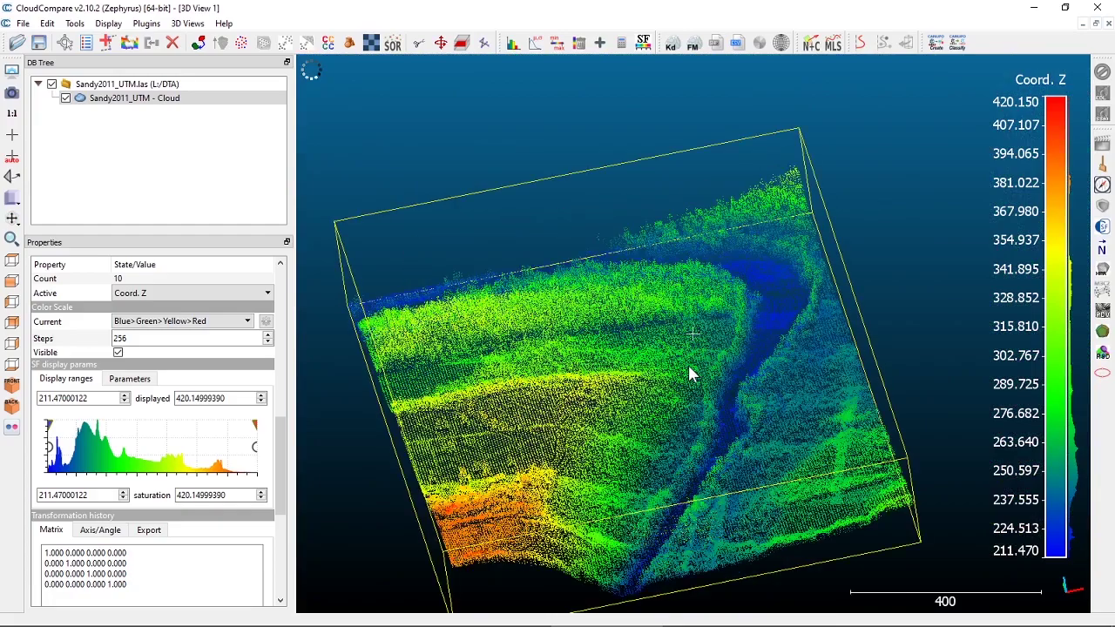
pyautogui.scroll(3, 688, 366)
pyautogui.moveTo(654, 326); pyautogui.dragTo(679, 318)
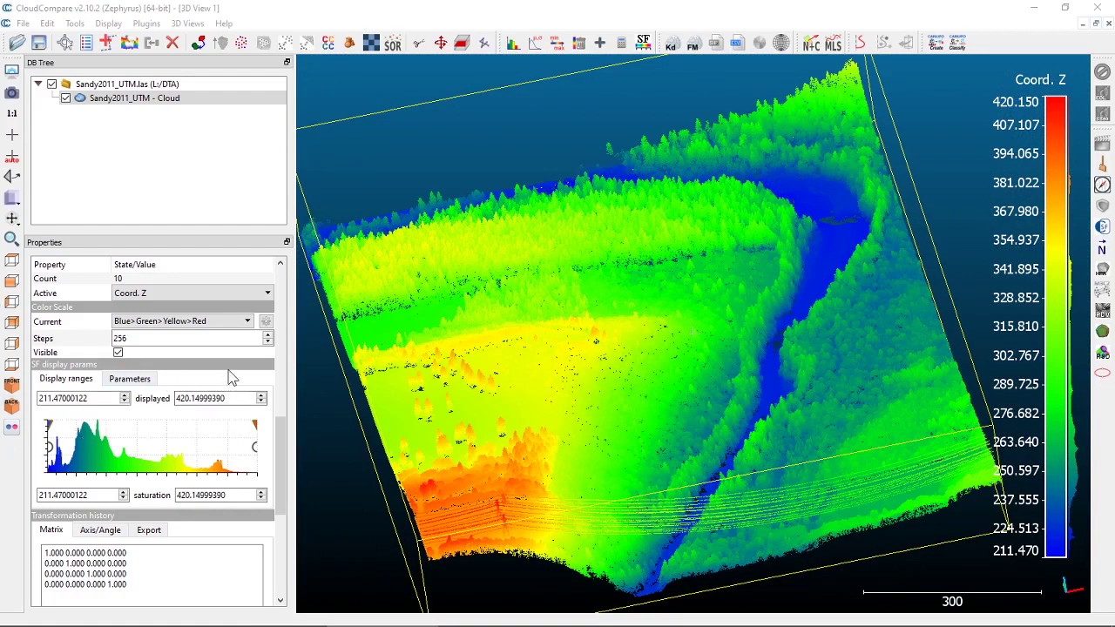
pyautogui.click(233, 296)
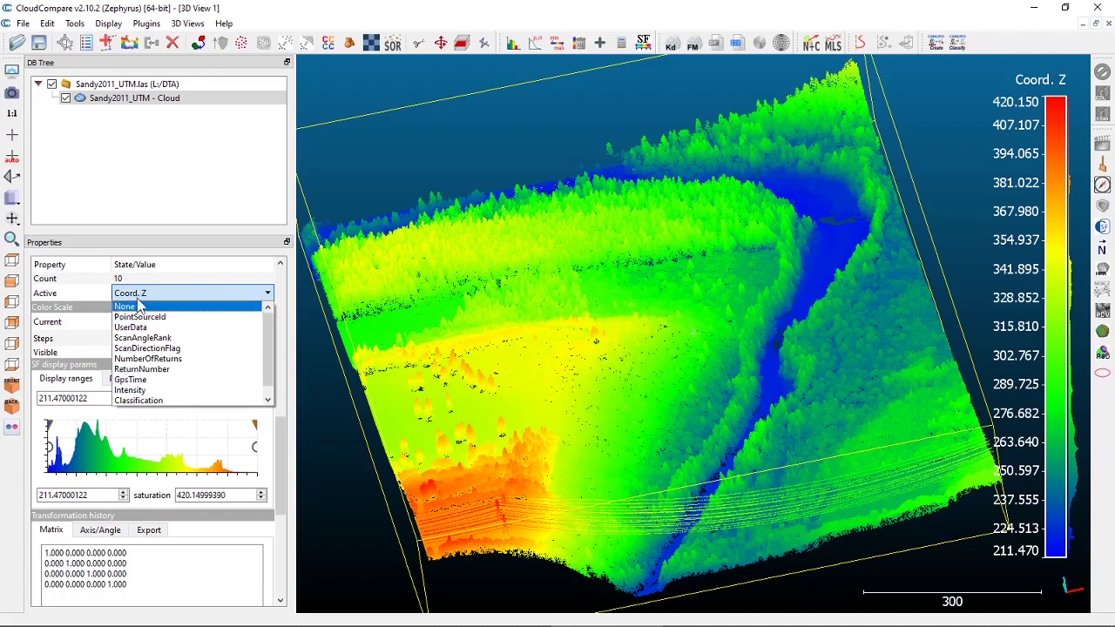
# Colour Sandy2011_UTM by Intensity in grey scale and view it zoomed out from the top.
pyautogui.click(131, 389)
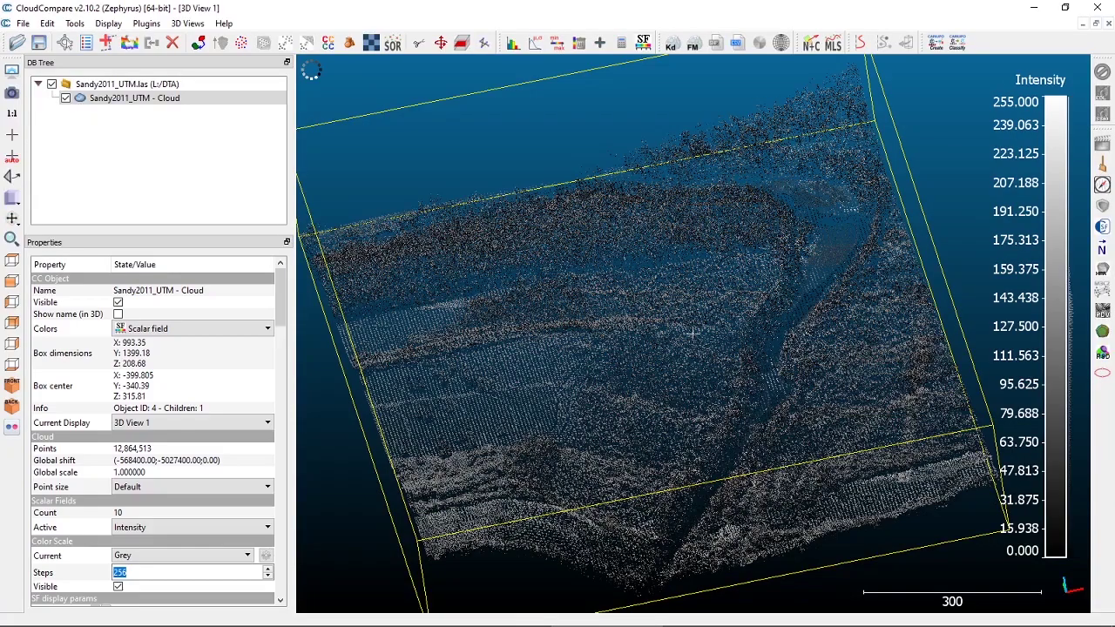
pyautogui.click(19, 314)
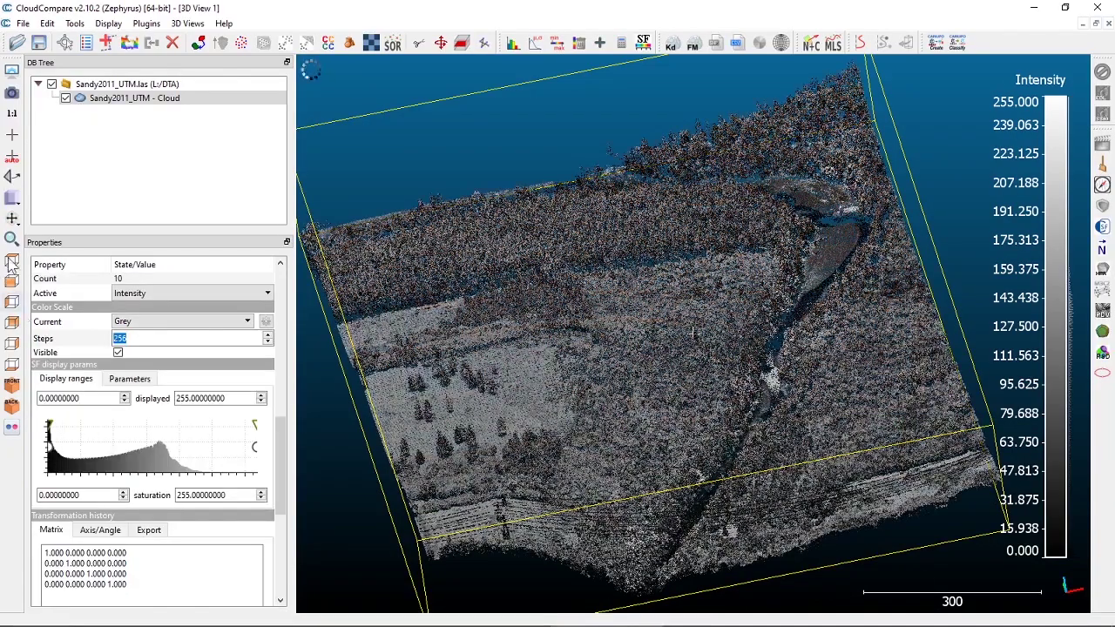
pyautogui.scroll(-1, 649, 340)
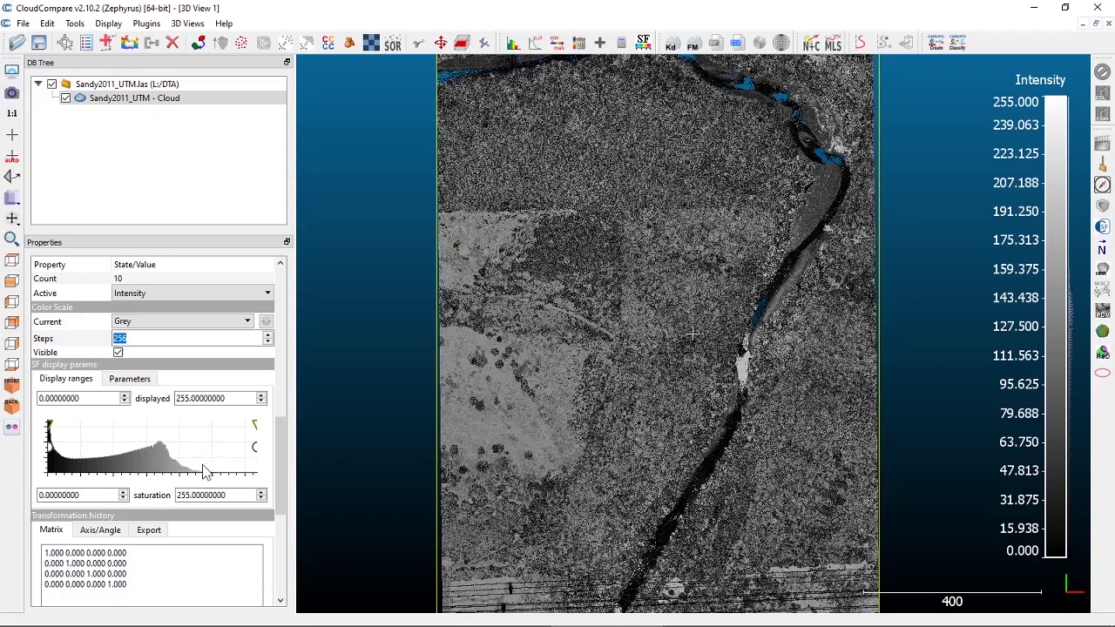
# Keep the intensity display range at 0–255 and cap saturation at about 187 for contrast.
pyautogui.moveTo(257, 445); pyautogui.dragTo(223, 450)
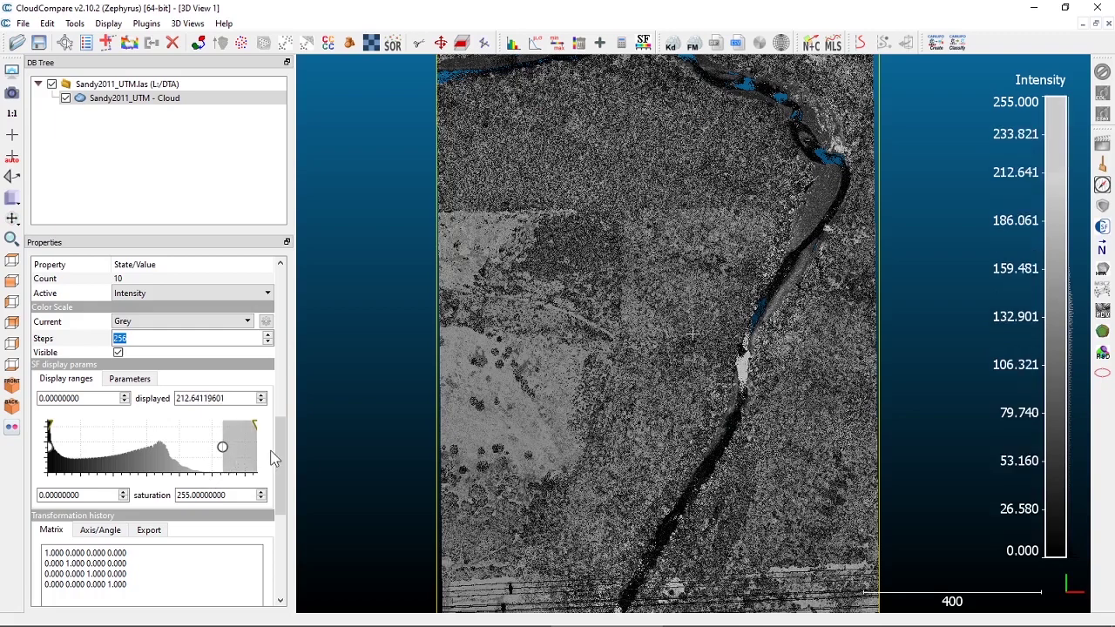
pyautogui.click(223, 451)
pyautogui.moveTo(223, 451); pyautogui.dragTo(241, 432)
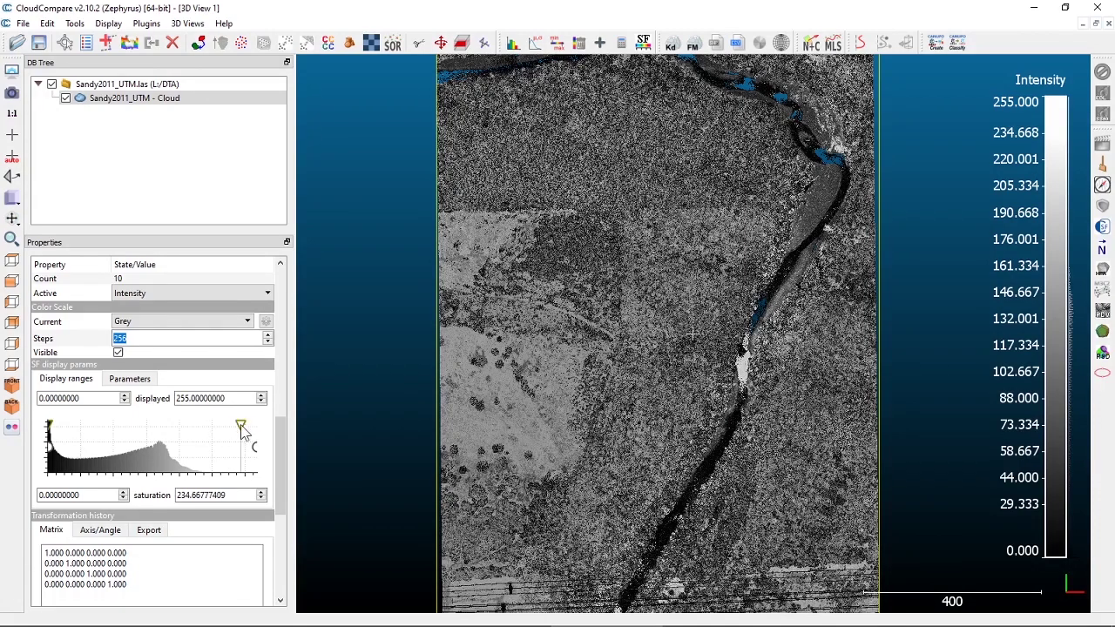
pyautogui.moveTo(237, 427); pyautogui.dragTo(201, 427)
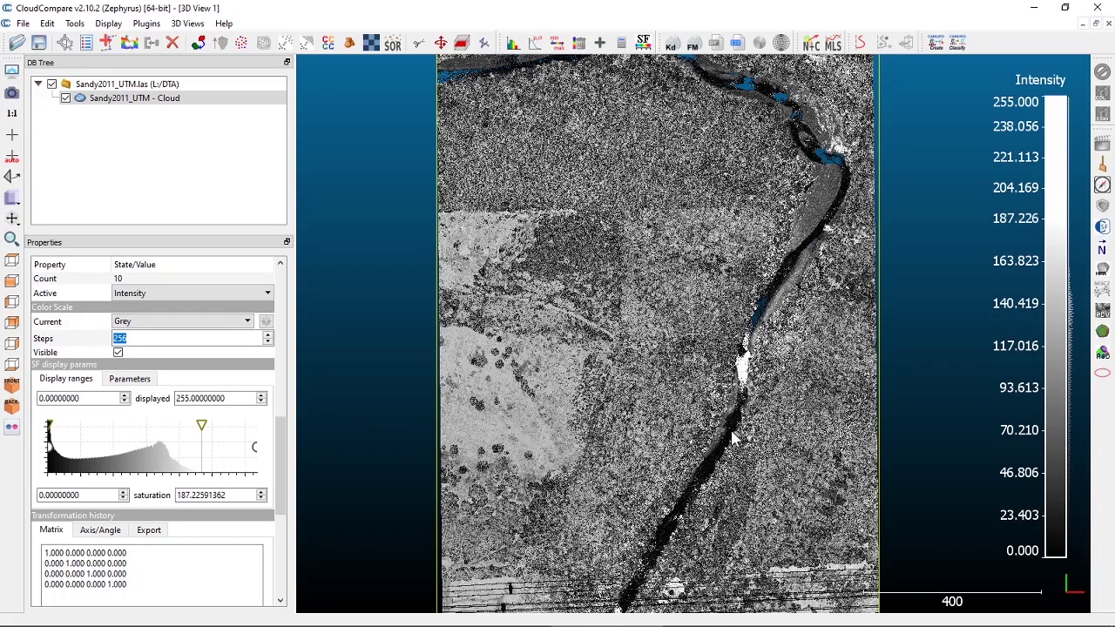
# Zoom in toward the river in the intensity view and open the Active scalar field list.
pyautogui.scroll(2, 705, 447)
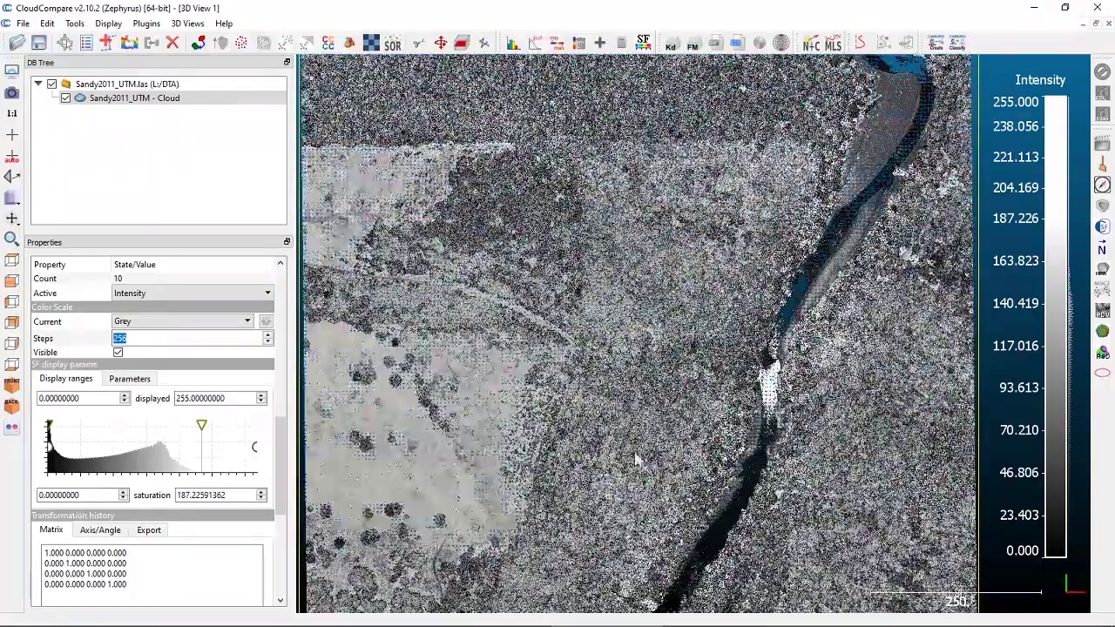
pyautogui.scroll(1, 721, 421)
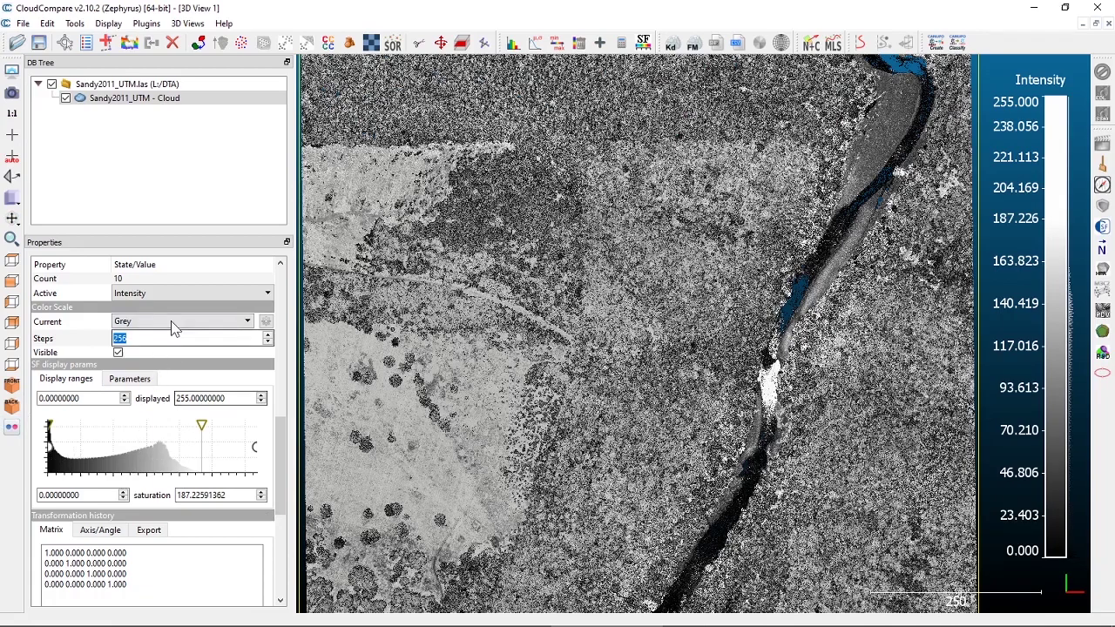
pyautogui.click(166, 298)
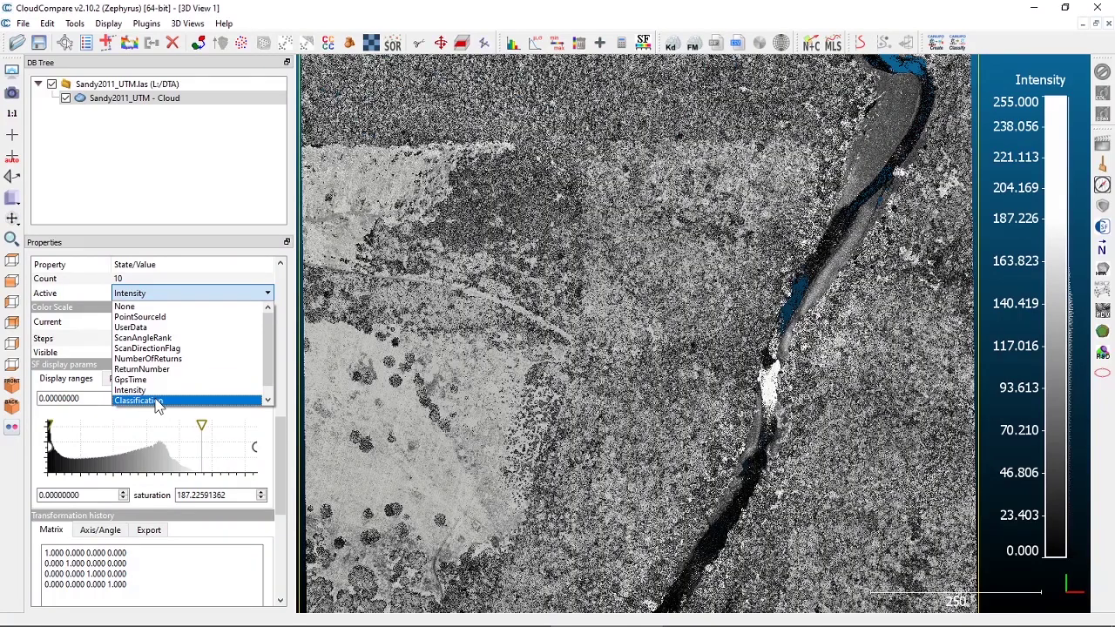
# Switch the active scalar field to Classification (class 1 blue, class 2 green) and zoom out.
pyautogui.click(157, 401)
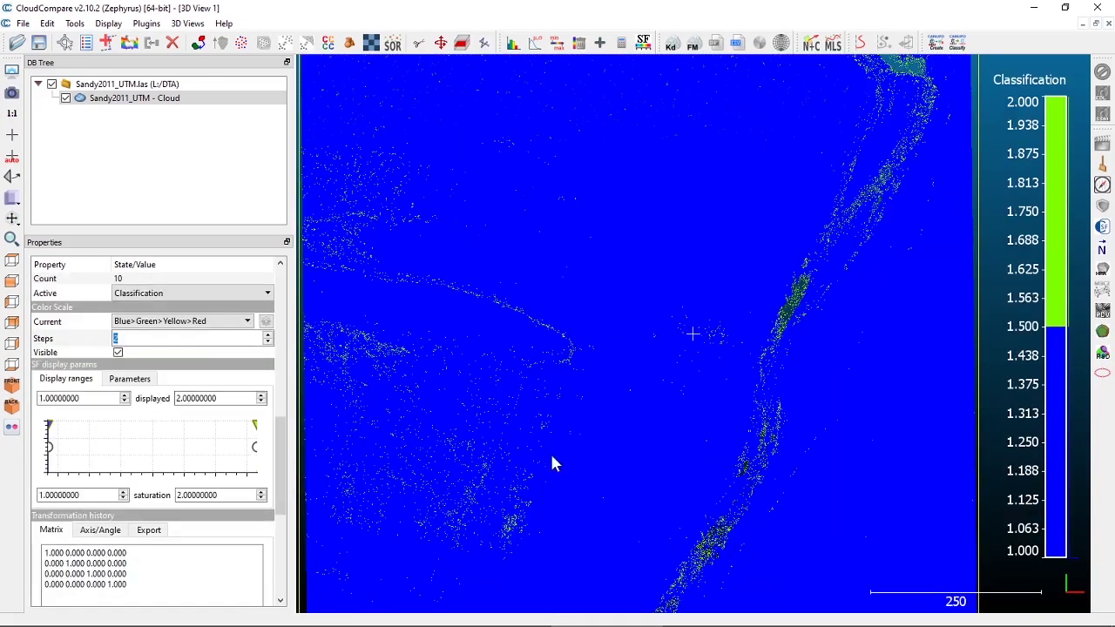
pyautogui.scroll(-3, 492, 326)
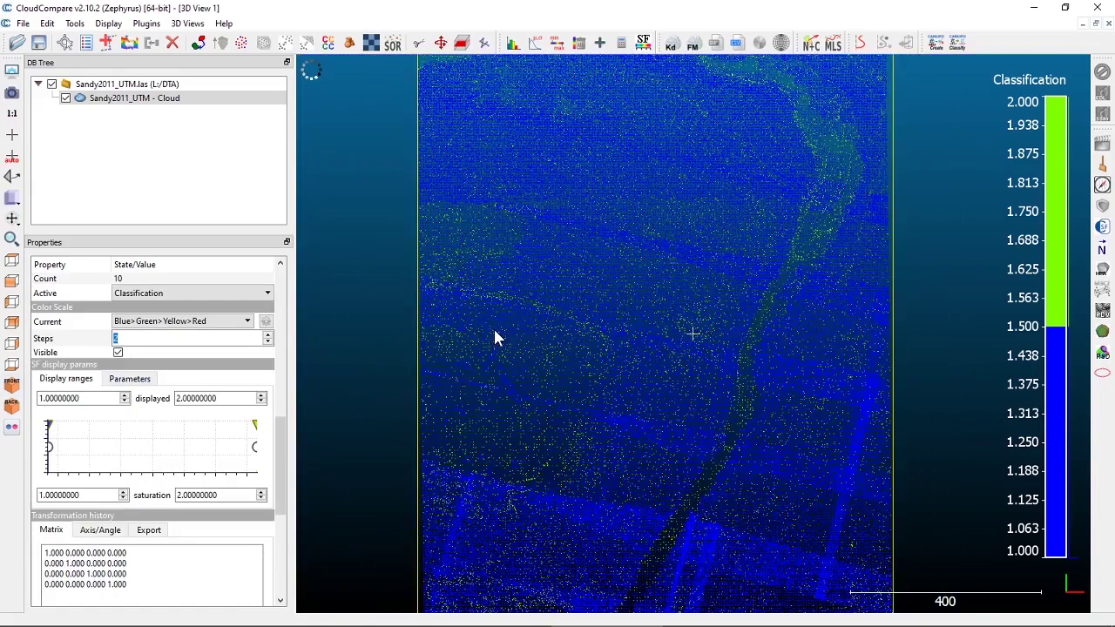
pyautogui.scroll(-1, 495, 331)
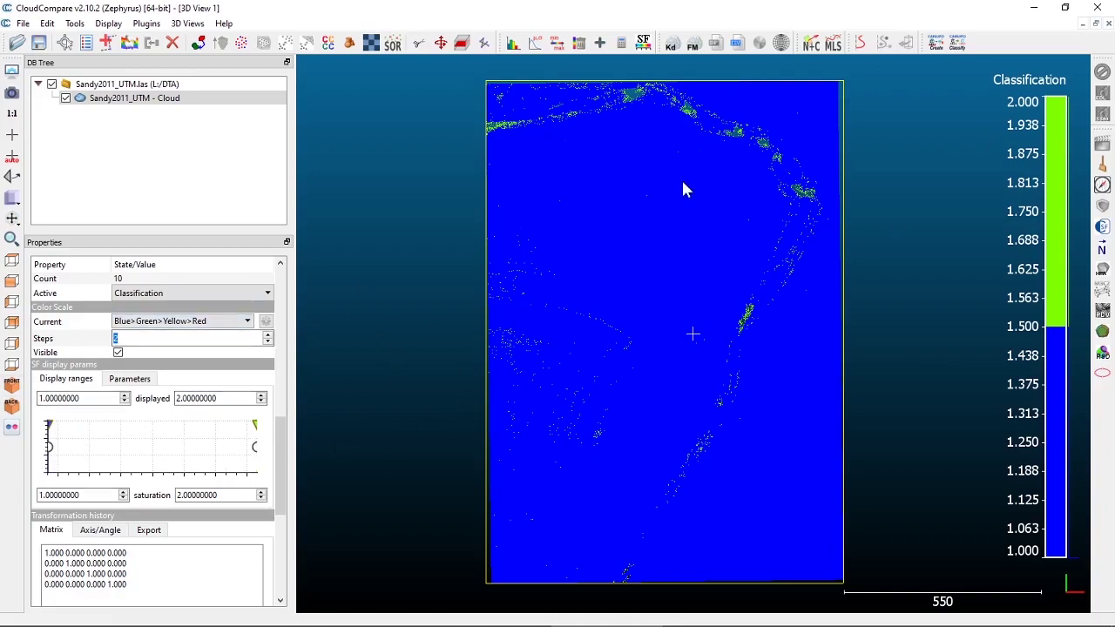
pyautogui.scroll(5, 661, 440)
pyautogui.moveTo(662, 468); pyautogui.dragTo(687, 116)
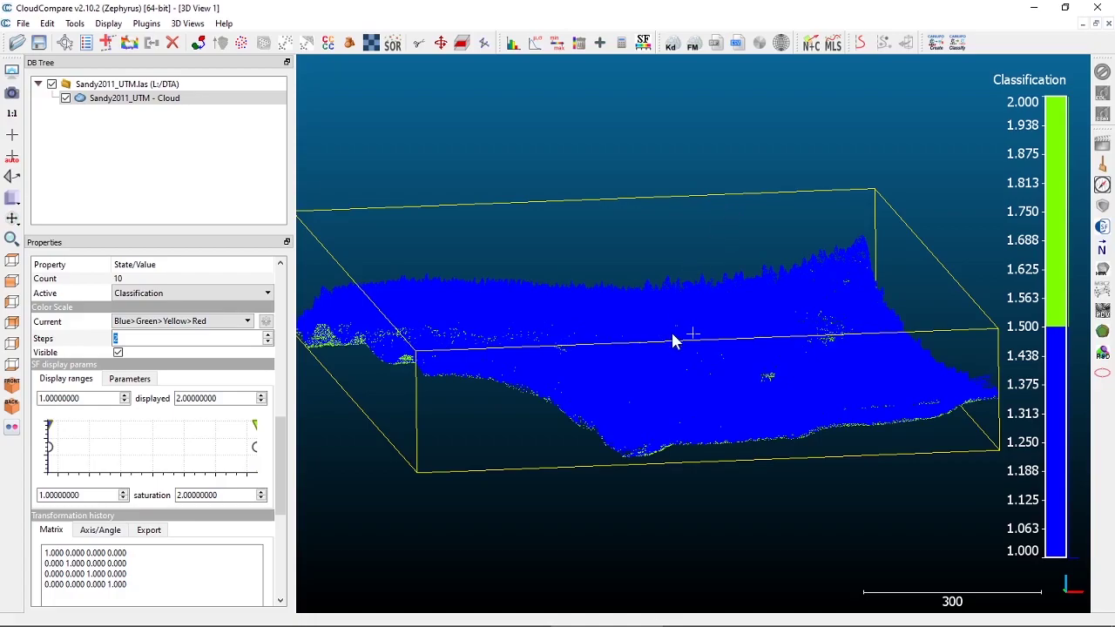
pyautogui.moveTo(641, 362); pyautogui.dragTo(646, 245)
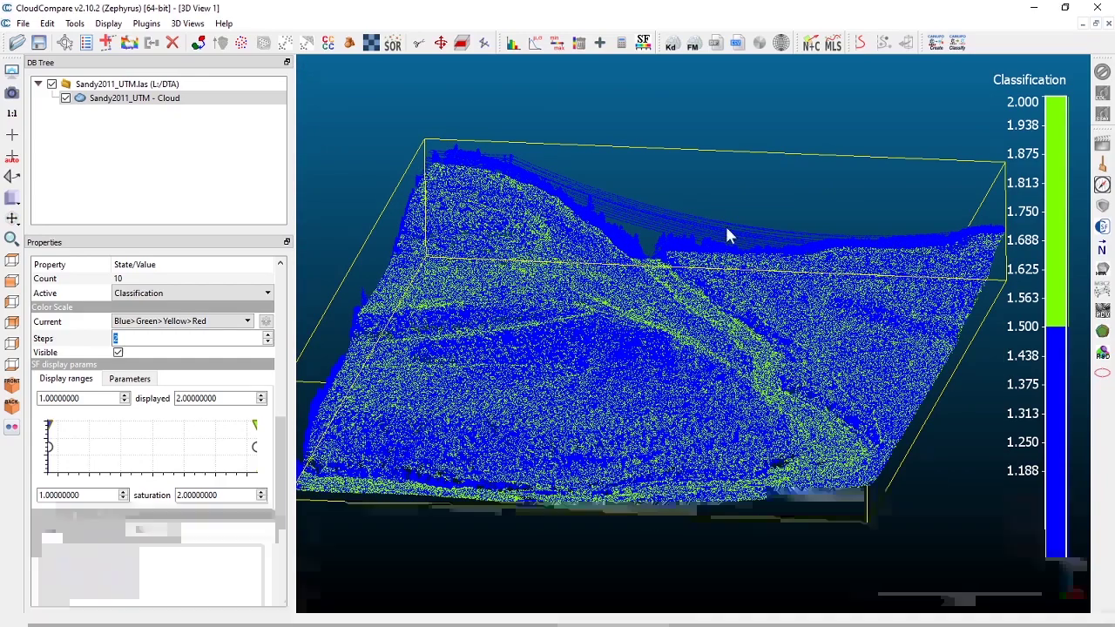
pyautogui.moveTo(736, 212); pyautogui.dragTo(748, 446)
pyautogui.moveTo(597, 141); pyautogui.dragTo(501, 184)
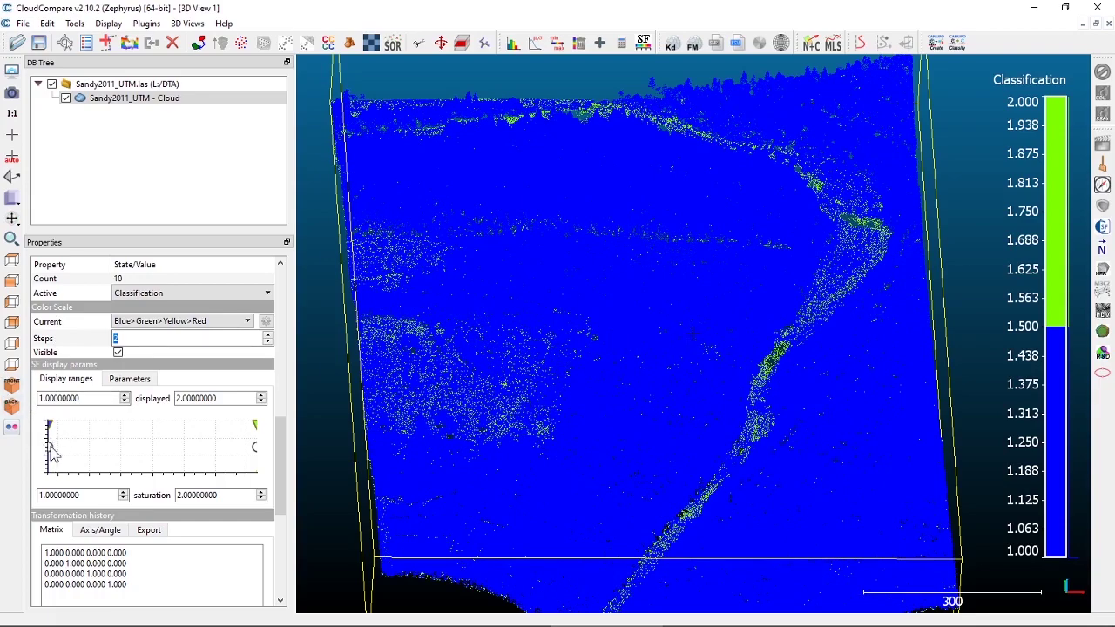
# Raise the Classification display minimum to about 1.279 and stop showing out-of-range values in grey.
pyautogui.moveTo(52, 451); pyautogui.dragTo(107, 450)
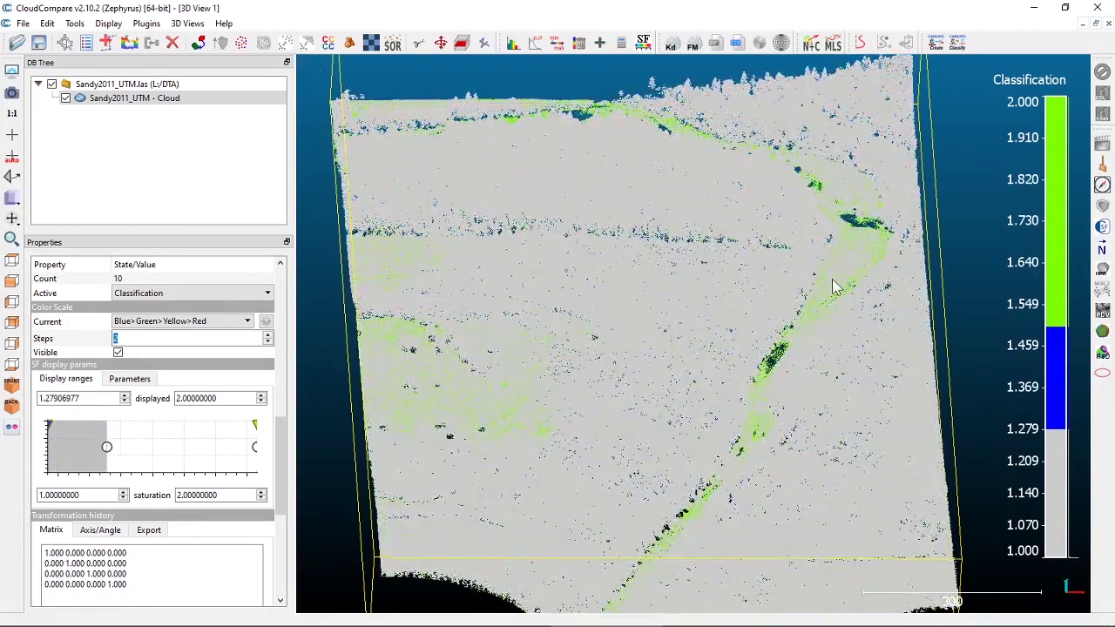
pyautogui.click(141, 381)
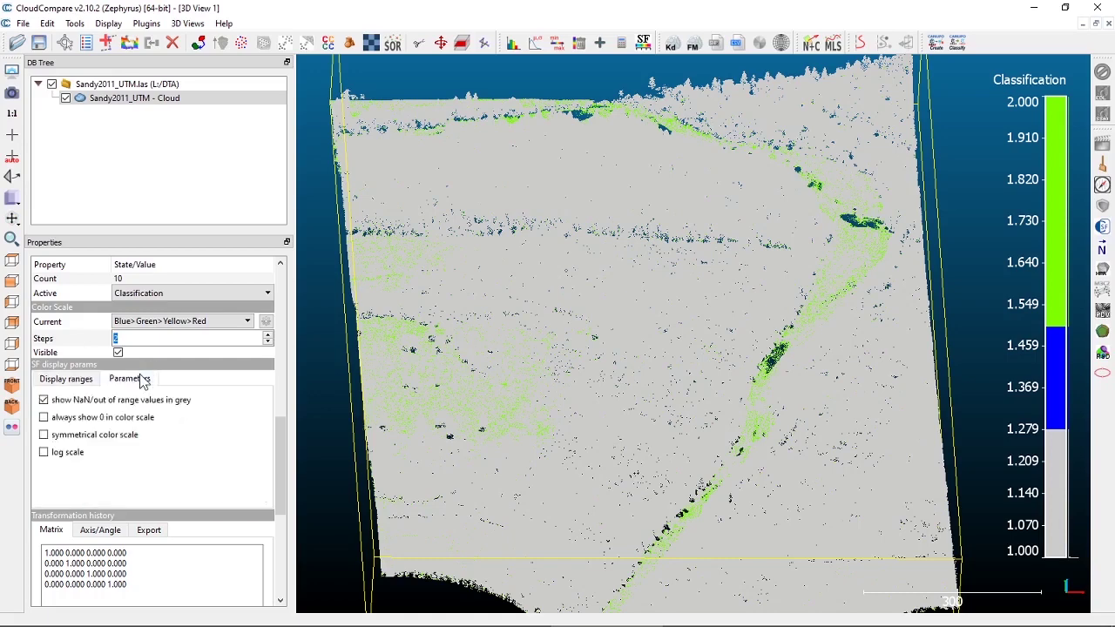
pyautogui.click(74, 402)
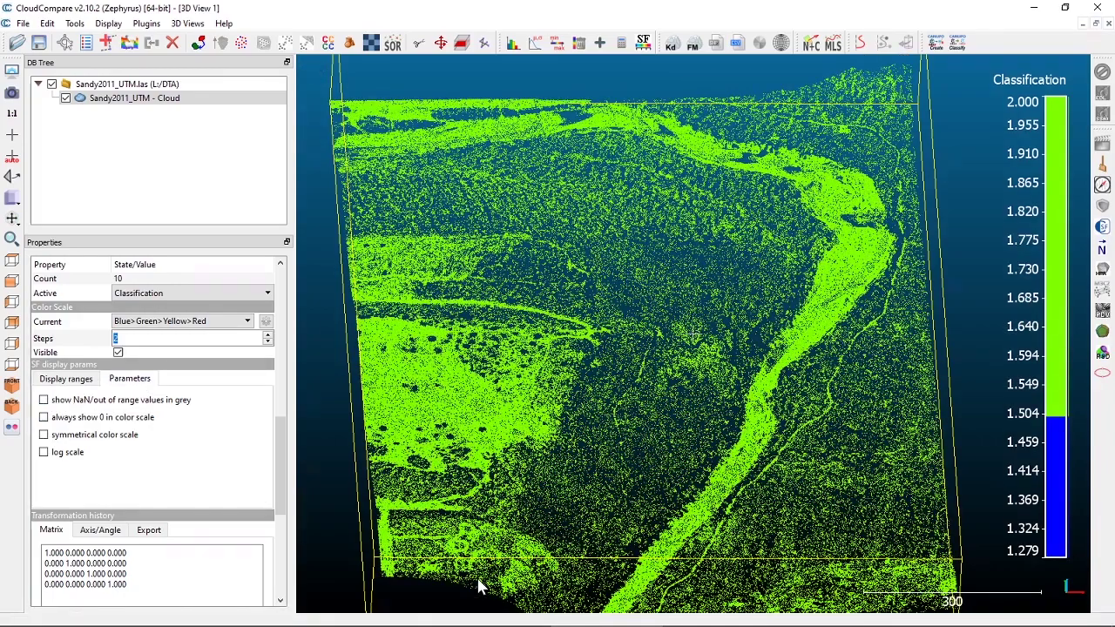
# Zoom in, tilt and orbit along the river channel, then pan to centre the ground terrain.
pyautogui.scroll(4, 768, 365)
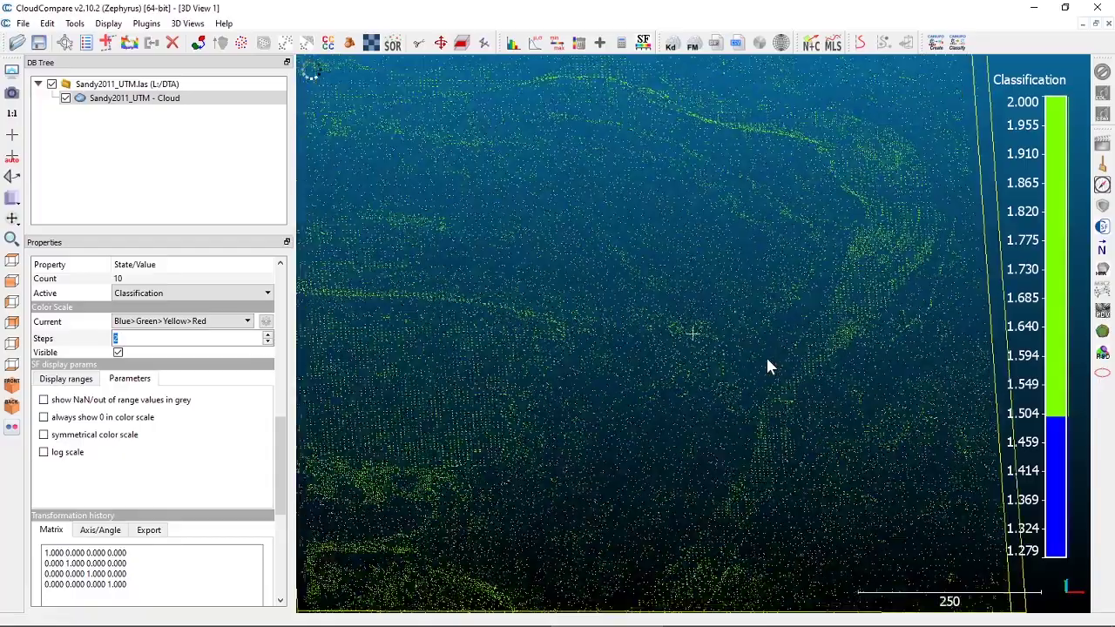
pyautogui.moveTo(696, 401); pyautogui.dragTo(728, 225)
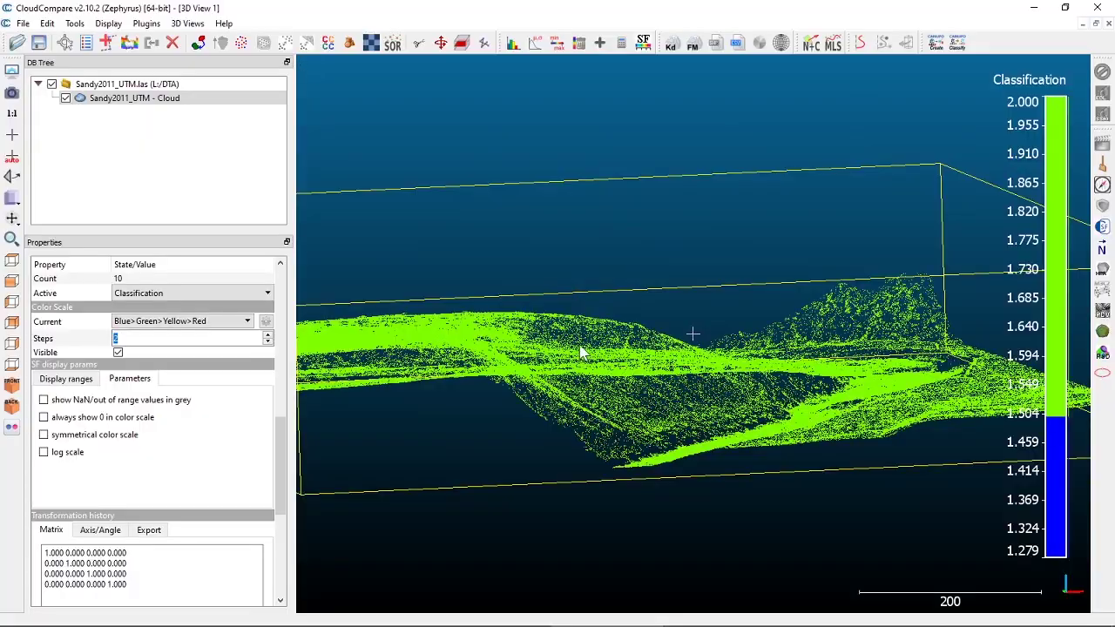
pyautogui.moveTo(543, 395); pyautogui.dragTo(739, 247)
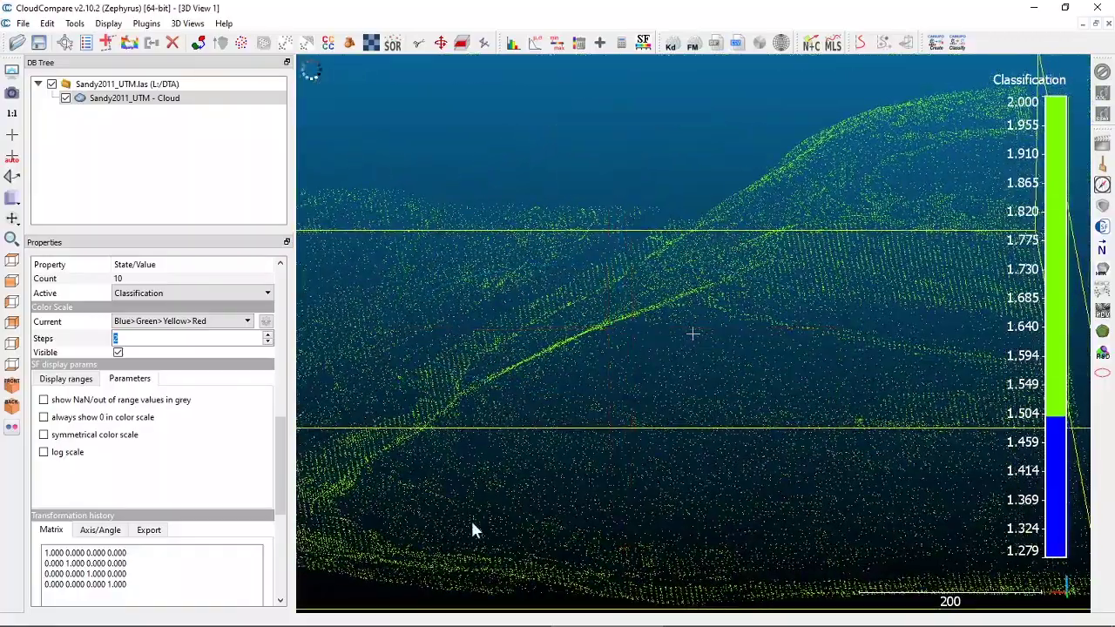
pyautogui.moveTo(505, 430); pyautogui.dragTo(651, 396, button='right')
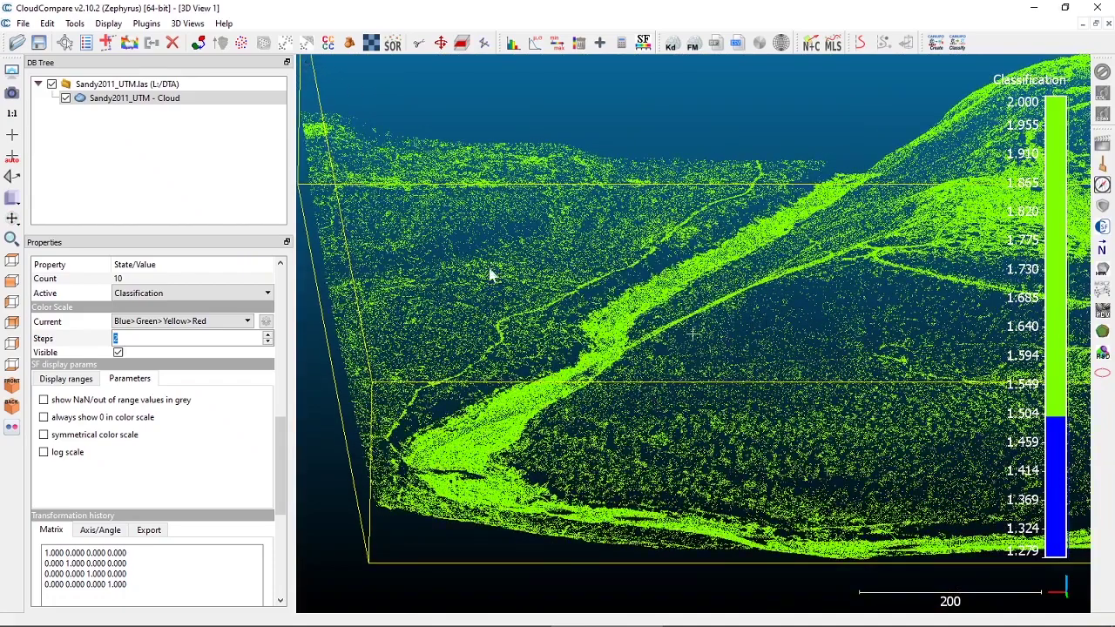
# Return to the Display ranges settings and slightly shift and rotate the ground-point view.
pyautogui.click(68, 378)
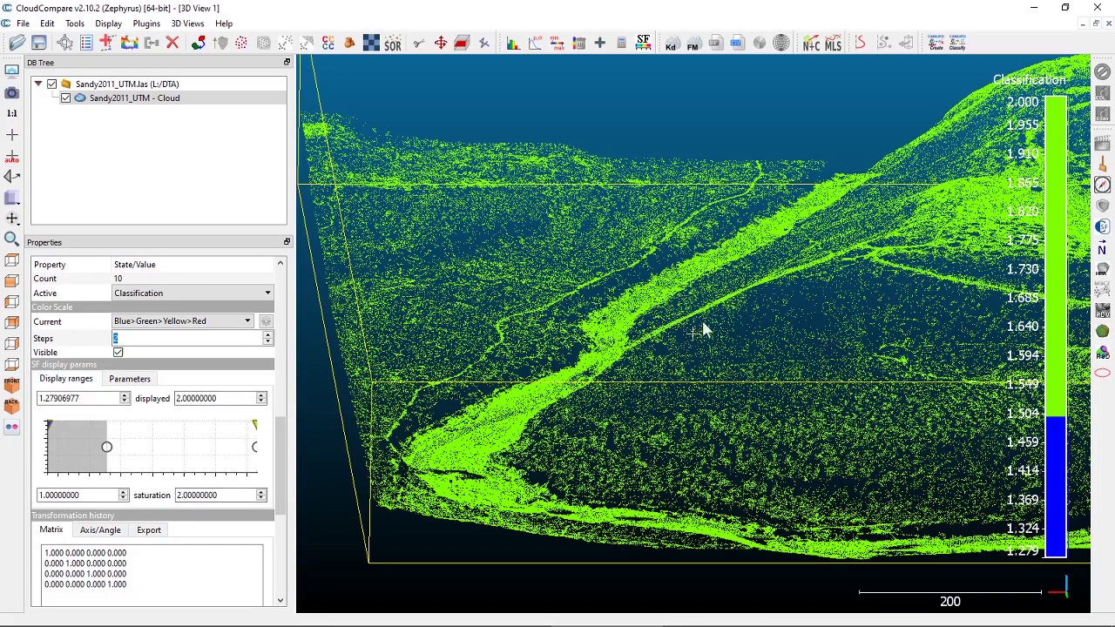
pyautogui.moveTo(704, 329); pyautogui.dragTo(809, 308, button='right')
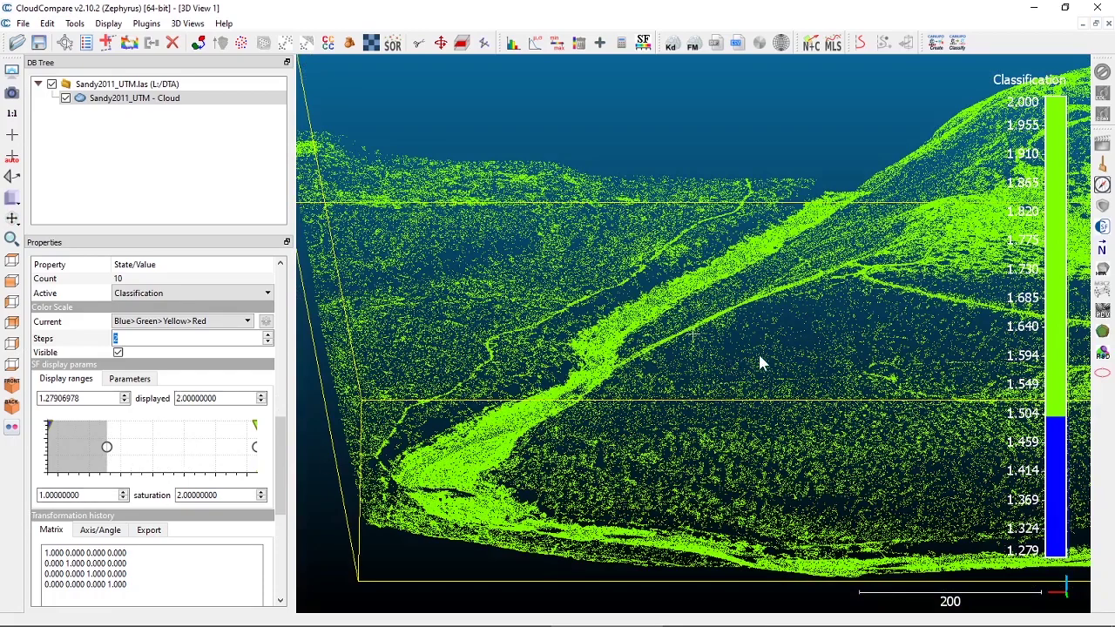
pyautogui.moveTo(759, 357); pyautogui.dragTo(761, 346)
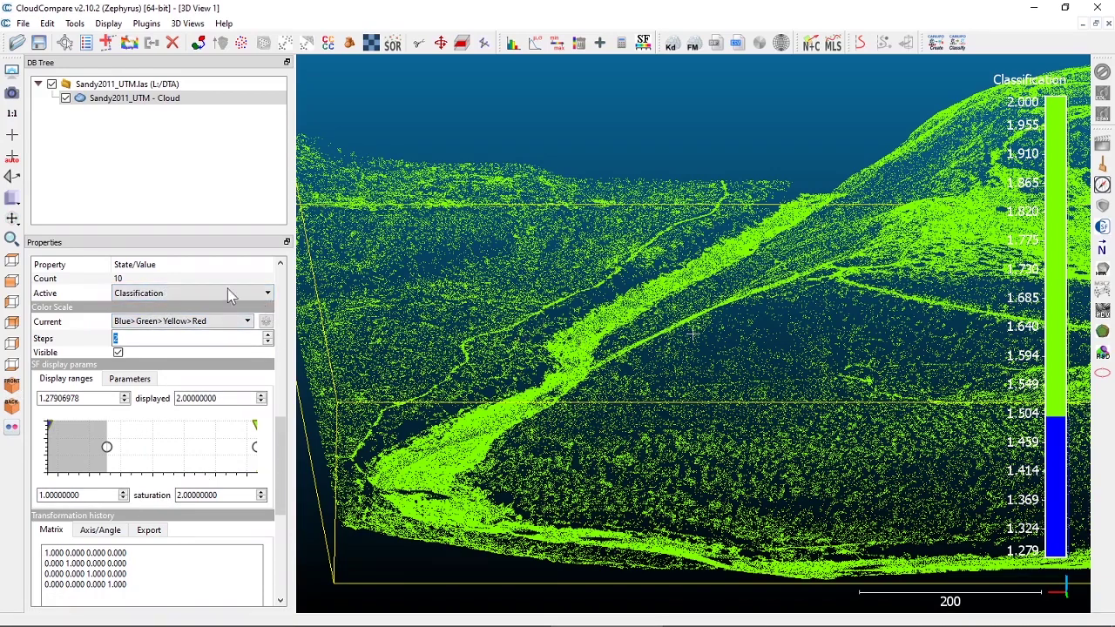
# Set the active scalar field to Coord. Z (211.470–420.150) and tilt the cloud obliquely.
pyautogui.click(184, 299)
pyautogui.scroll(-1, 174, 338)
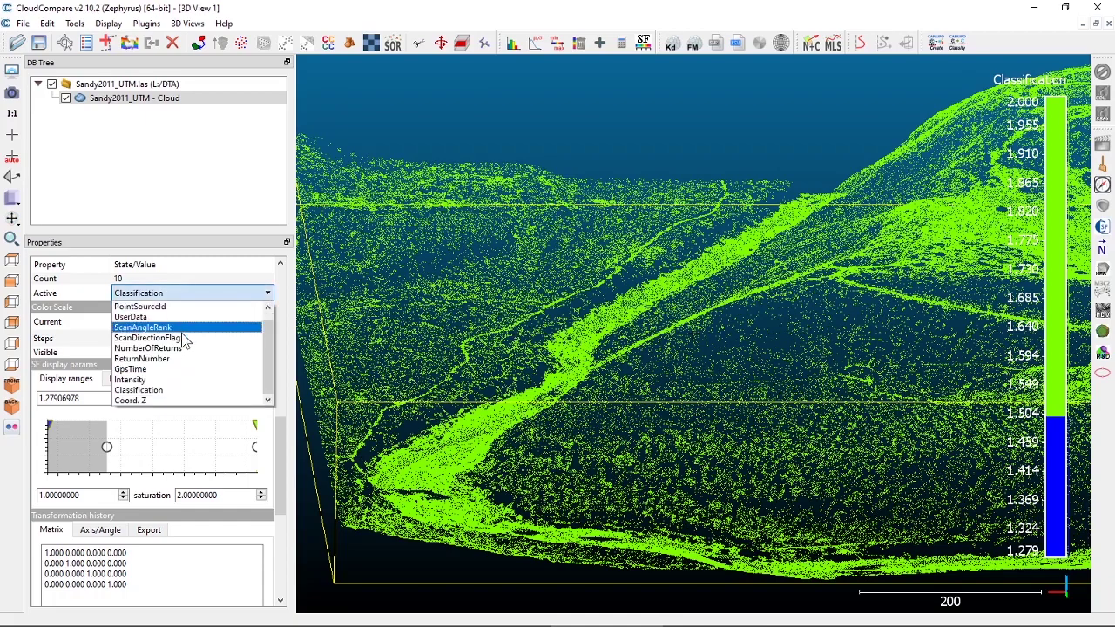
pyautogui.click(137, 400)
pyautogui.moveTo(476, 363); pyautogui.dragTo(782, 271)
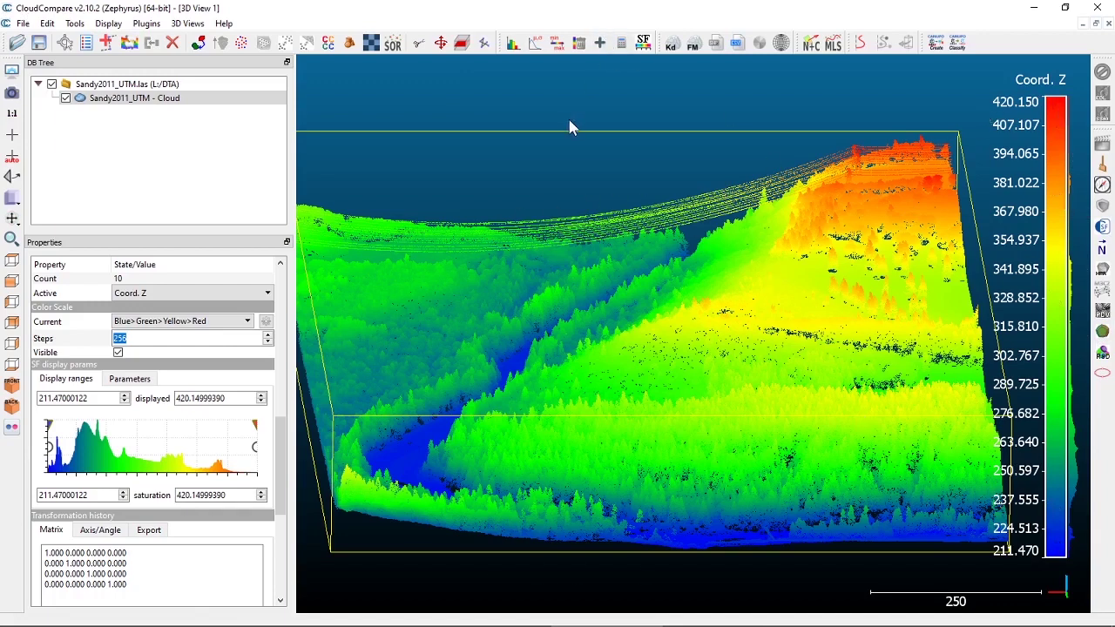
pyautogui.click(515, 48)
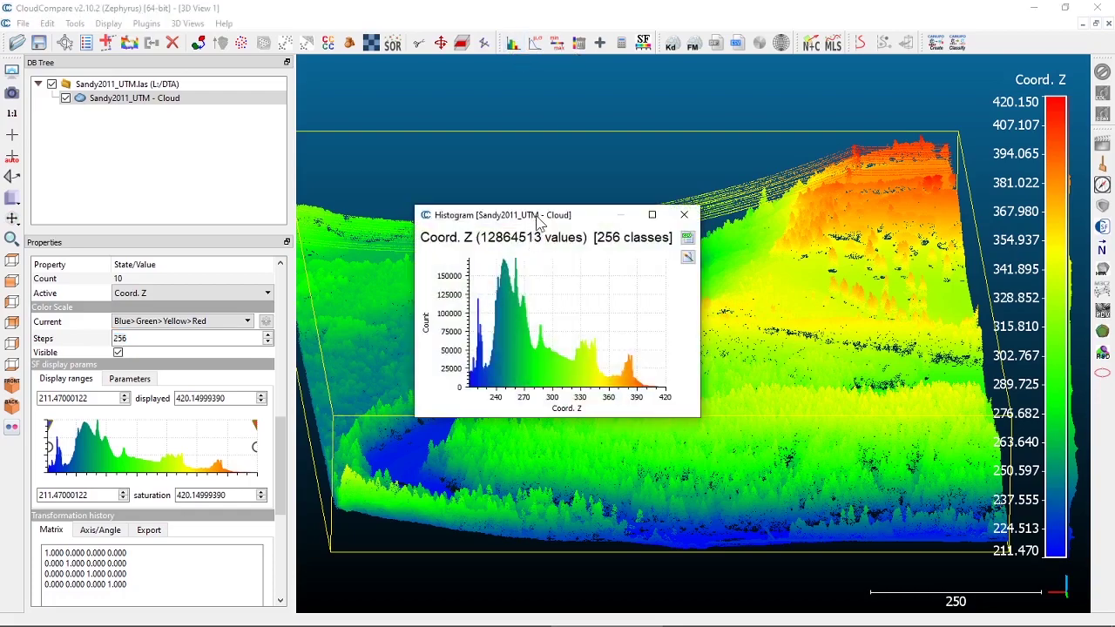
pyautogui.moveTo(538, 216); pyautogui.dragTo(434, 89)
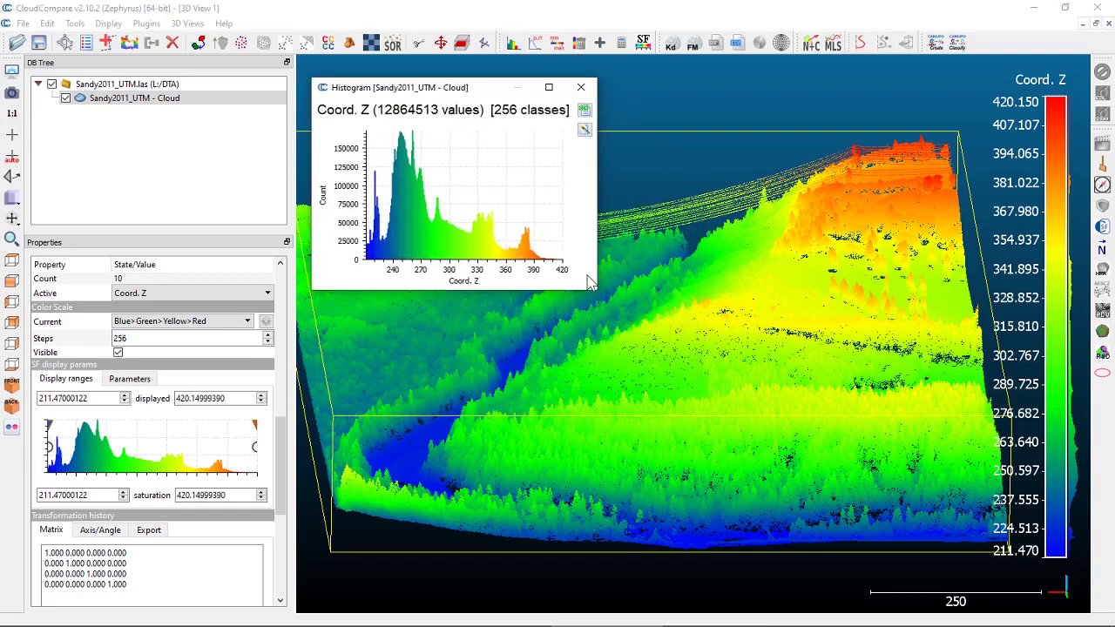
pyautogui.moveTo(590, 289); pyautogui.dragTo(967, 453)
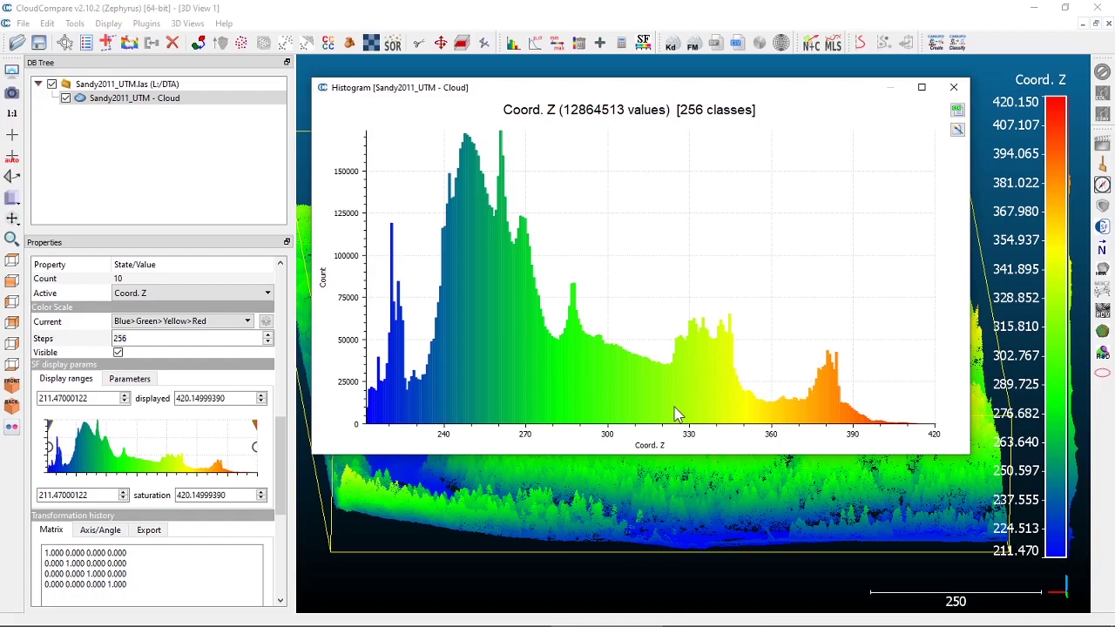
pyautogui.click(954, 87)
pyautogui.moveTo(345, 87)
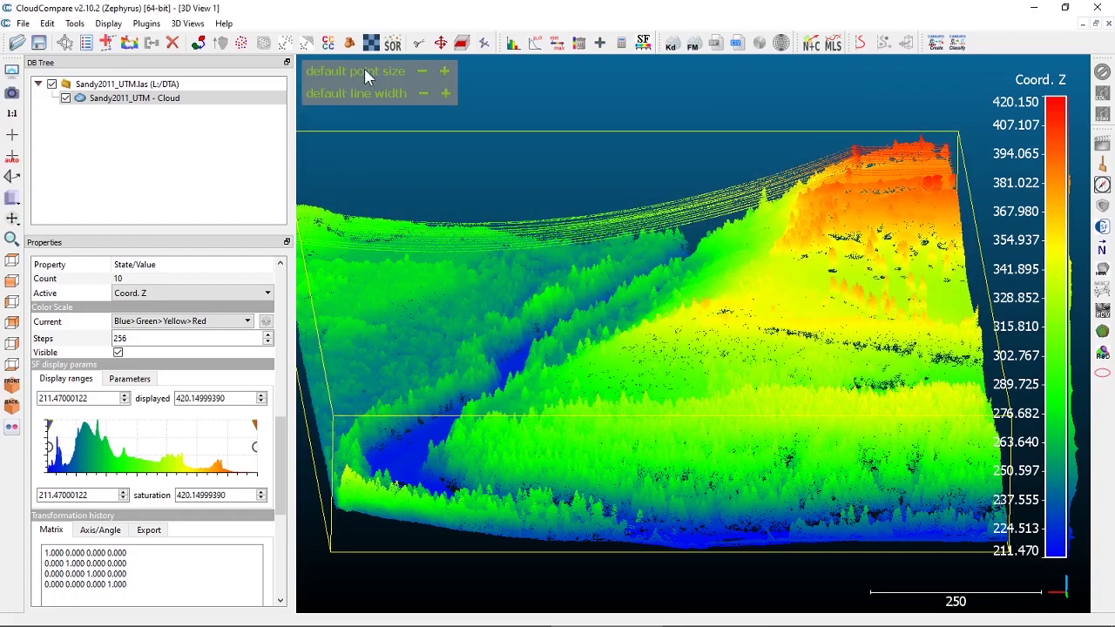
# Fit a Gauss distribution to Coord. Z (mean 281.319, std.dev. 42.887) and move the result window.
pyautogui.click(538, 43)
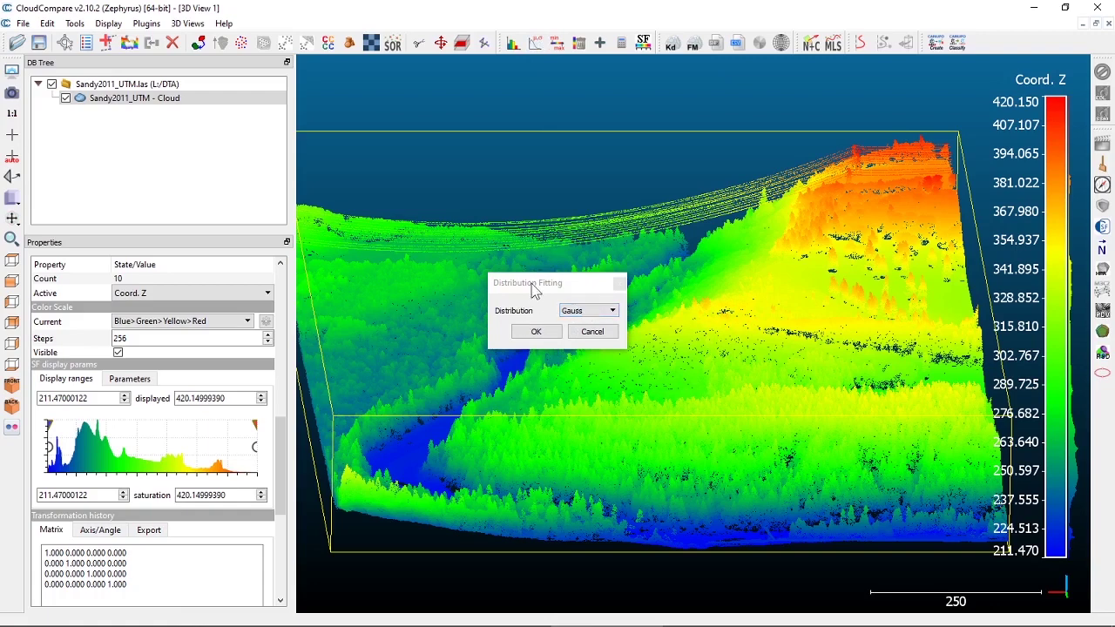
pyautogui.click(580, 313)
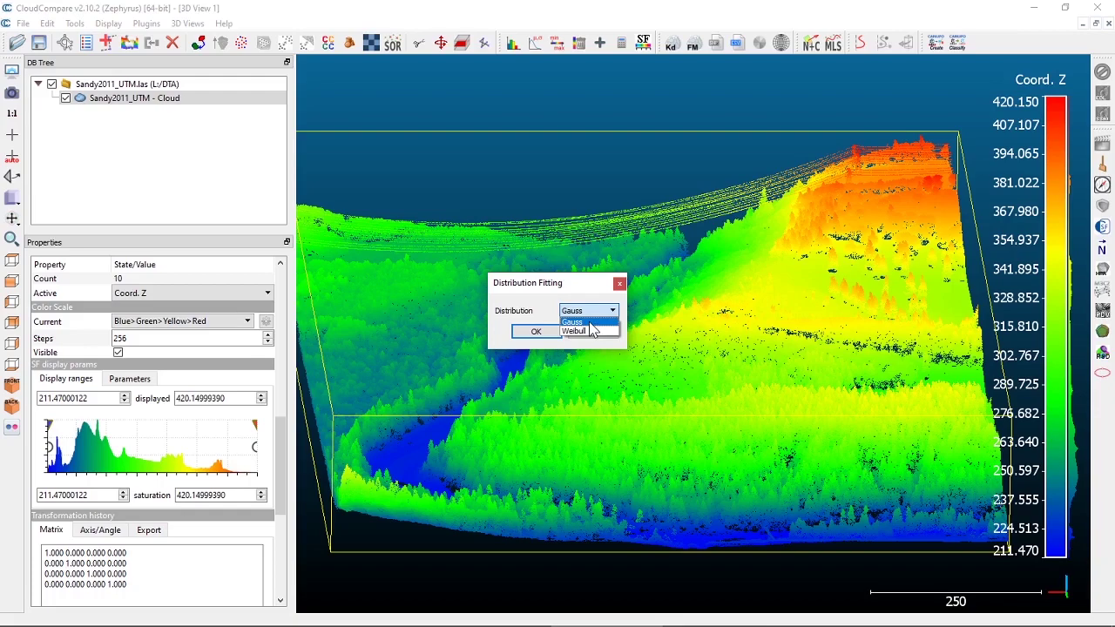
pyautogui.click(590, 323)
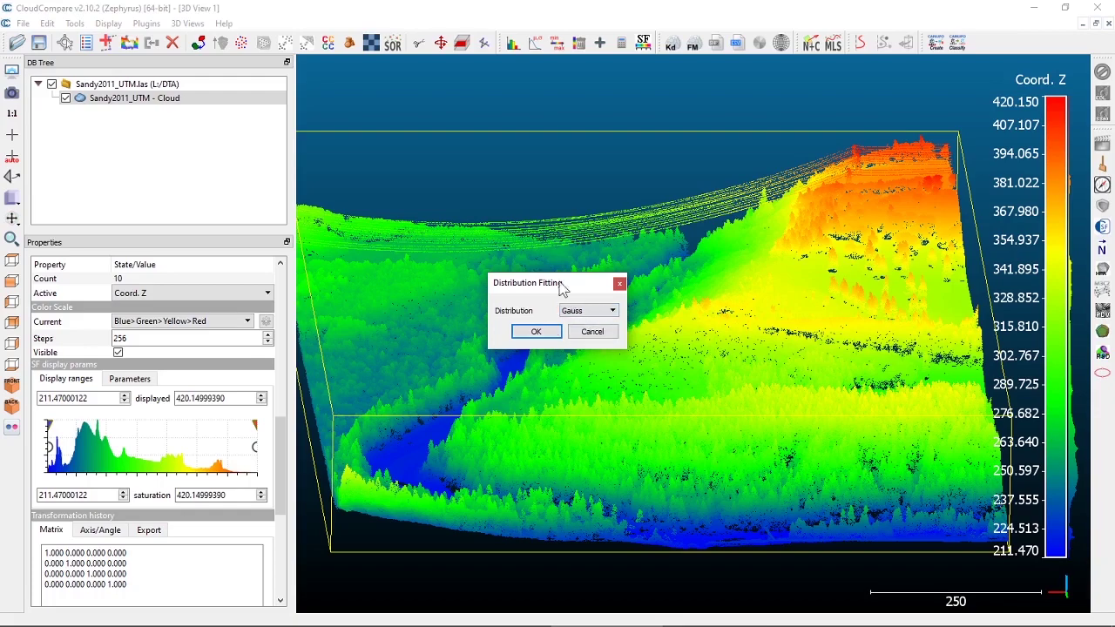
pyautogui.click(536, 331)
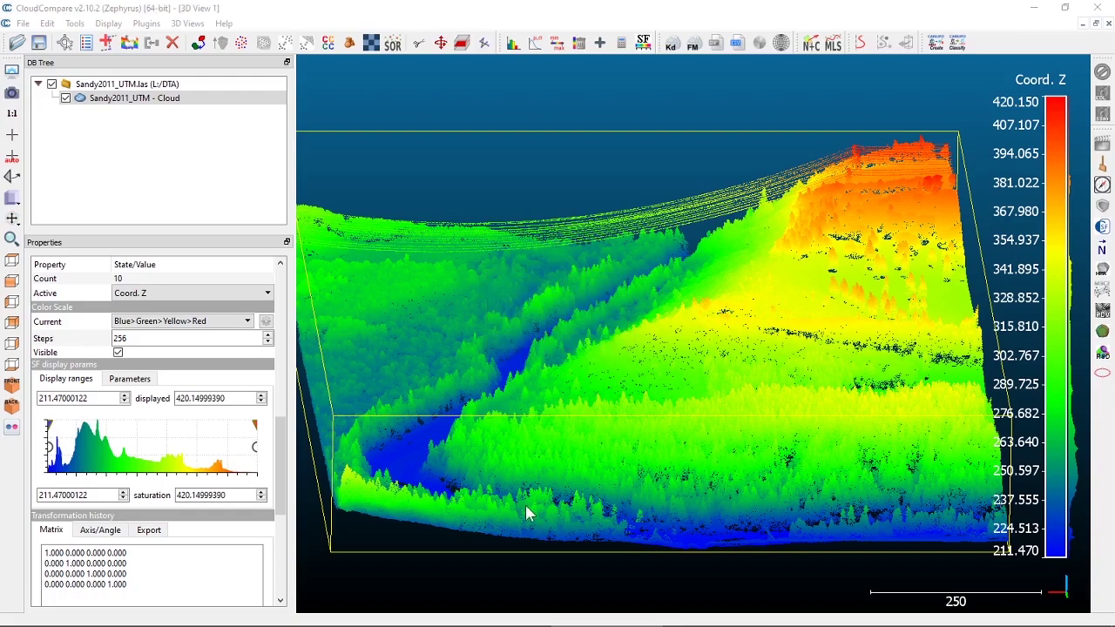
pyautogui.moveTo(579, 211); pyautogui.dragTo(530, 148)
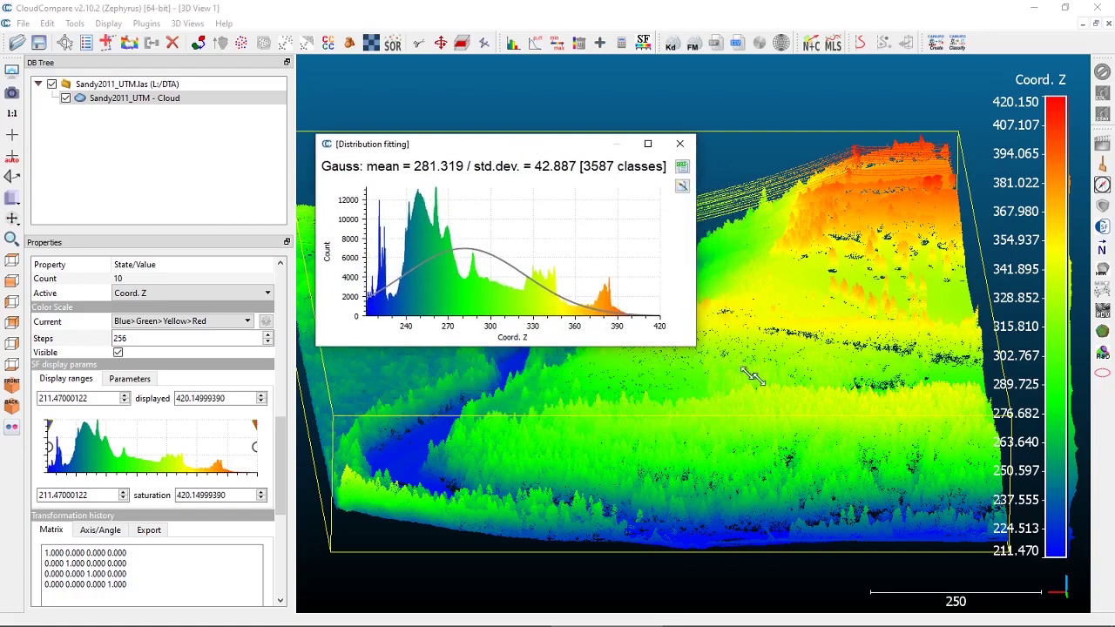
# Enlarge the Distribution fitting chart, then close the result window.
pyautogui.moveTo(694, 345); pyautogui.dragTo(984, 547)
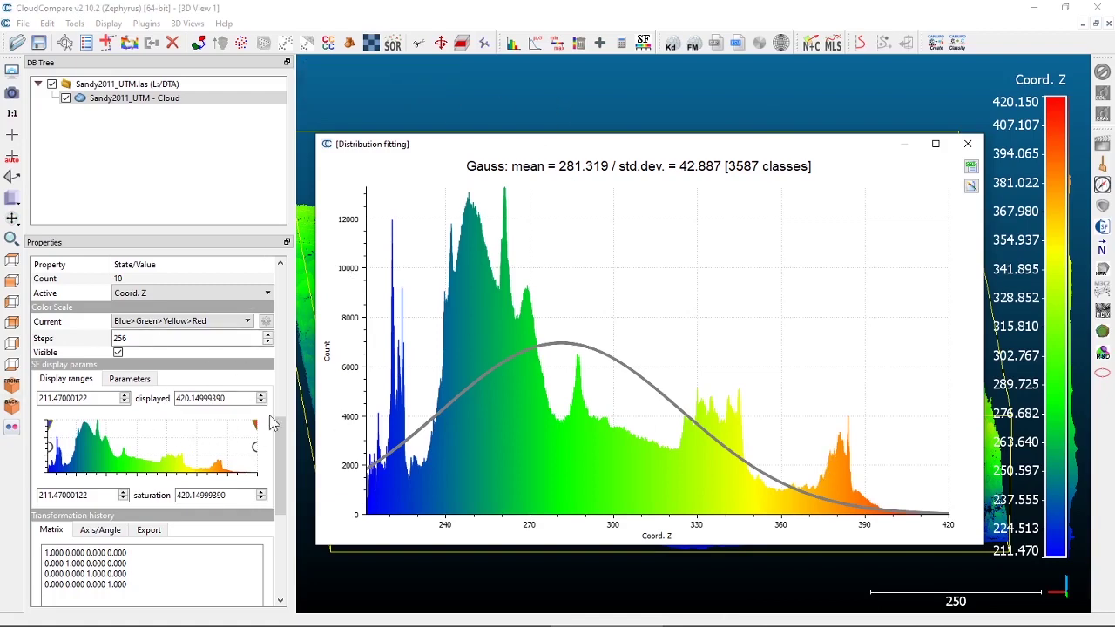
pyautogui.click(967, 144)
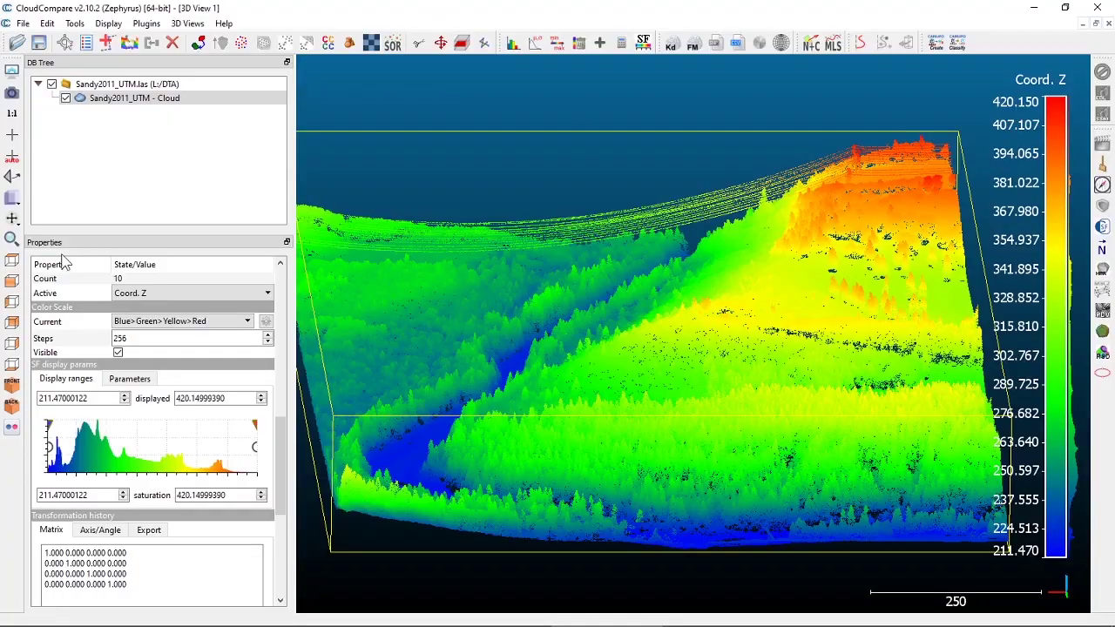
# Start from top view, then orbit, zoom and pan toward the river channel.
pyautogui.click(11, 262)
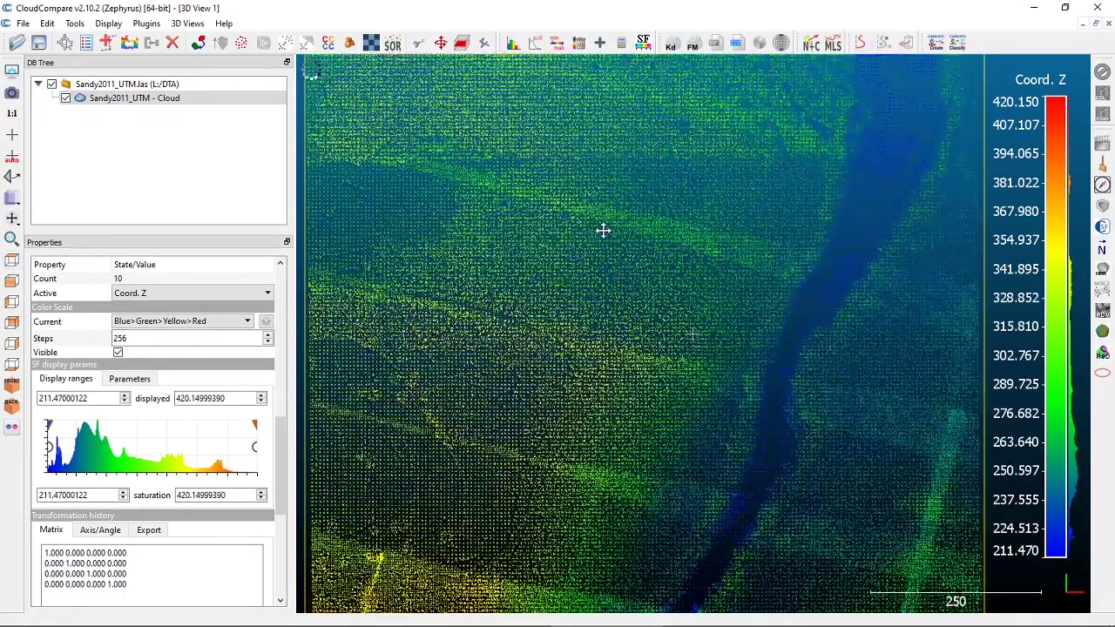
pyautogui.moveTo(603, 229); pyautogui.dragTo(763, 379)
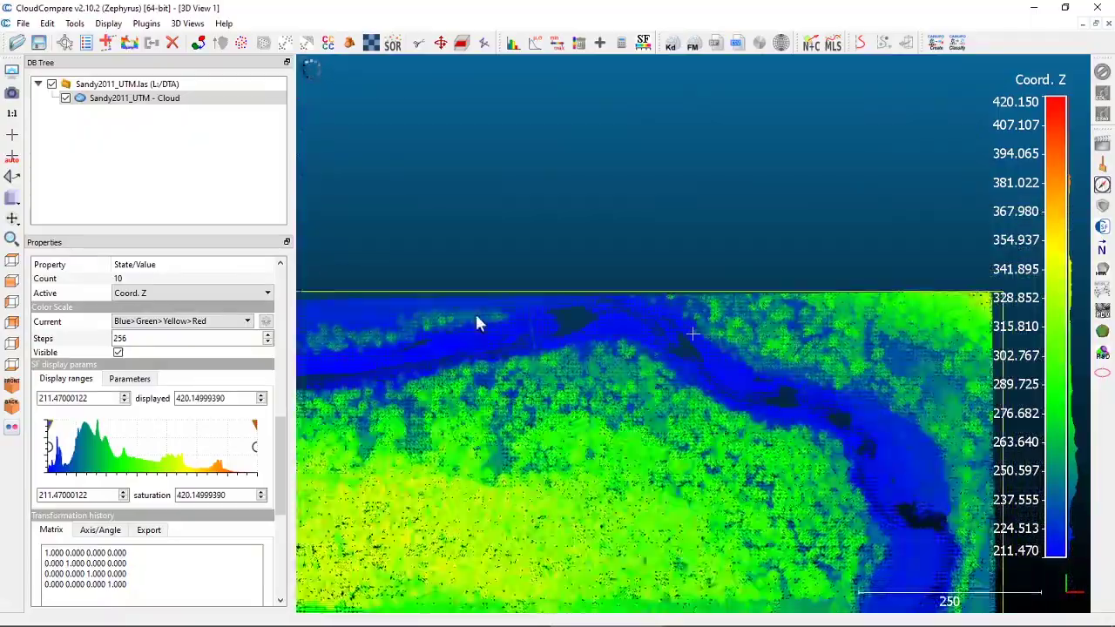
pyautogui.scroll(6, 477, 323)
pyautogui.moveTo(468, 316); pyautogui.dragTo(763, 392, button='right')
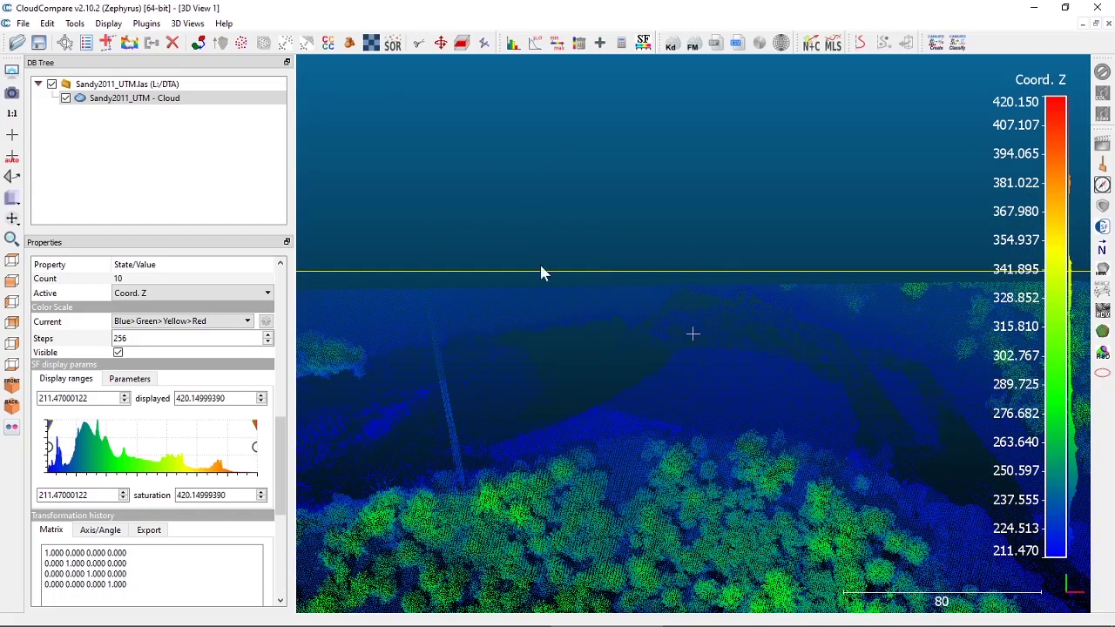
# Tilt the riverbank trees into view and lower the upper Coord. Z saturation to about 265.547.
pyautogui.moveTo(642, 465); pyautogui.dragTo(713, 388)
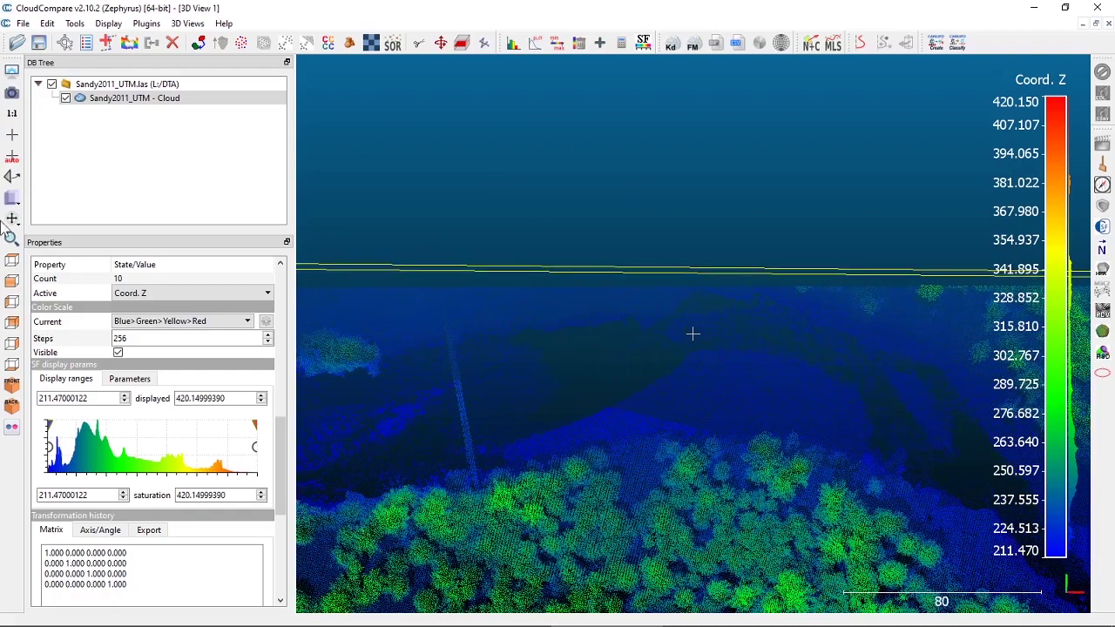
pyautogui.moveTo(601, 296); pyautogui.dragTo(620, 275)
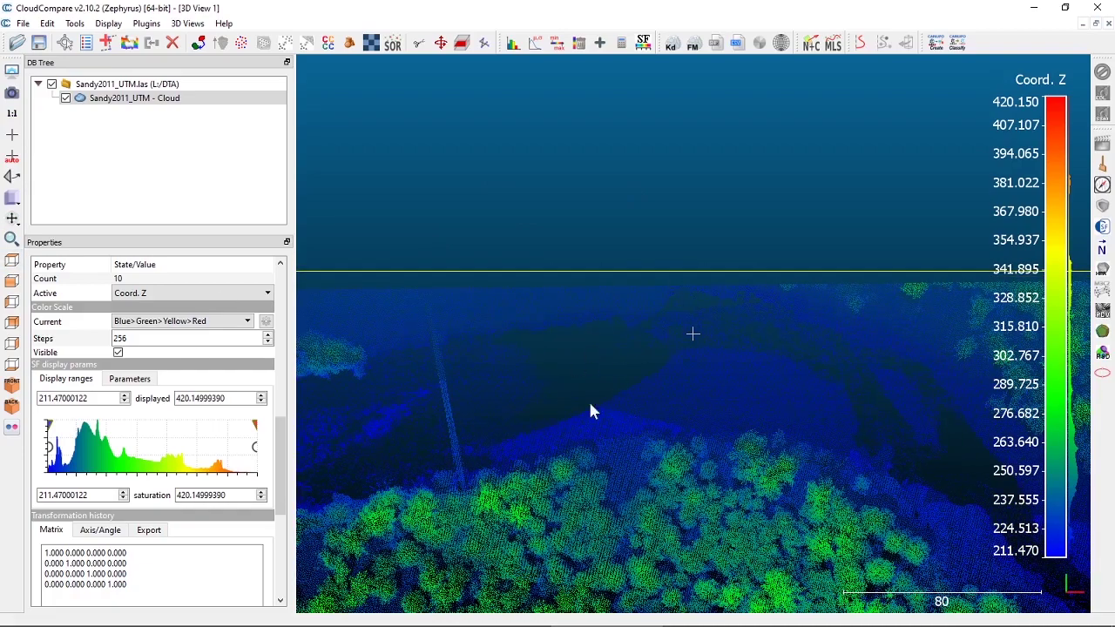
pyautogui.moveTo(589, 411); pyautogui.dragTo(592, 311)
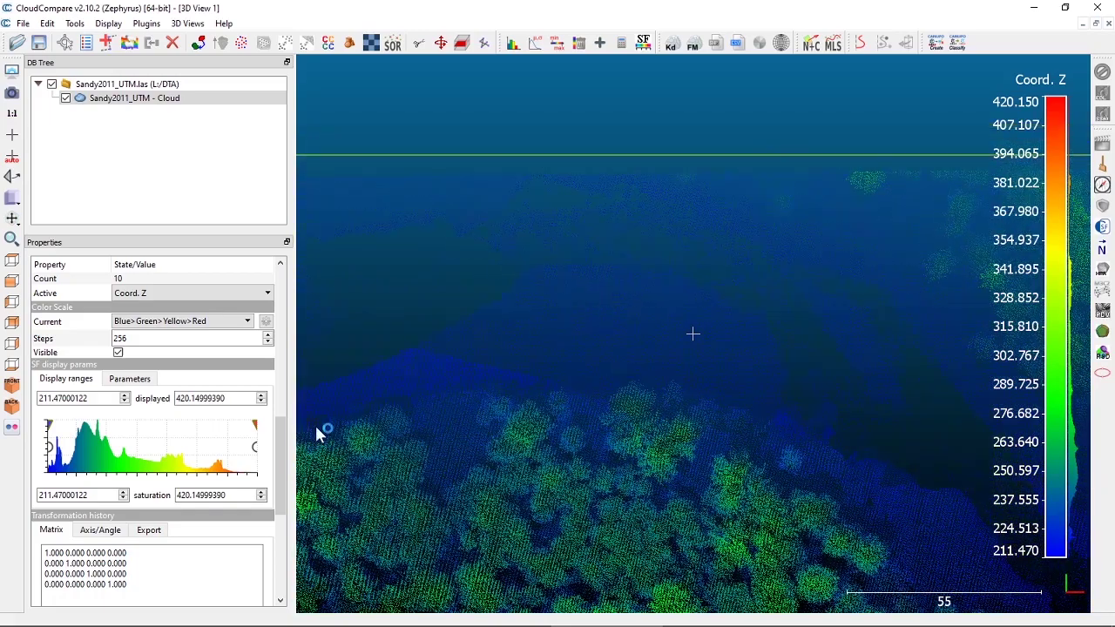
pyautogui.moveTo(254, 425)
pyautogui.mouseDown()
pyautogui.moveTo(30, 431)
pyautogui.moveTo(102, 428)
pyautogui.mouseUp()
# Apply the ESRI - Temperature colour scale and raise the saturation limit to about 284.959.
pyautogui.click(174, 321)
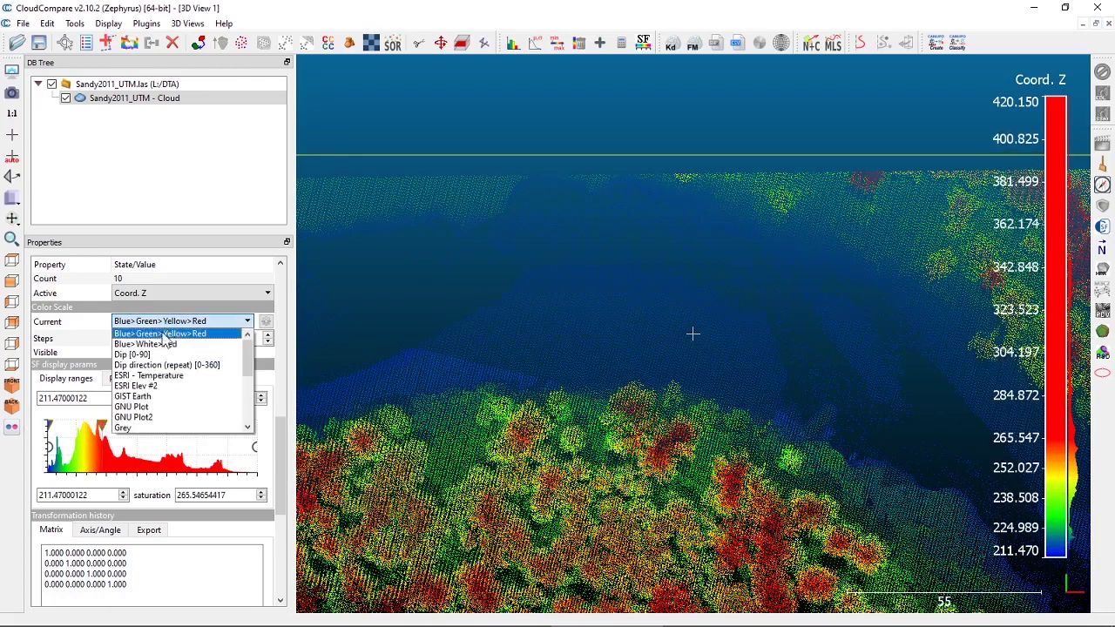
pyautogui.click(188, 379)
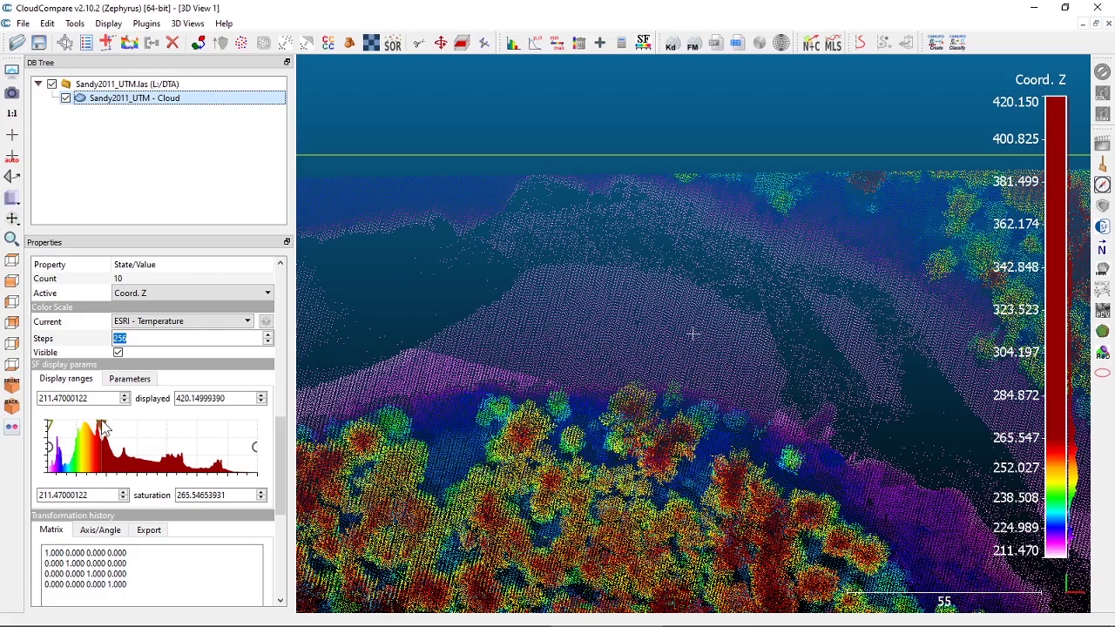
pyautogui.moveTo(102, 426); pyautogui.dragTo(125, 433)
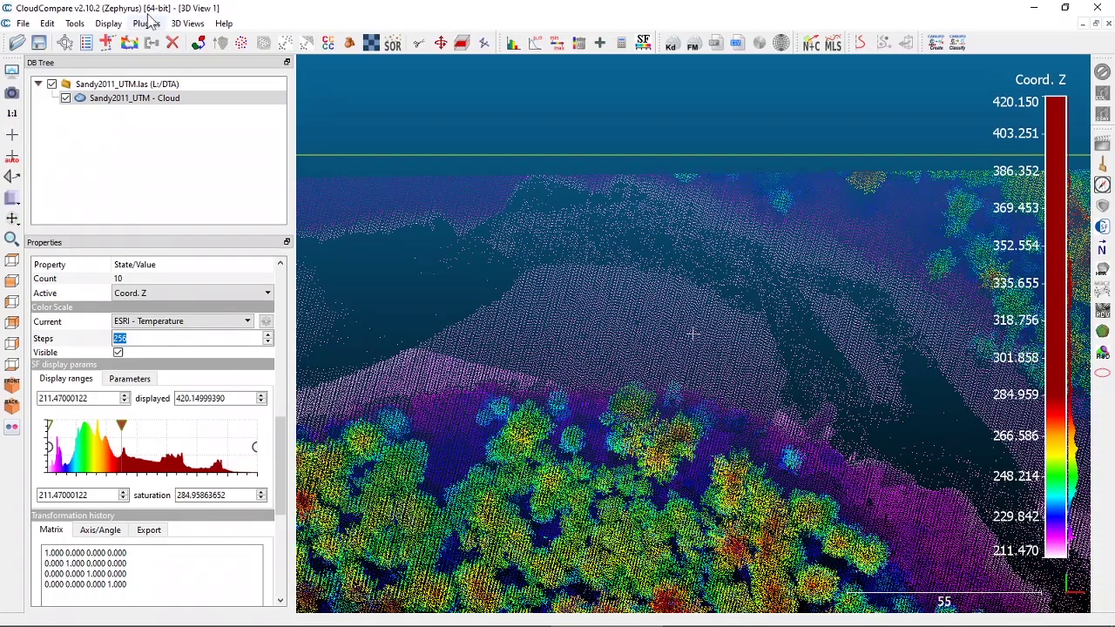
# Select the Sandy2011_UTM cloud in the DB Tree, keeping its name unchanged.
pyautogui.click(137, 100)
pyautogui.click(108, 102)
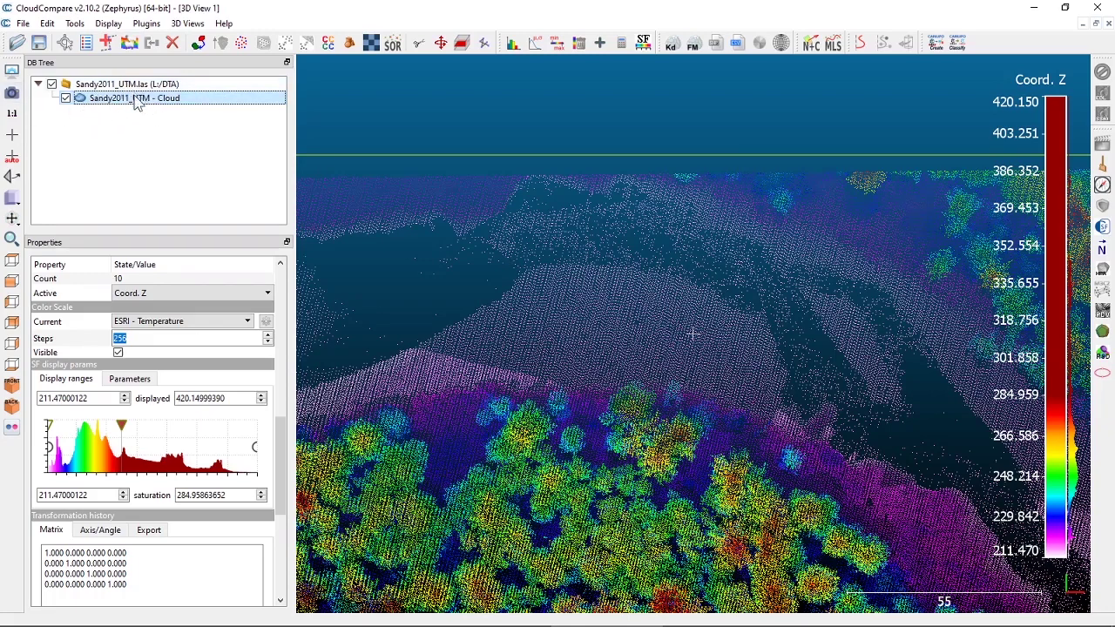
pyautogui.press('Return')
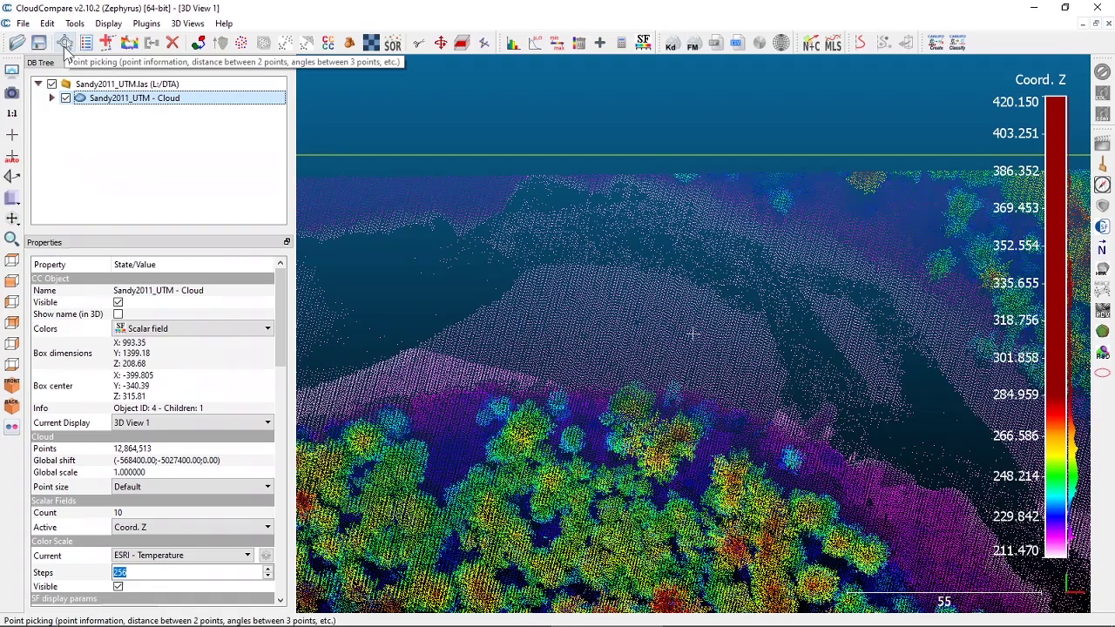
# Pick a single valley-floor point to label its coordinates, showing Coord. Z = 215.460.
pyautogui.click(67, 48)
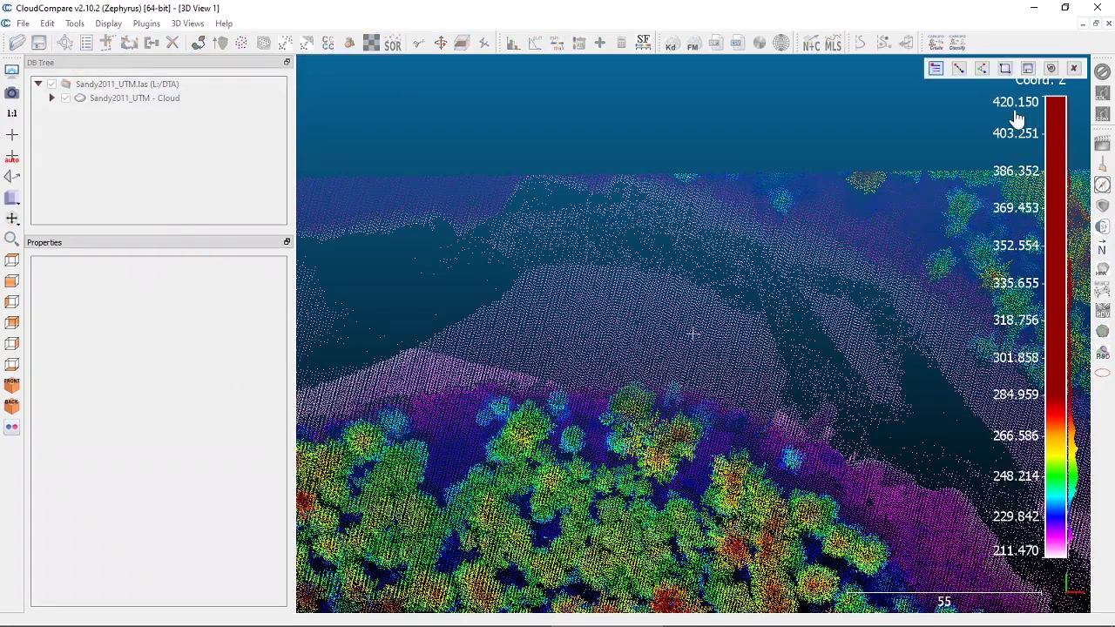
pyautogui.click(936, 71)
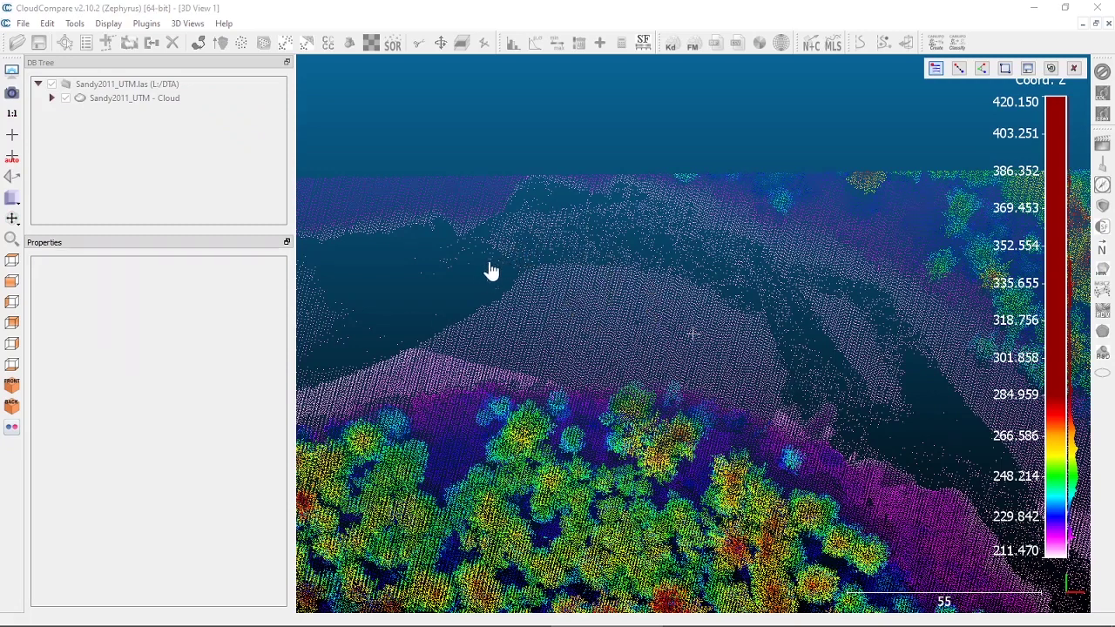
pyautogui.keyDown('shift'); pyautogui.click(621, 332); pyautogui.keyUp('shift')
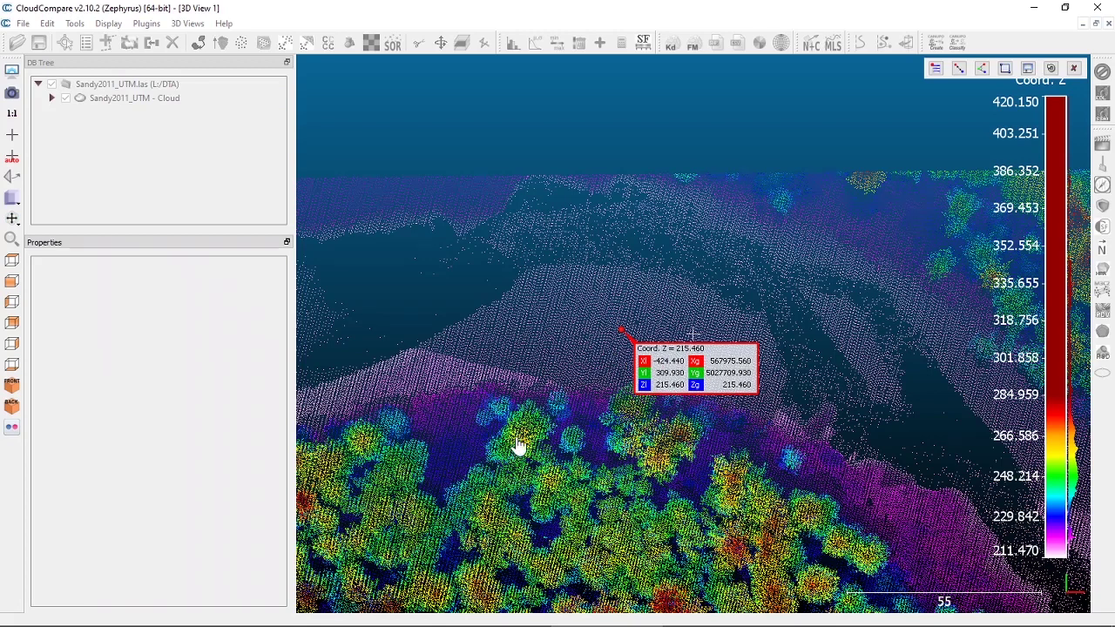
# Pick seven points on the water and trees to read their coordinates, ending on a water point at Z = 215.520.
pyautogui.click(523, 350)
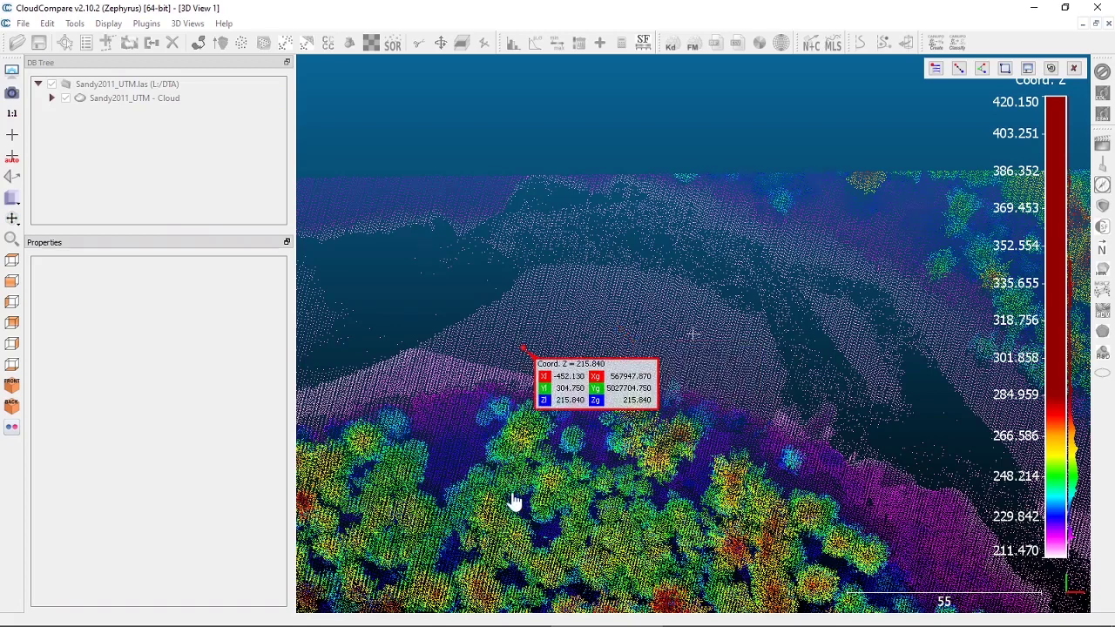
pyautogui.click(738, 557)
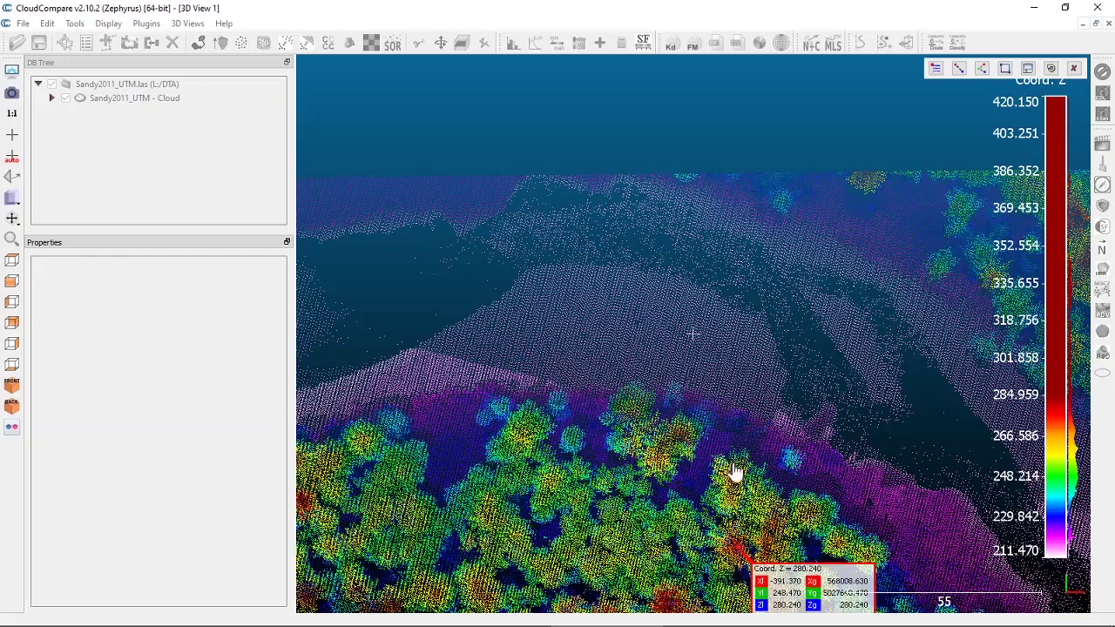
pyautogui.click(672, 330)
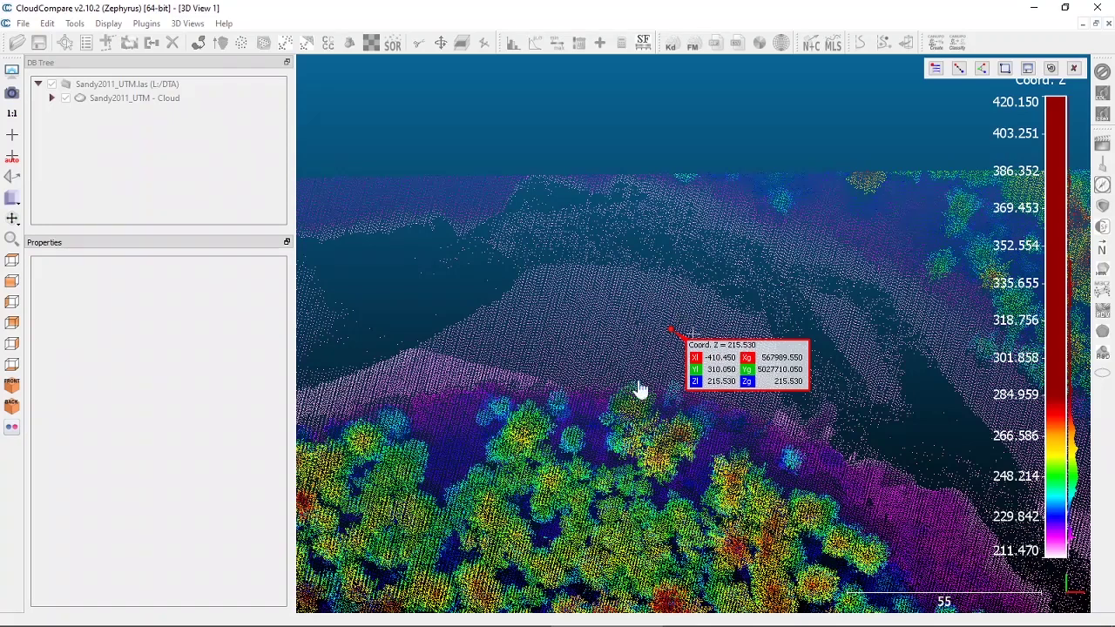
pyautogui.click(599, 311)
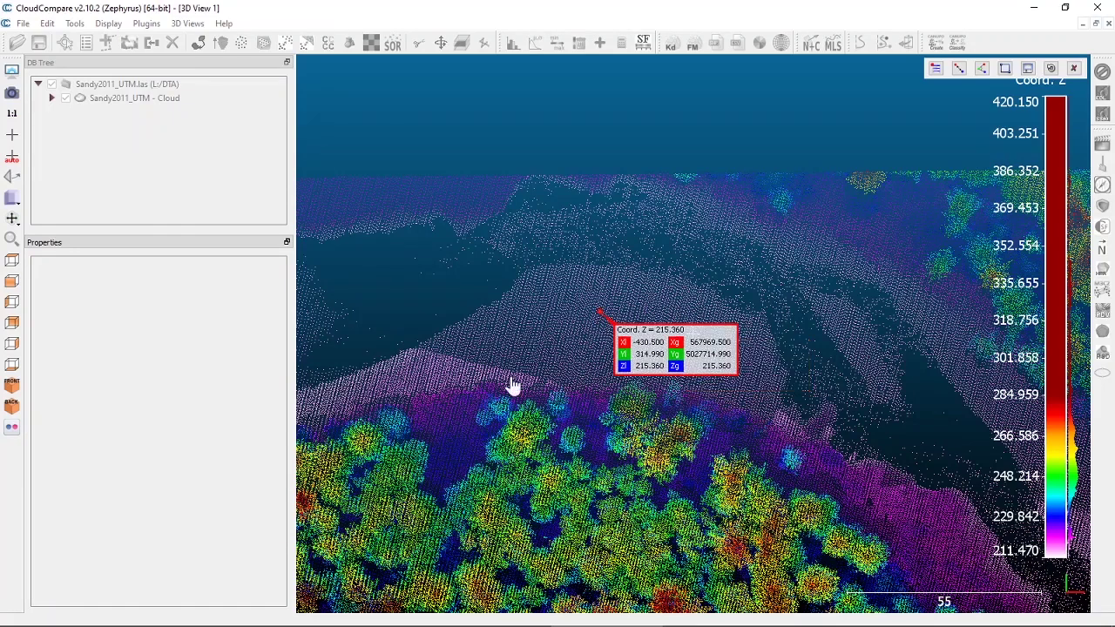
pyautogui.click(459, 369)
pyautogui.click(452, 467)
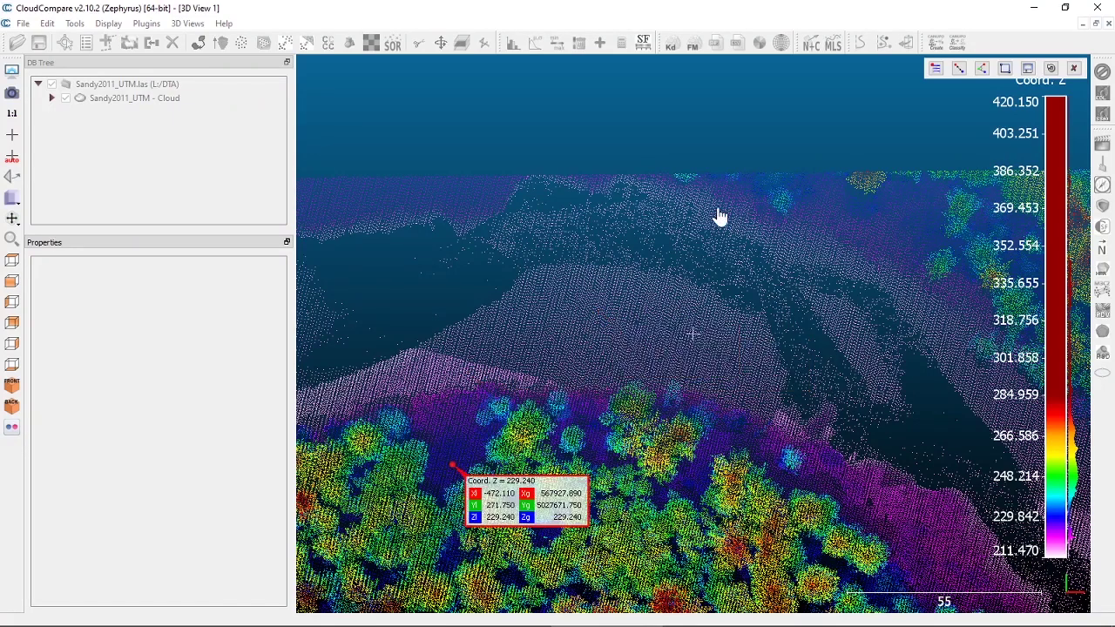
pyautogui.click(849, 266)
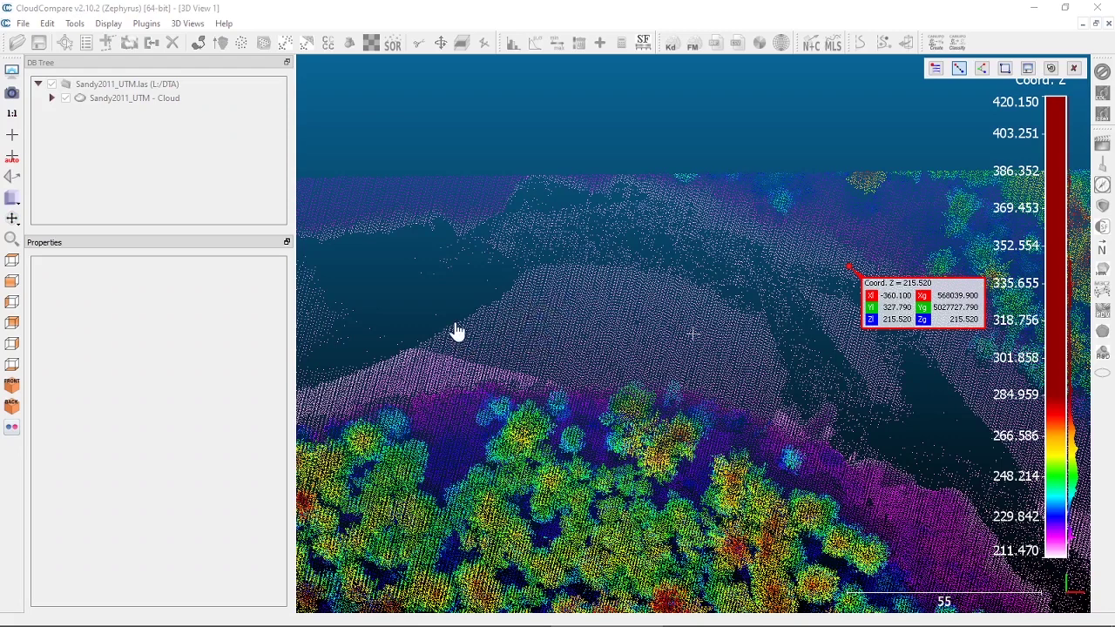
# Measure two-point distances across the water: 51.328, 18.360, and a 41.215 span between shores.
pyautogui.click(669, 281)
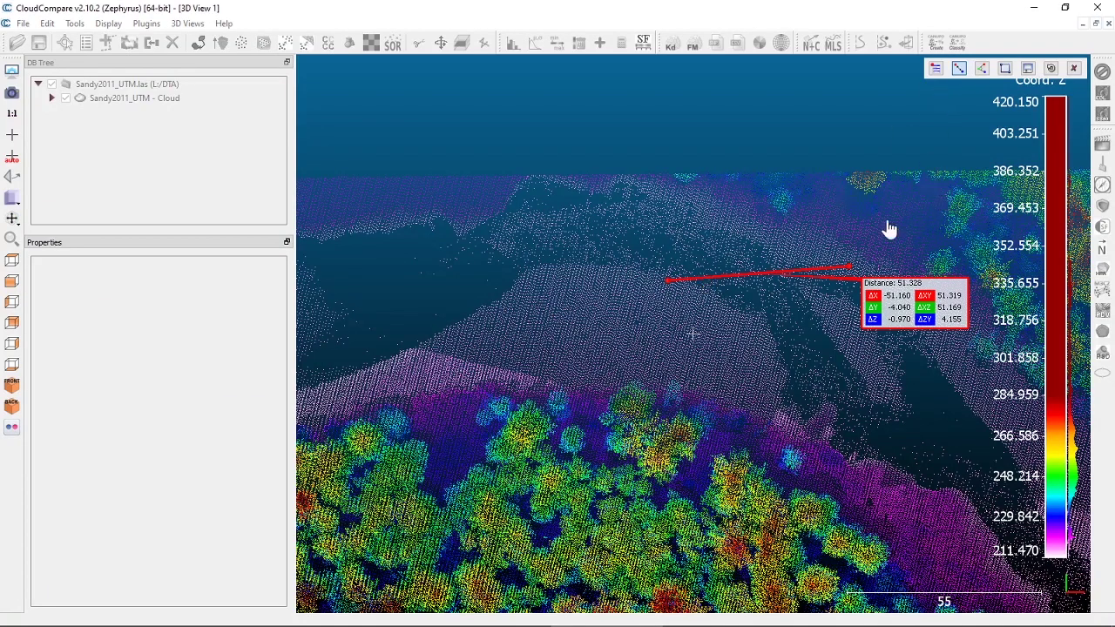
pyautogui.click(703, 223)
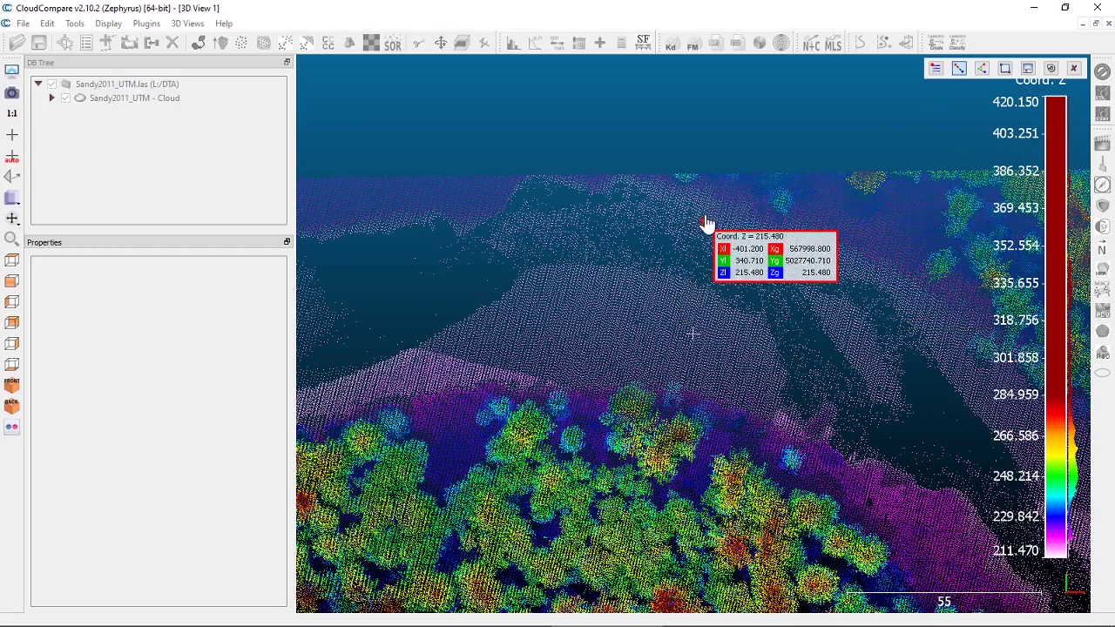
pyautogui.click(683, 282)
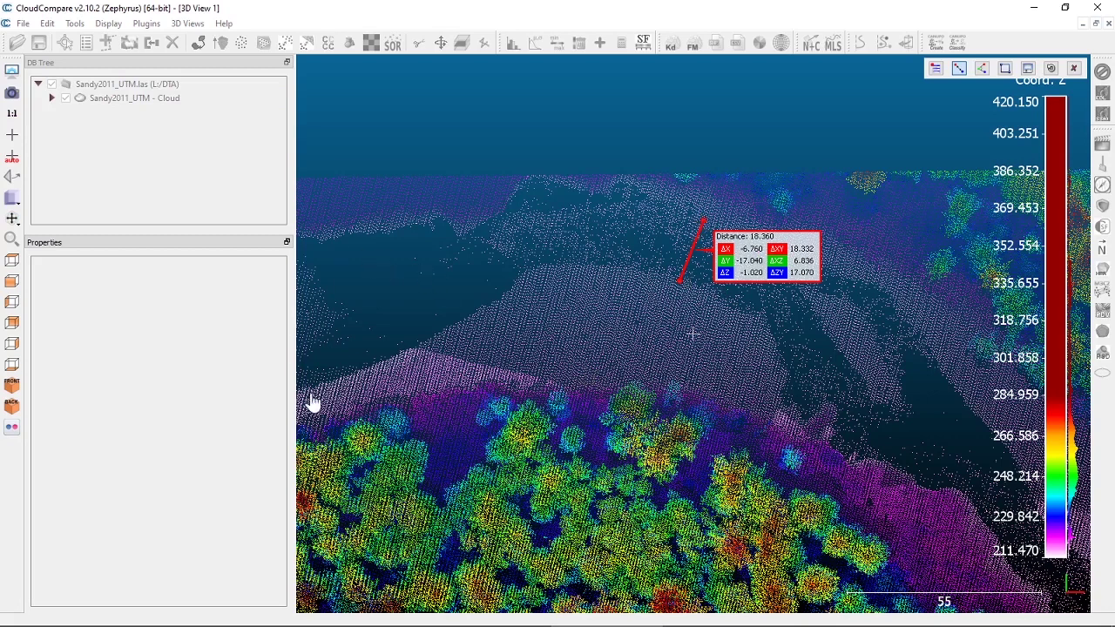
pyautogui.click(331, 235)
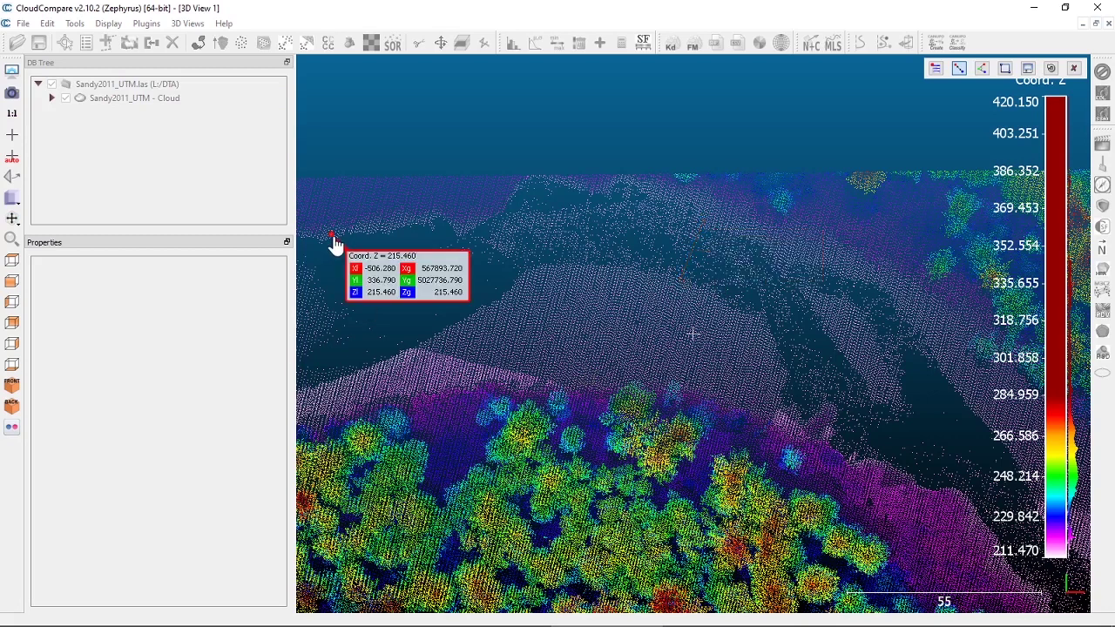
pyautogui.click(344, 380)
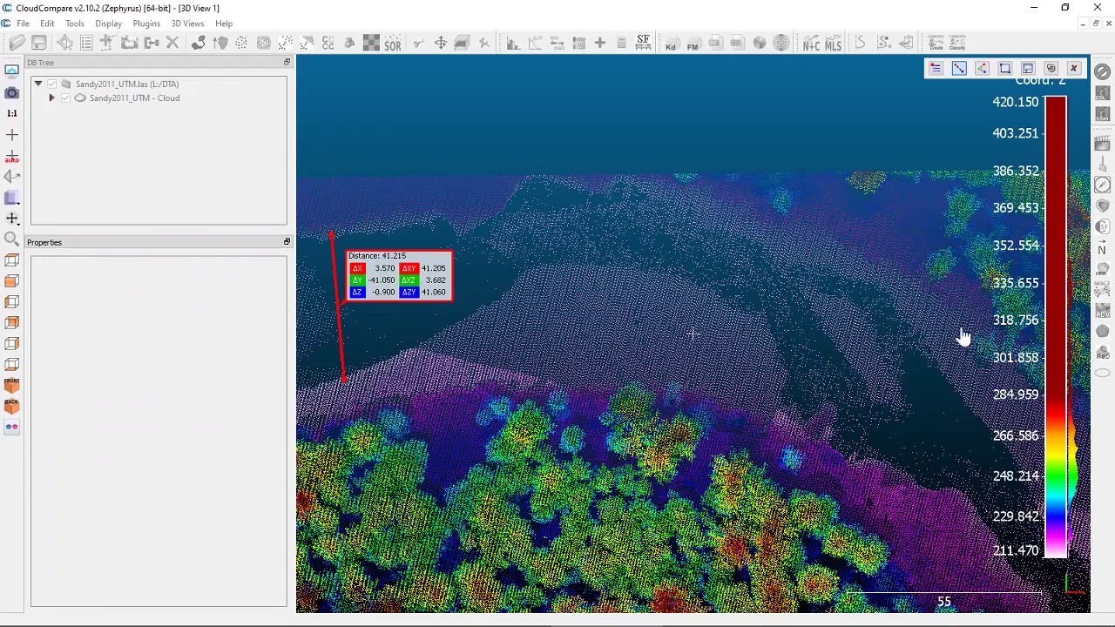
# Zoom over the narrow channel, enlarge points to size 4, and measure a 15.441 distance across it.
pyautogui.scroll(1, 921, 358)
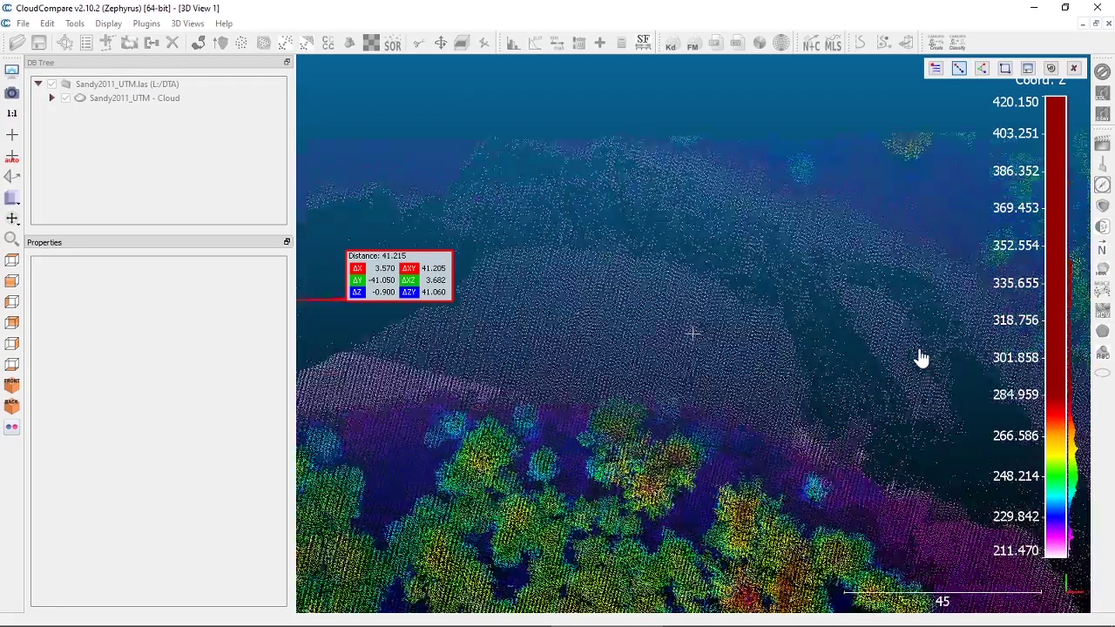
pyautogui.scroll(1, 919, 358)
pyautogui.moveTo(917, 358); pyautogui.dragTo(795, 354, button='right')
pyautogui.scroll(5, 799, 364)
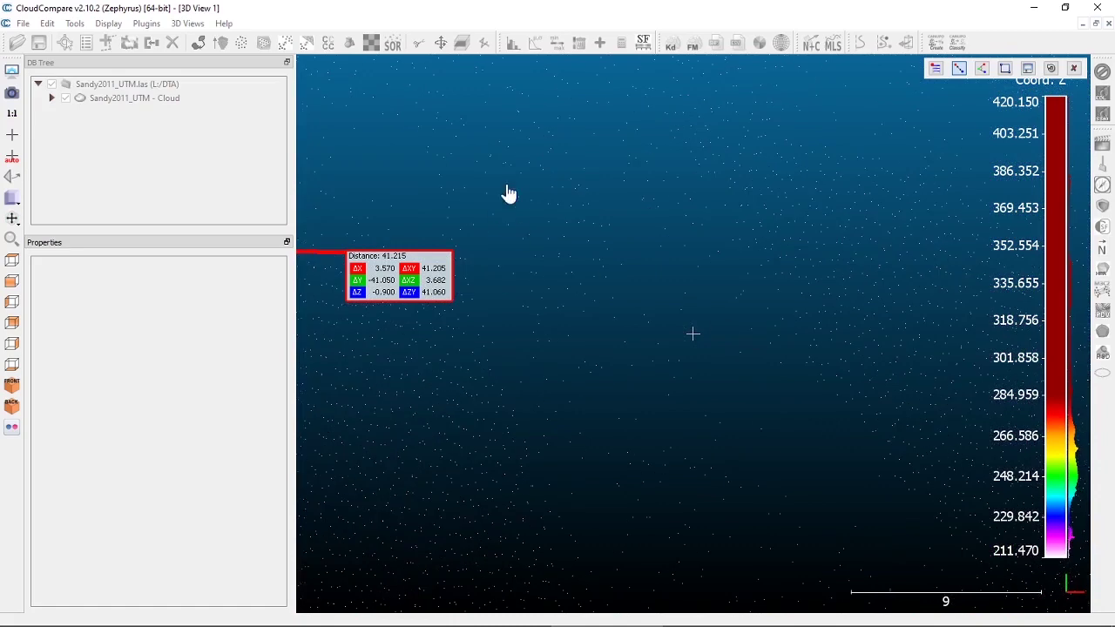
pyautogui.click(446, 73)
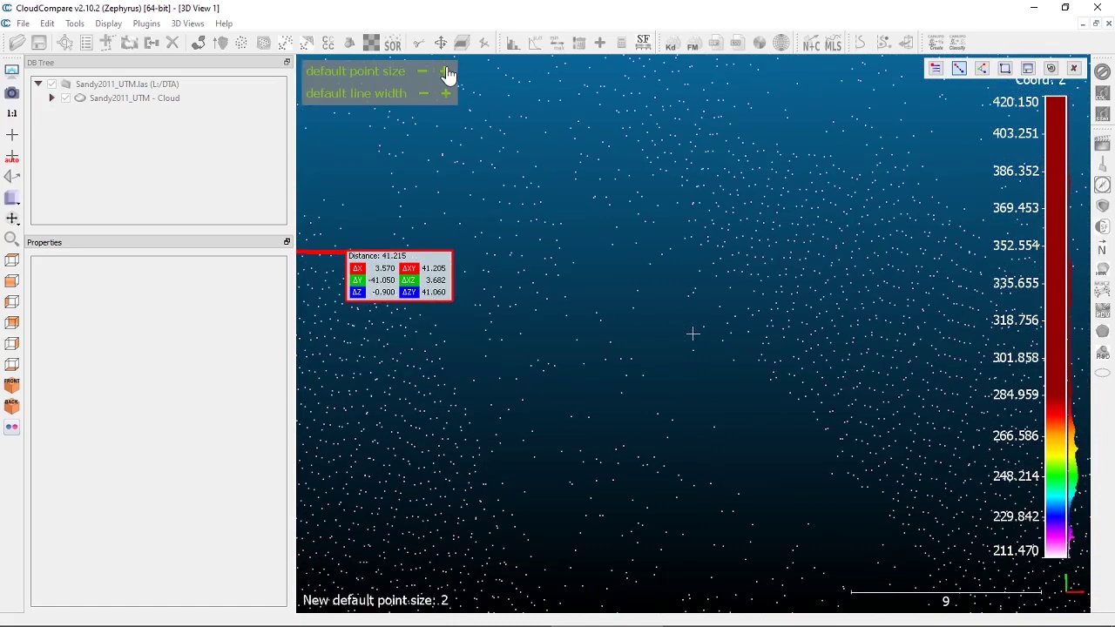
pyautogui.click(446, 73)
pyautogui.click(446, 73)
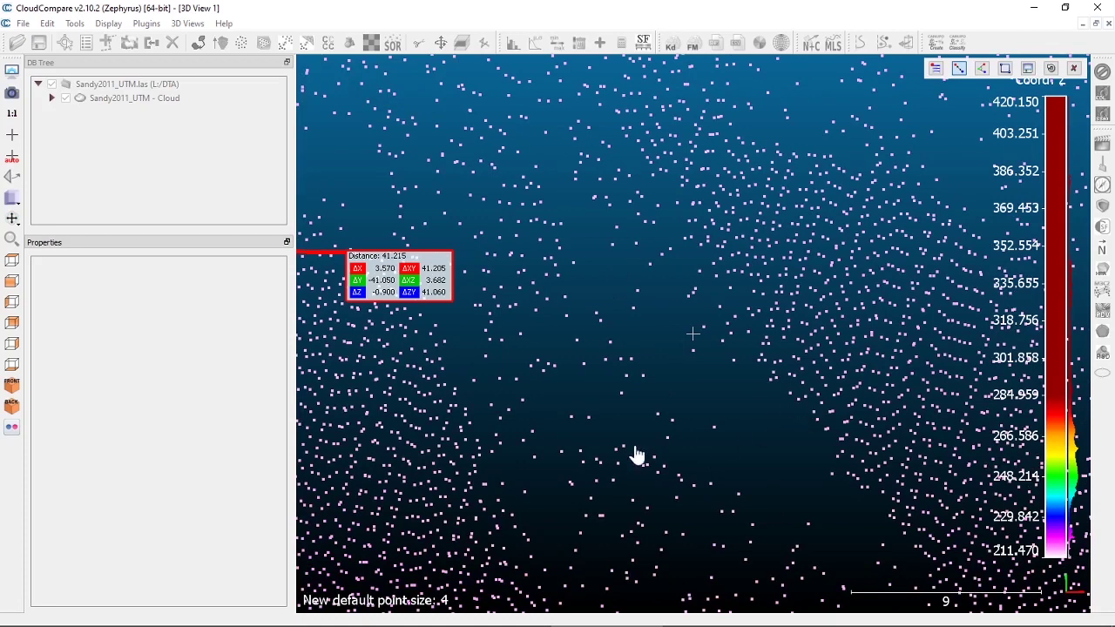
pyautogui.click(813, 414)
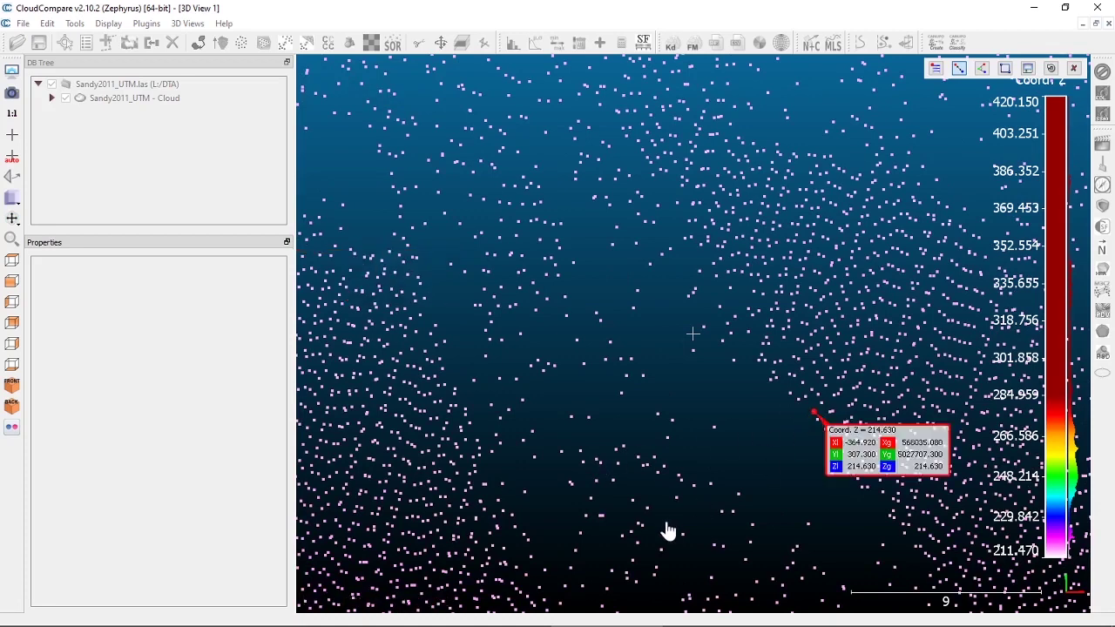
pyautogui.click(503, 511)
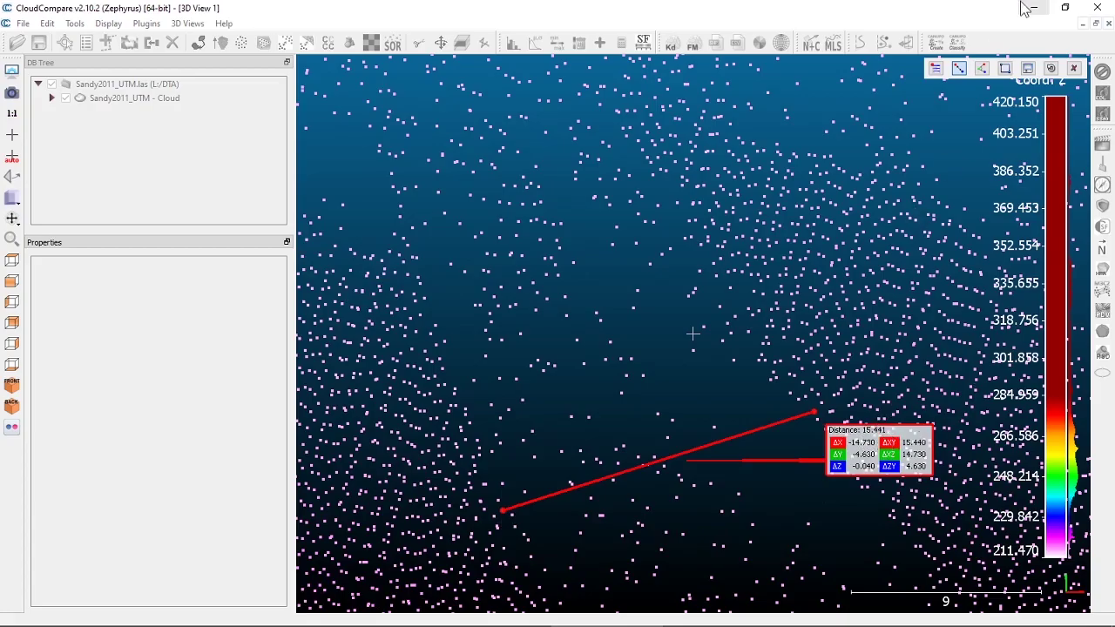
# Zoom back out and reduce the default point size back to 1.
pyautogui.scroll(-10, 739, 246)
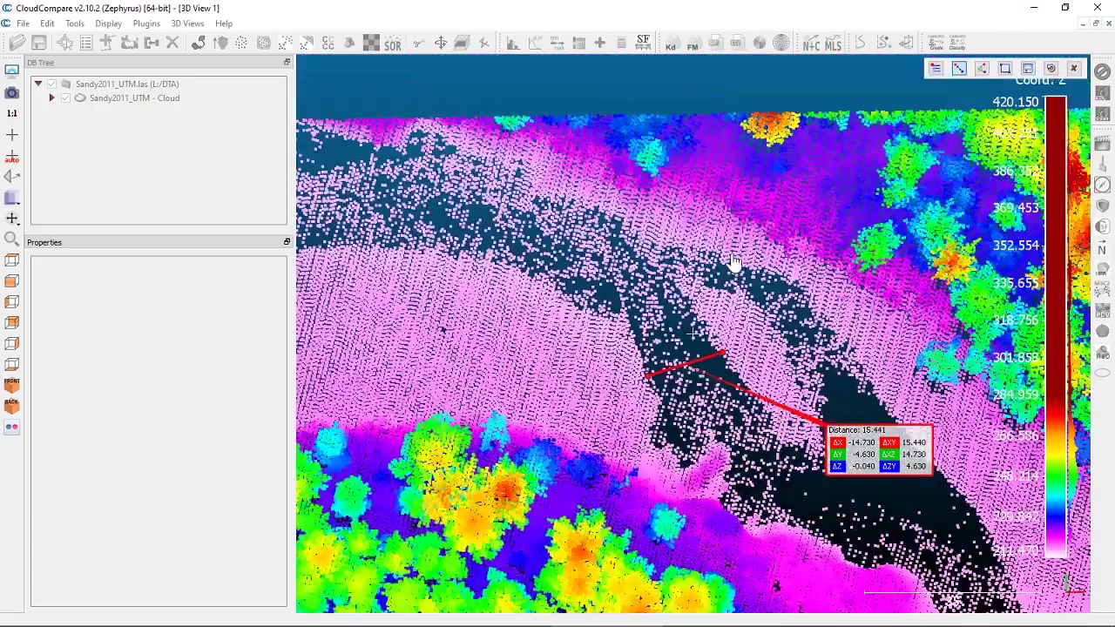
pyautogui.moveTo(372, 115)
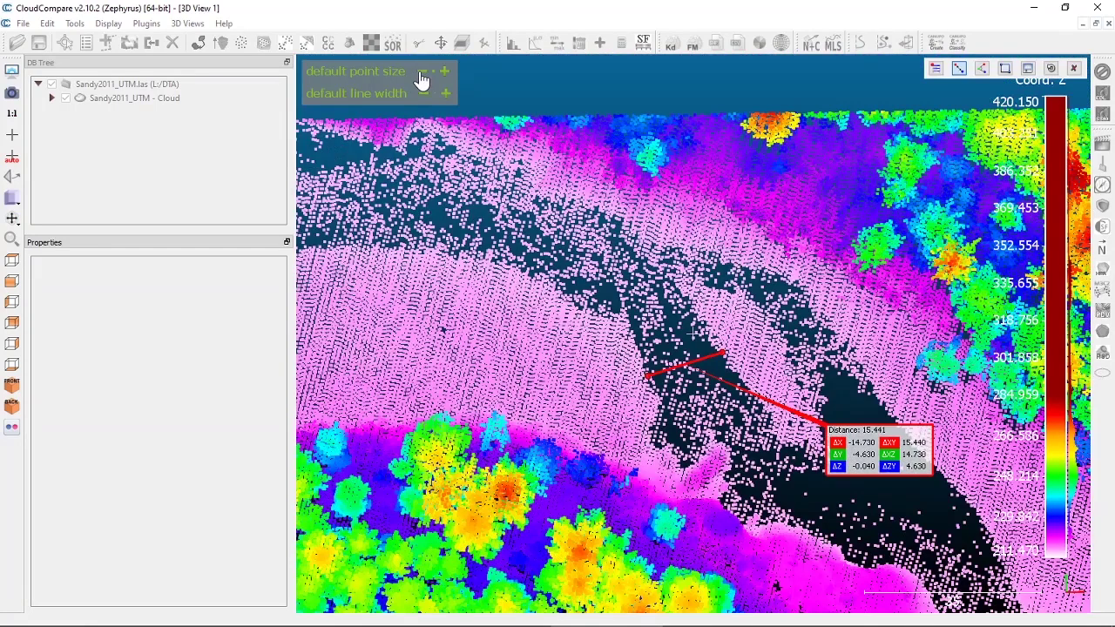
pyautogui.click(421, 77)
pyautogui.click(421, 78)
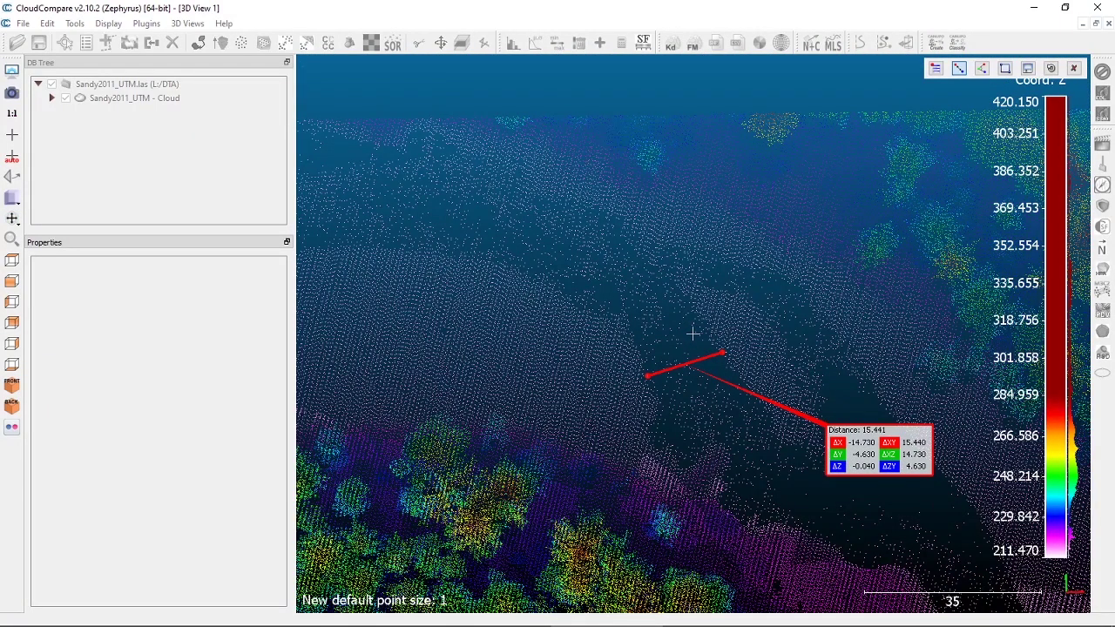
# Measure three-point triangles on the water, ending with triangle ABC of area 825.549.
pyautogui.click(982, 72)
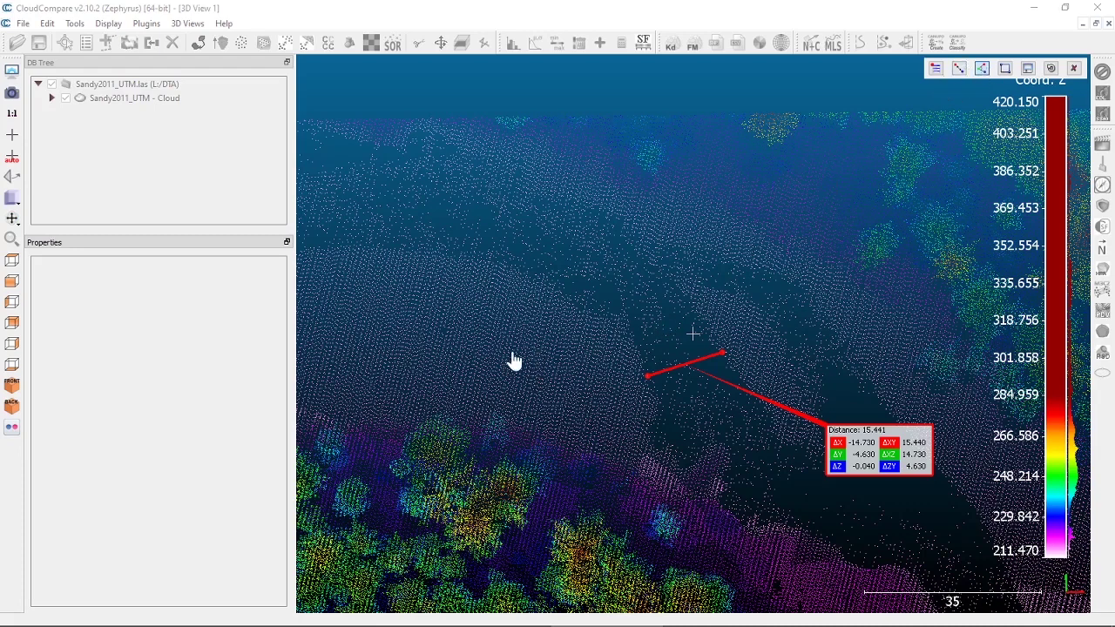
pyautogui.click(512, 354)
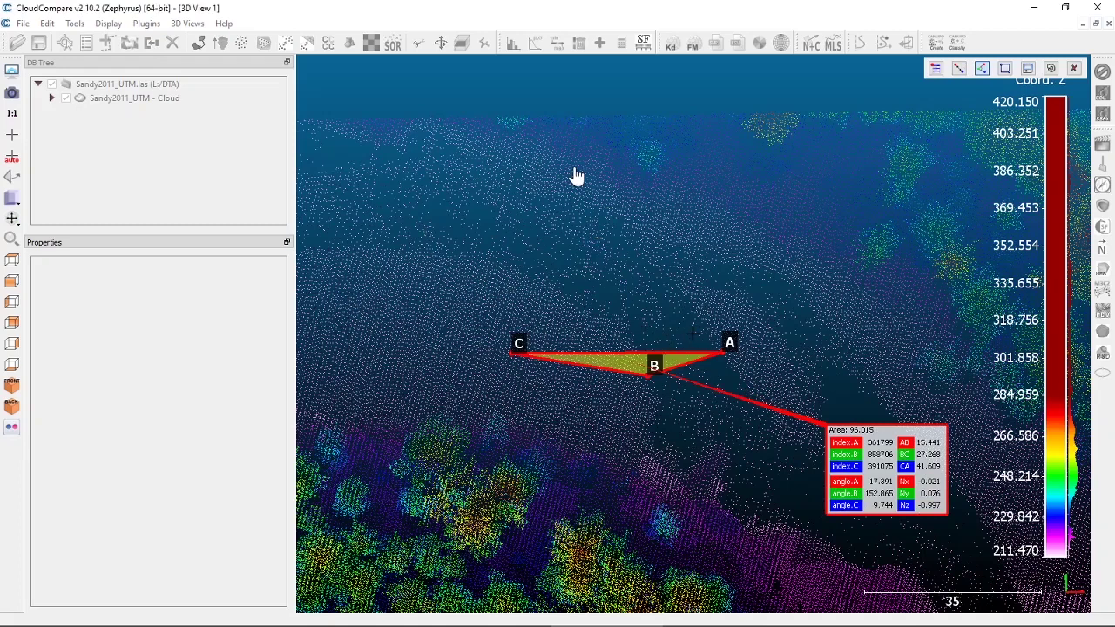
pyautogui.click(571, 168)
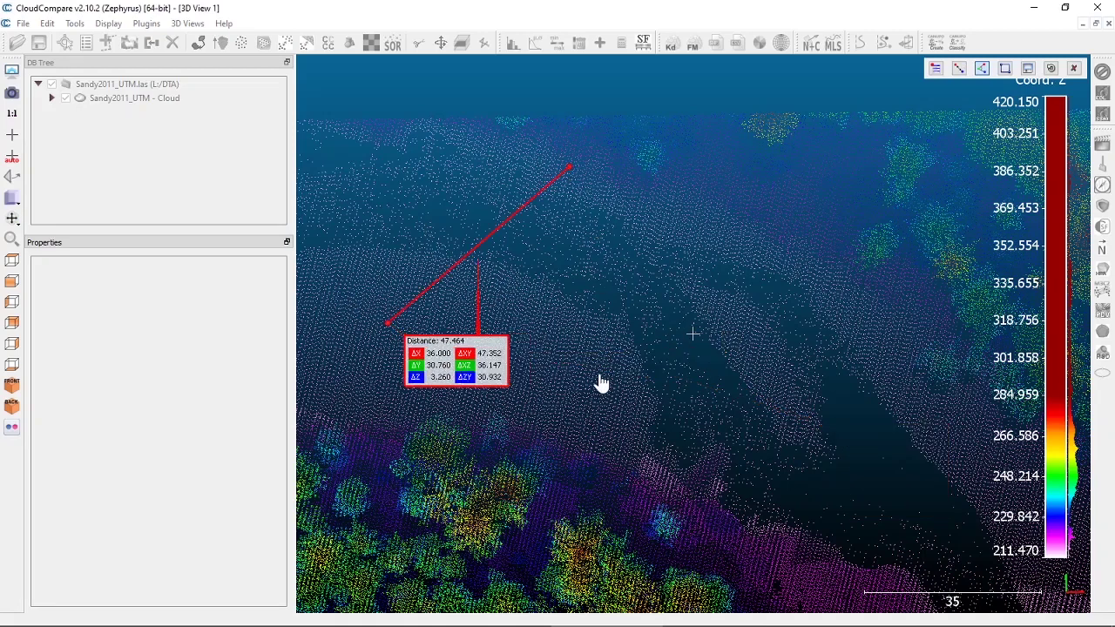
pyautogui.click(599, 373)
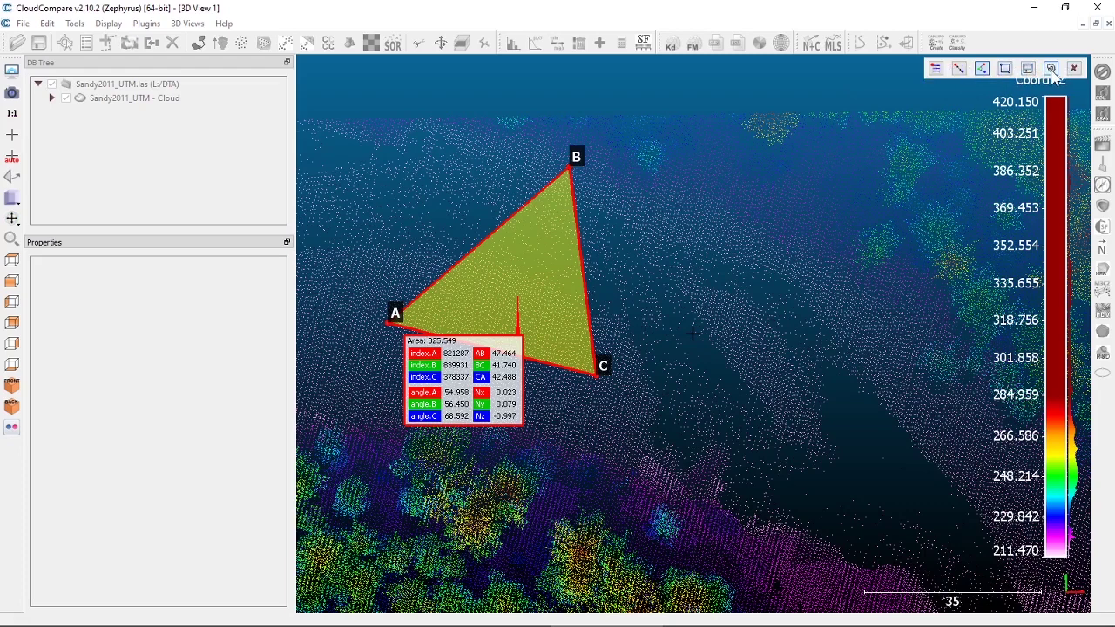
# Close the point picking tool and select Sandy2011_UTM - Cloud in the DB Tree to view its properties.
pyautogui.click(1050, 69)
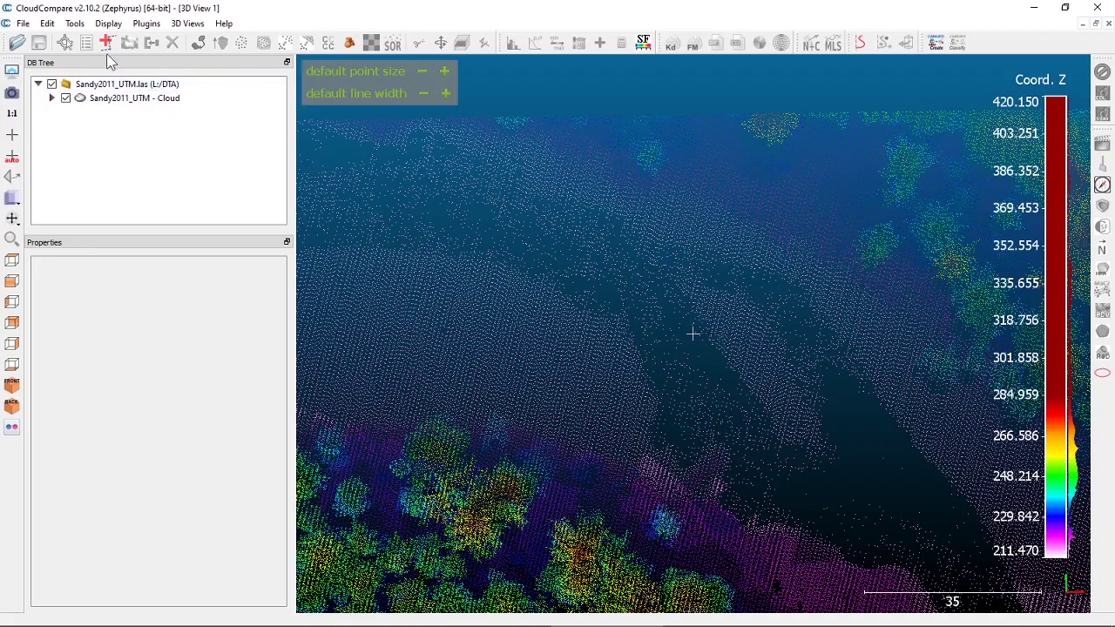
pyautogui.click(106, 101)
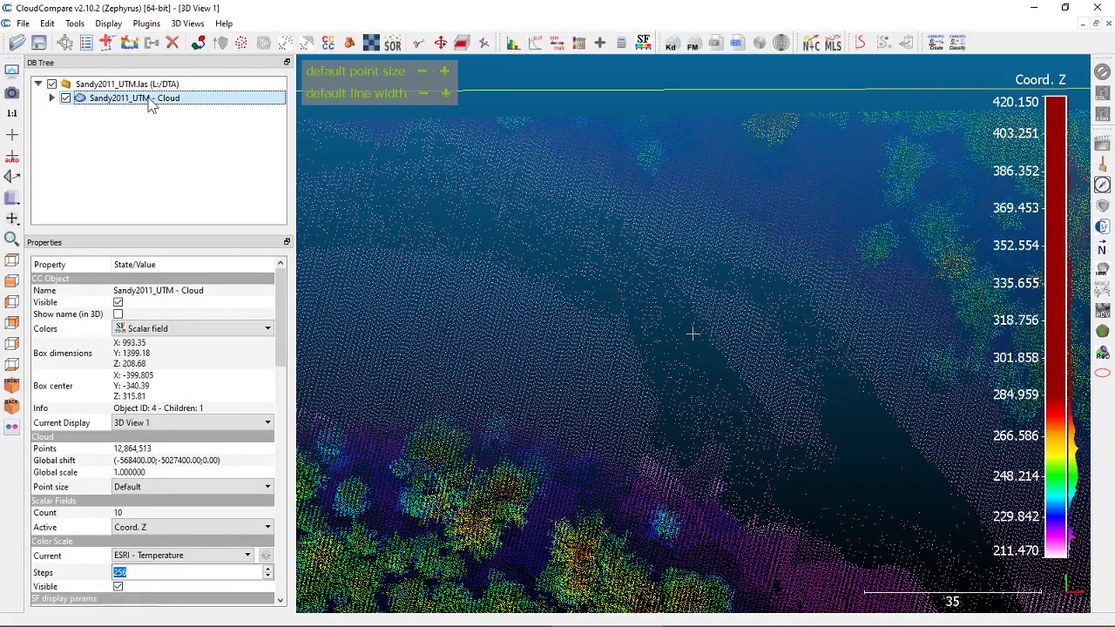
# Start the Point list picking tool on the Sandy2011_UTM cloud with an empty list.
pyautogui.click(87, 44)
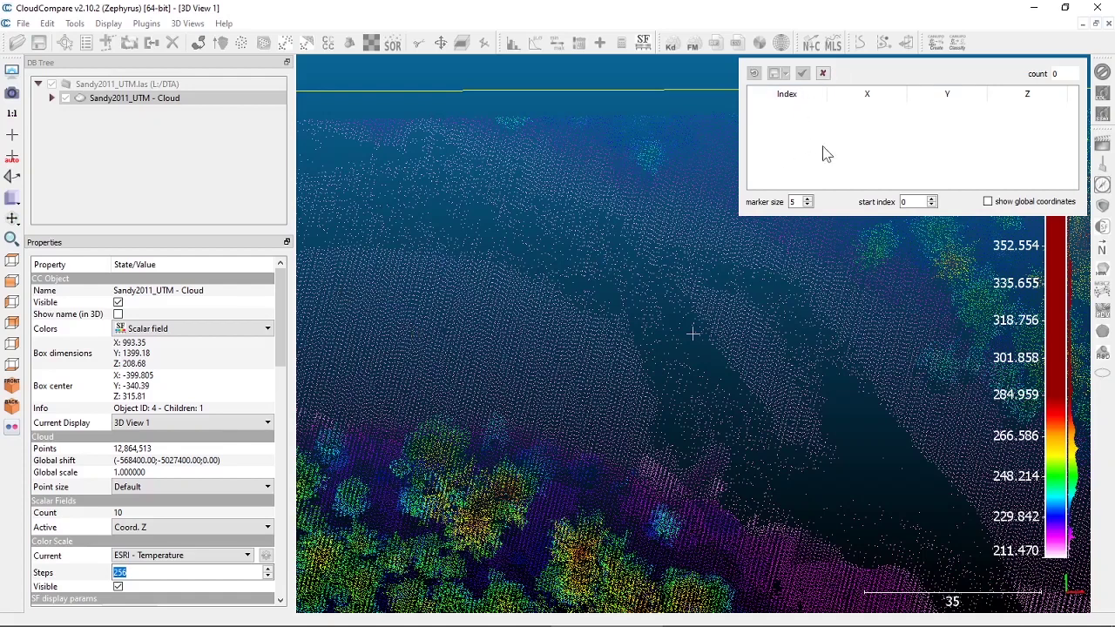
# Pick points along the water's edge from Point #0 through Point #11, reaching count 12.
pyautogui.click(358, 250)
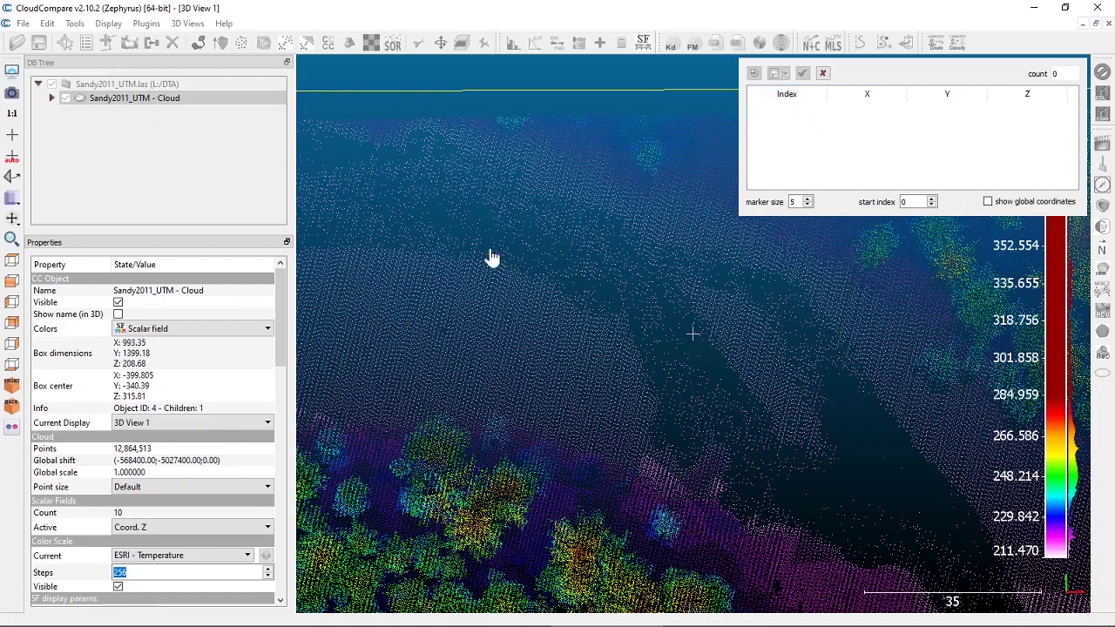
pyautogui.click(435, 248)
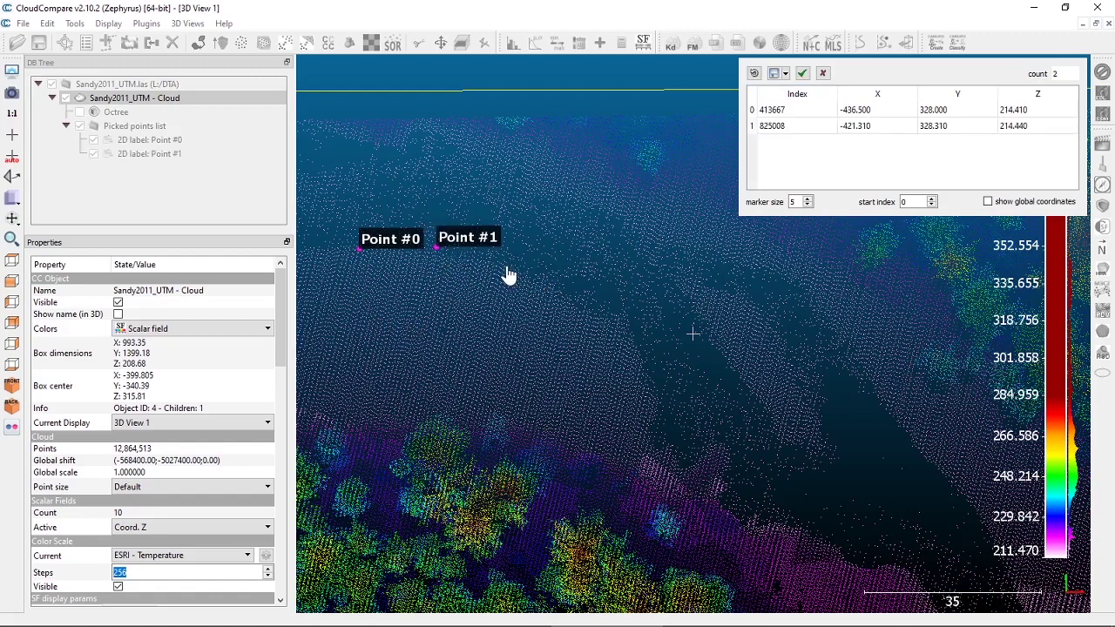
pyautogui.click(505, 266)
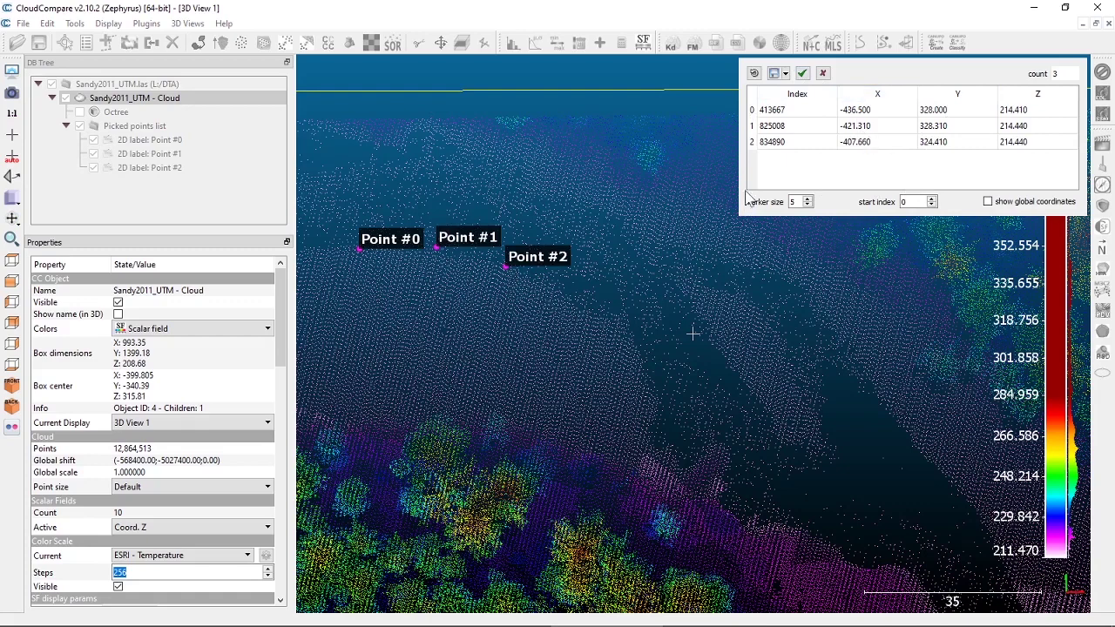
pyautogui.click(592, 311)
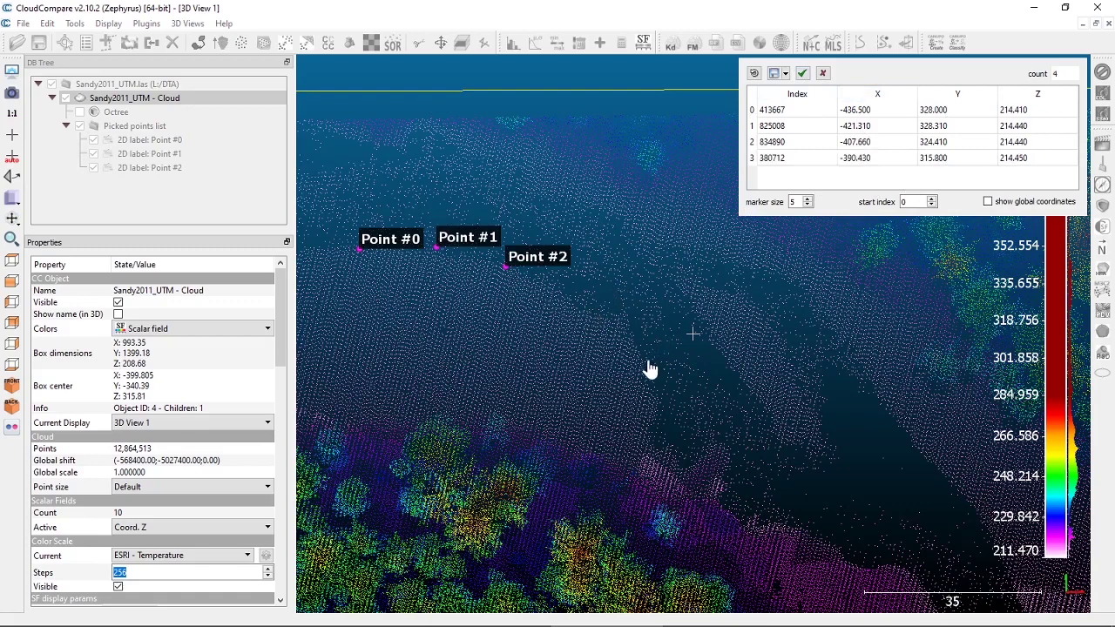
pyautogui.click(637, 356)
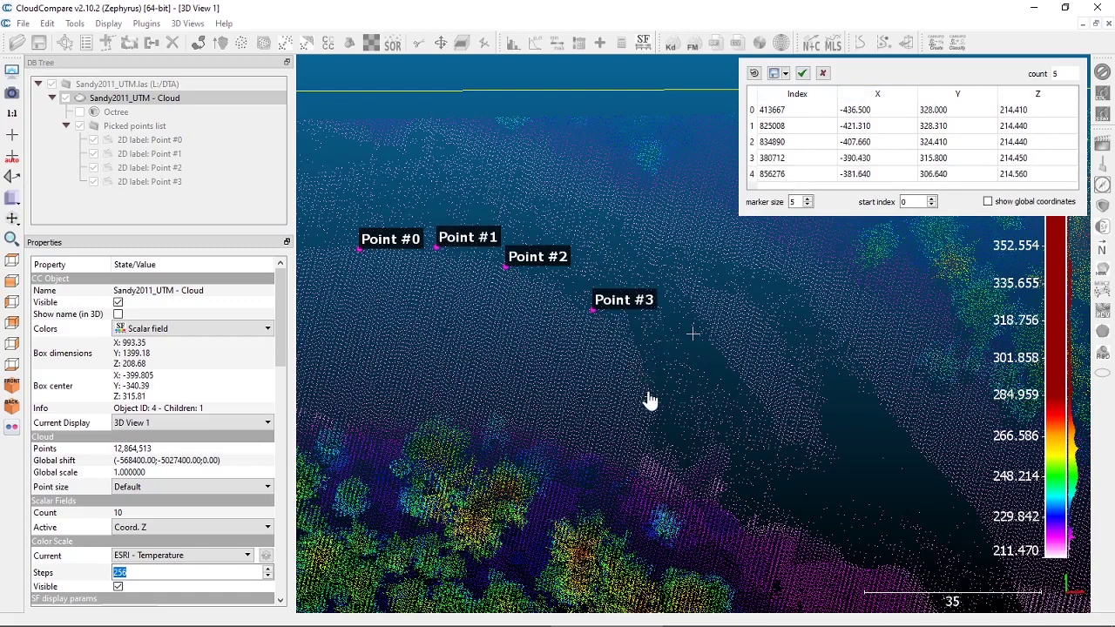
pyautogui.click(645, 393)
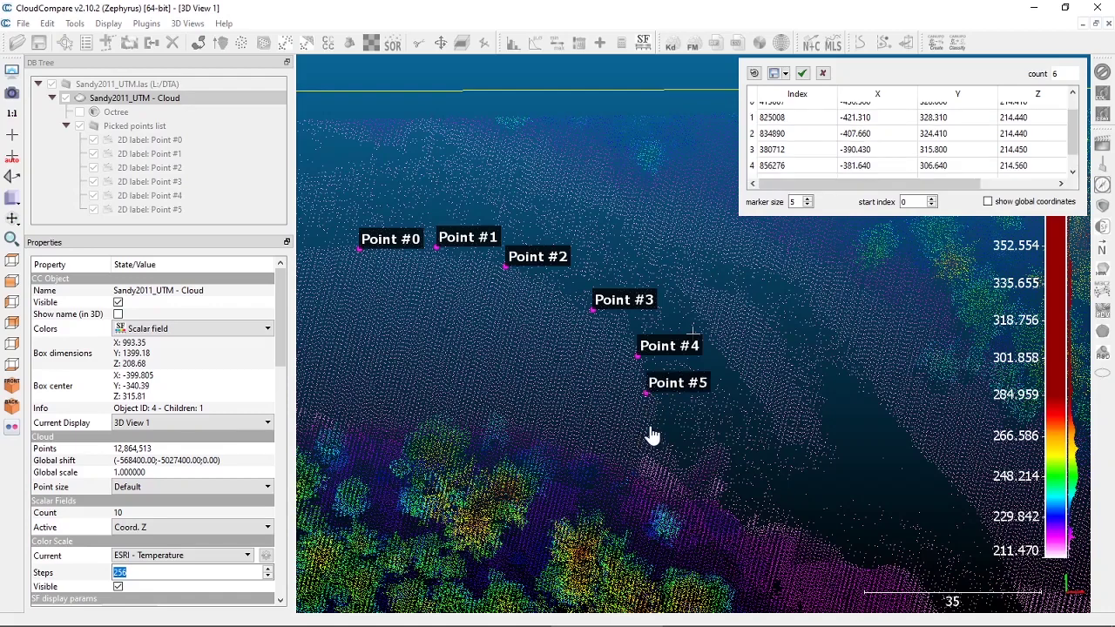
pyautogui.click(647, 426)
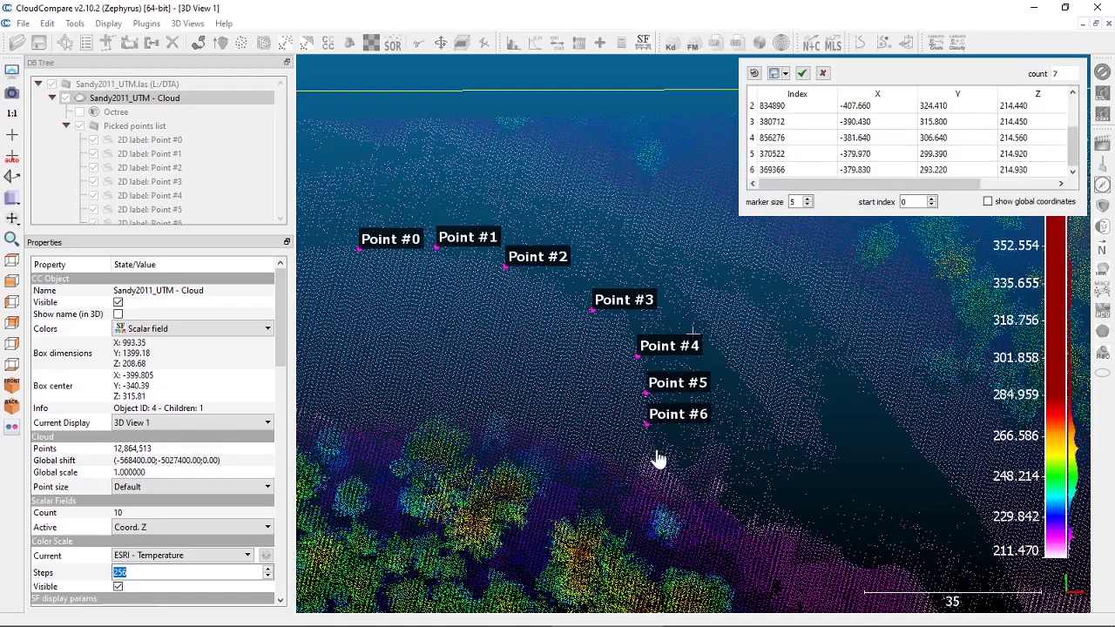
pyautogui.click(657, 453)
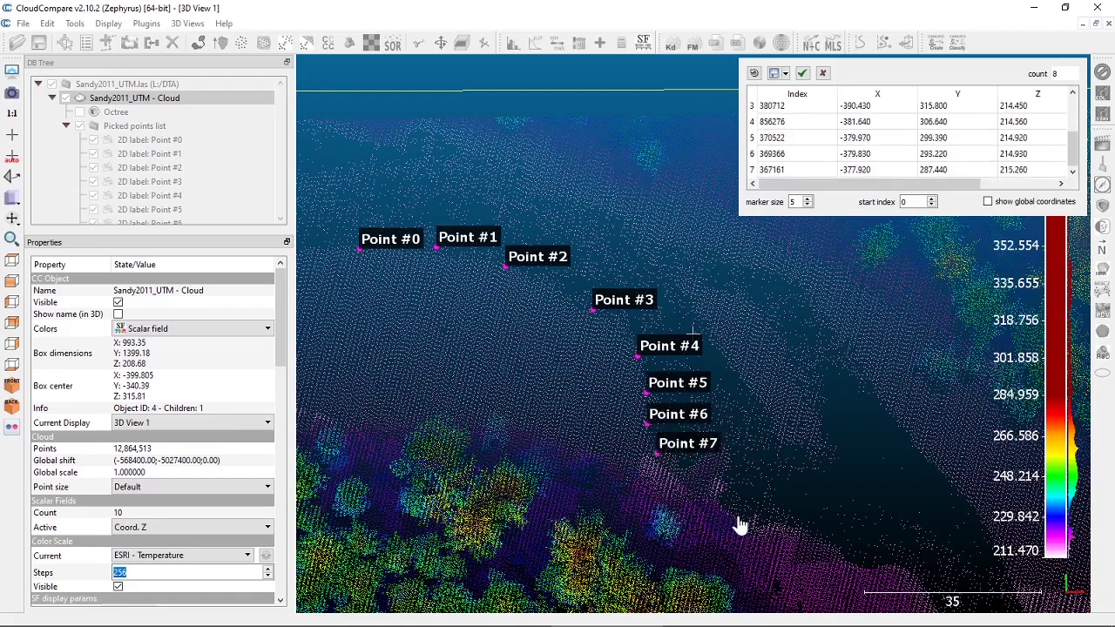
pyautogui.click(765, 530)
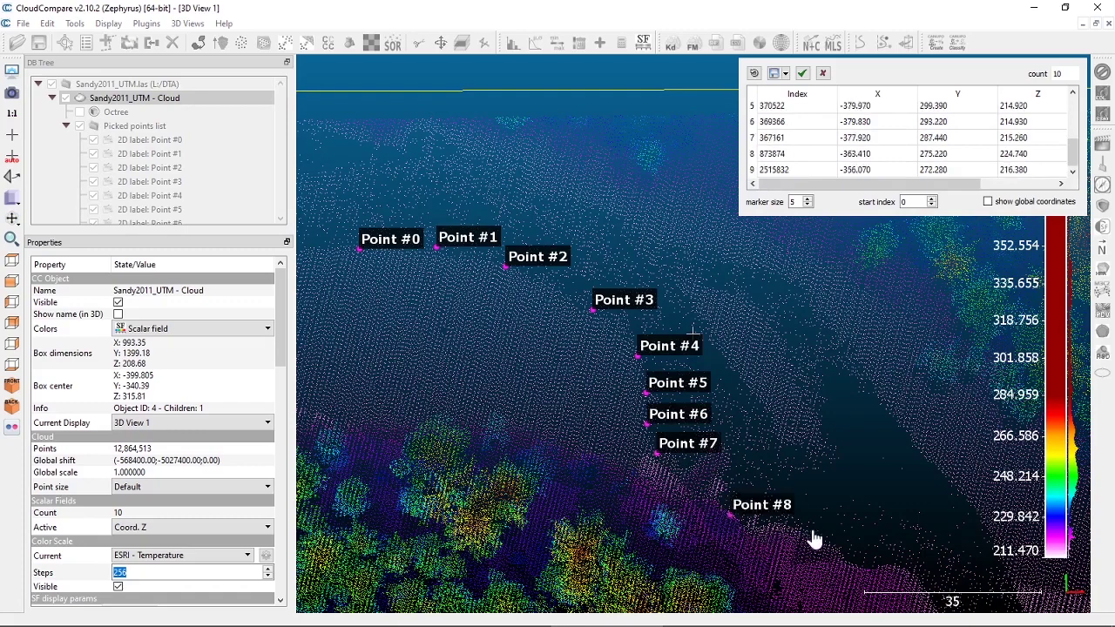
pyautogui.click(808, 534)
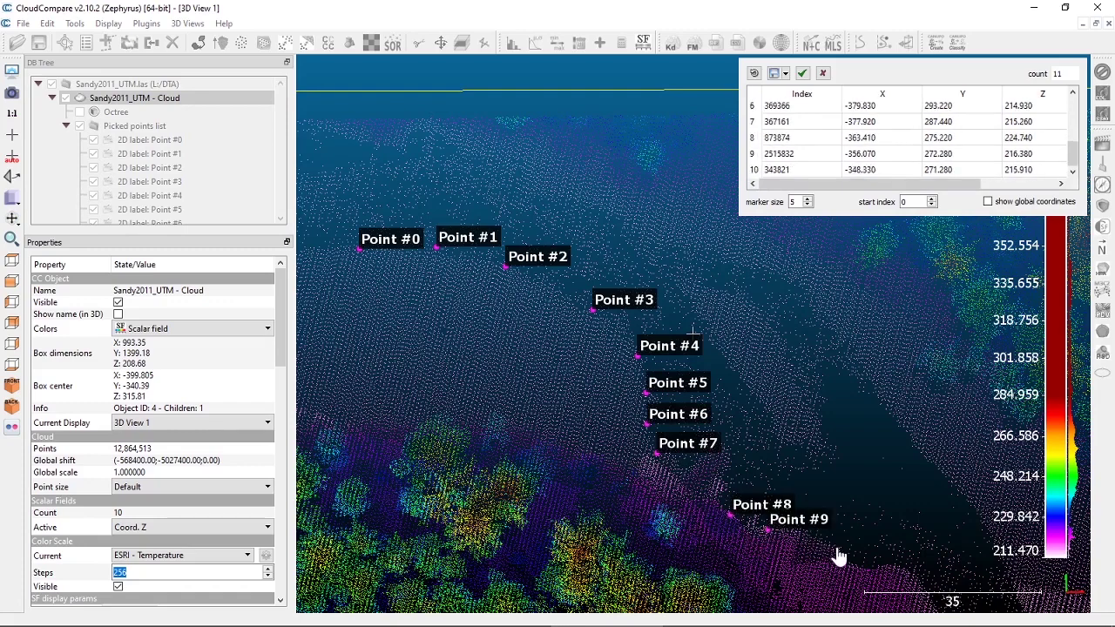
pyautogui.click(839, 558)
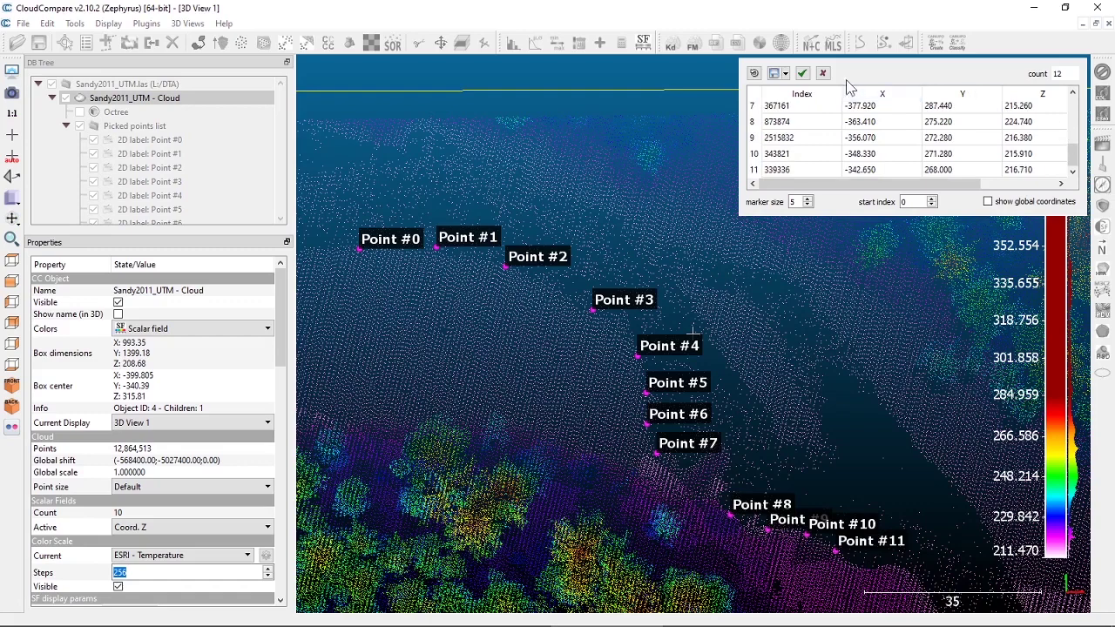
pyautogui.click(786, 74)
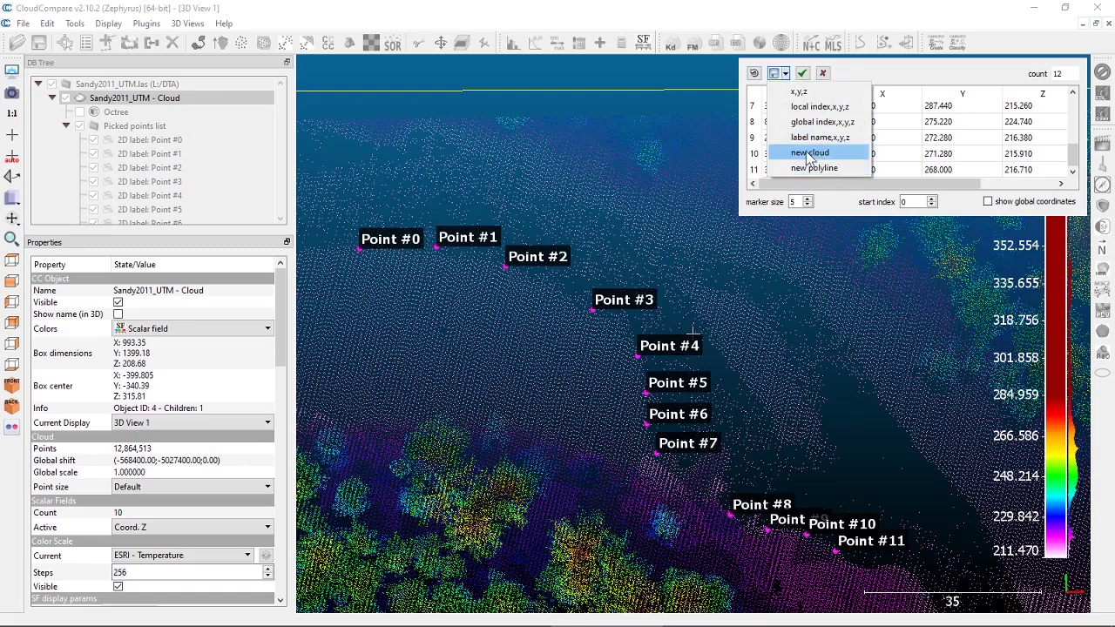
pyautogui.click(810, 154)
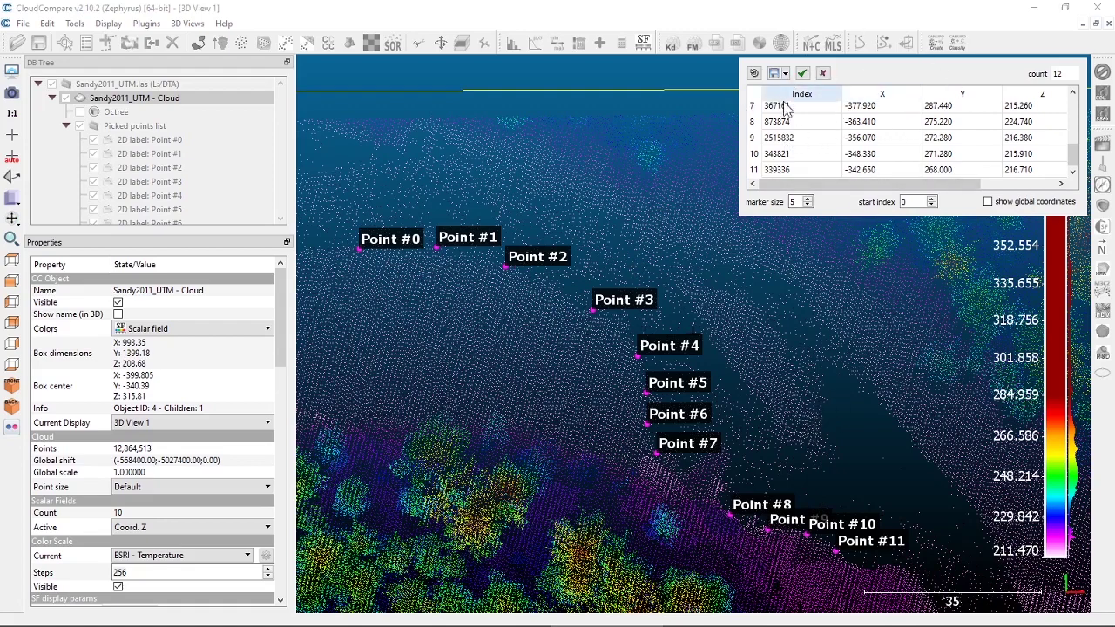
pyautogui.click(785, 75)
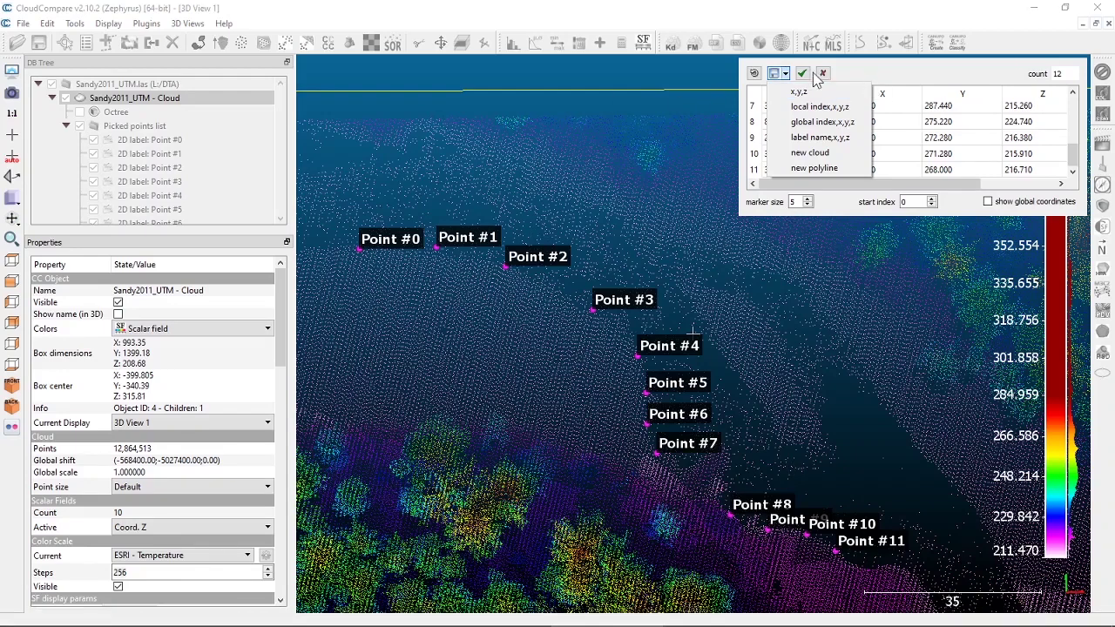
pyautogui.click(857, 76)
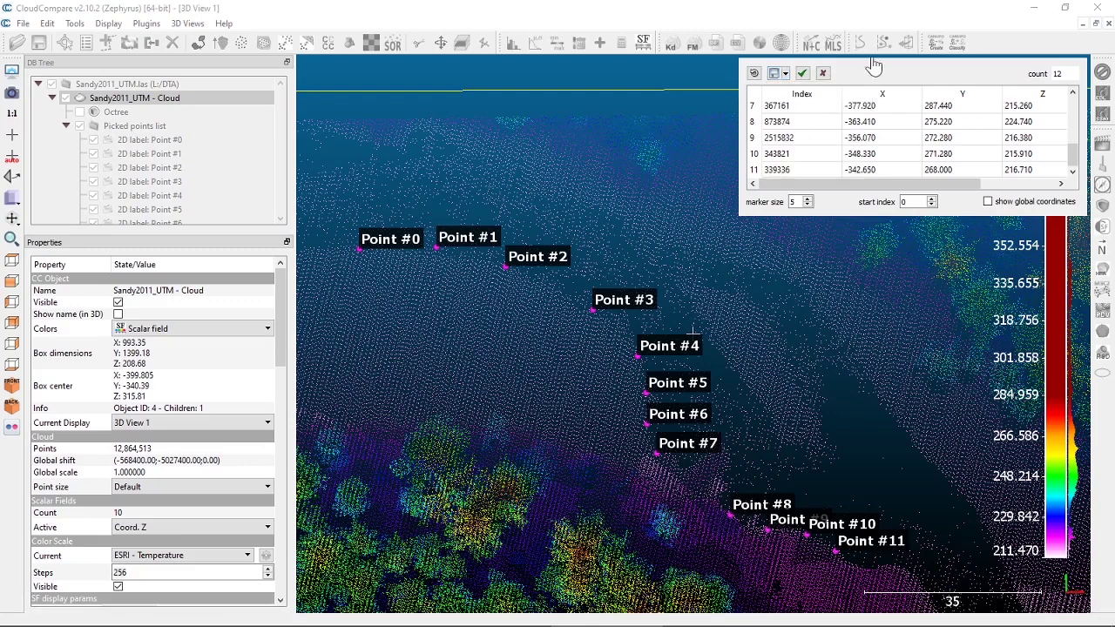
# Validate the Picked points list and toggle its labels off, on, then off in the DB Tree.
pyautogui.click(803, 74)
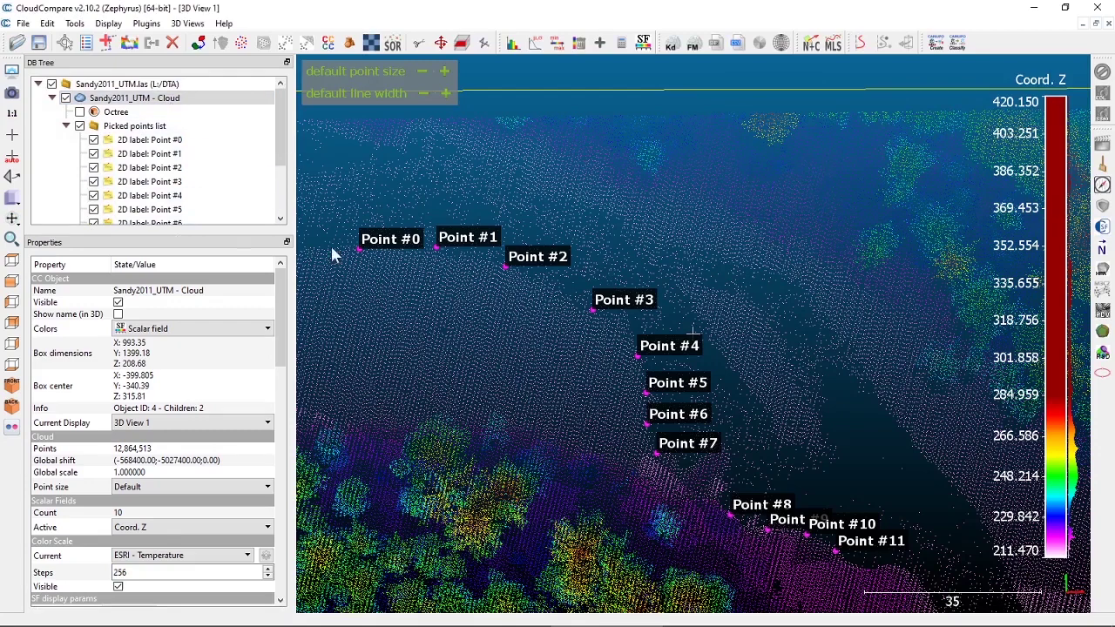
pyautogui.scroll(-1, 156, 204)
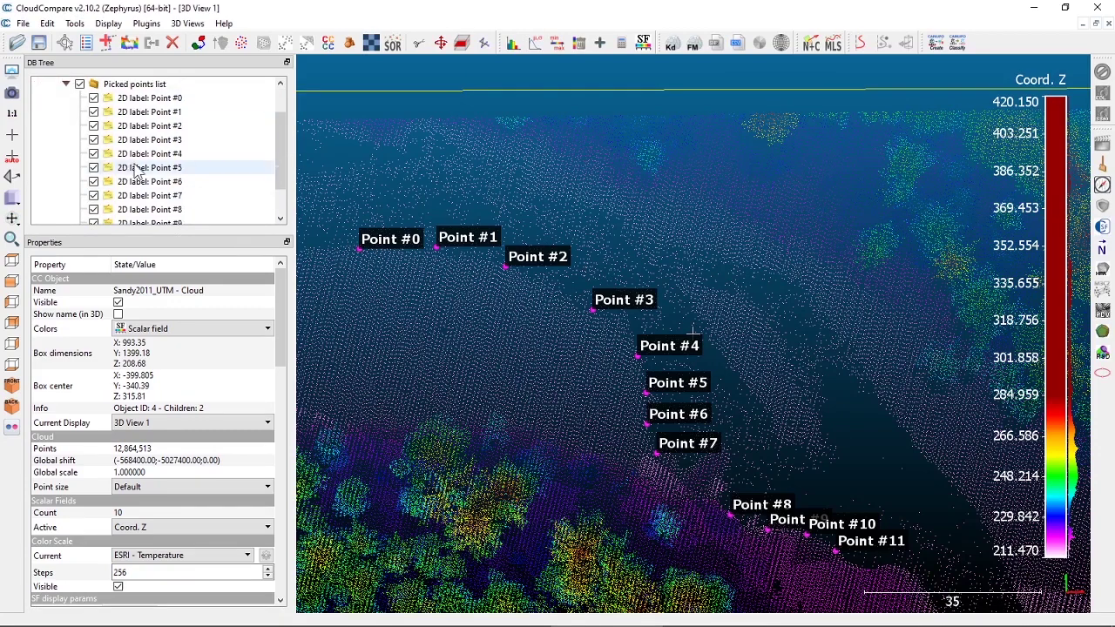
pyautogui.scroll(1, 157, 209)
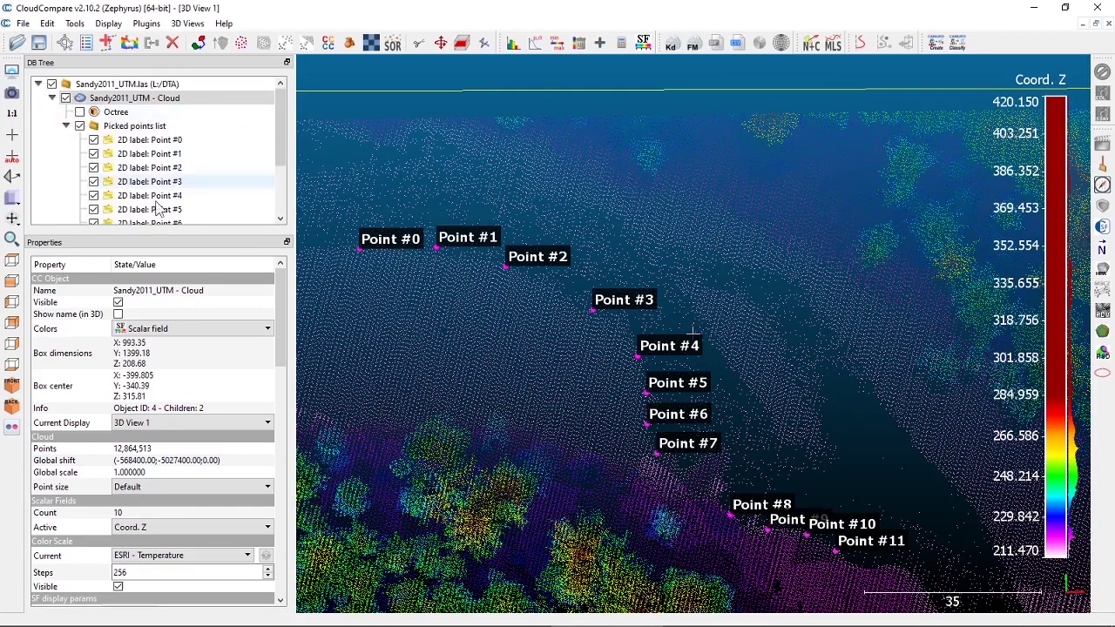
pyautogui.click(80, 126)
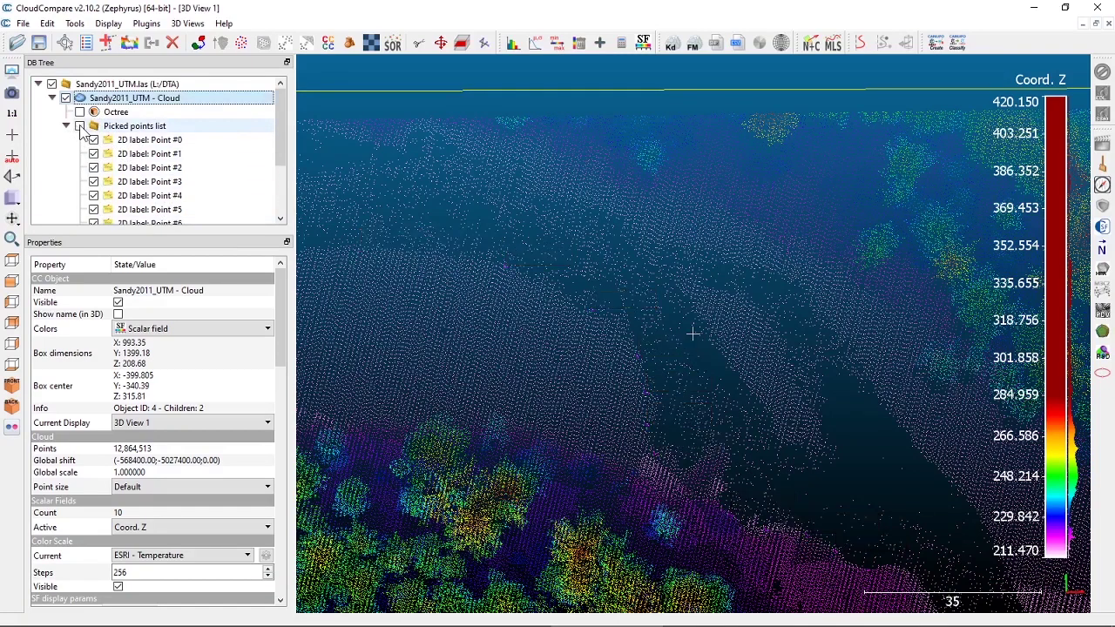
pyautogui.click(80, 126)
pyautogui.click(79, 126)
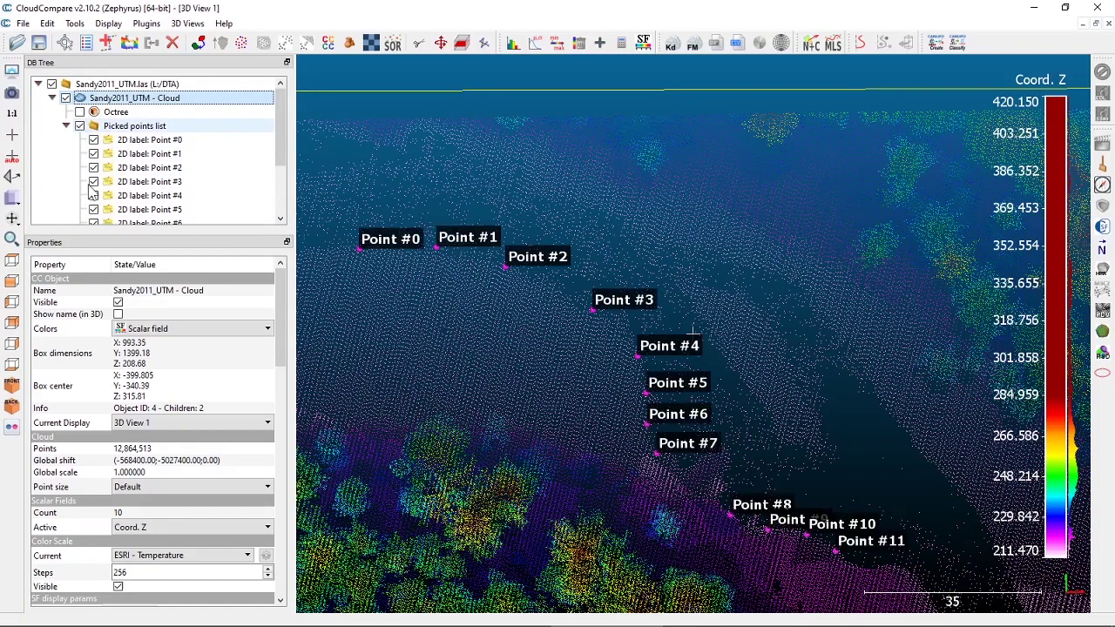
pyautogui.scroll(-1, 93, 193)
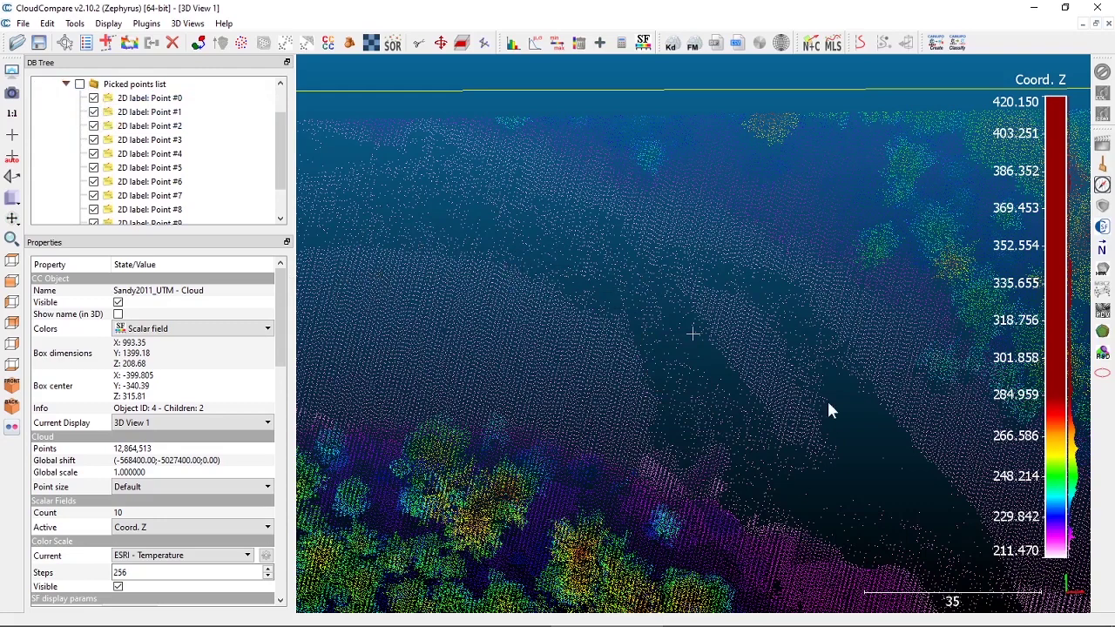
pyautogui.rightClick(170, 101)
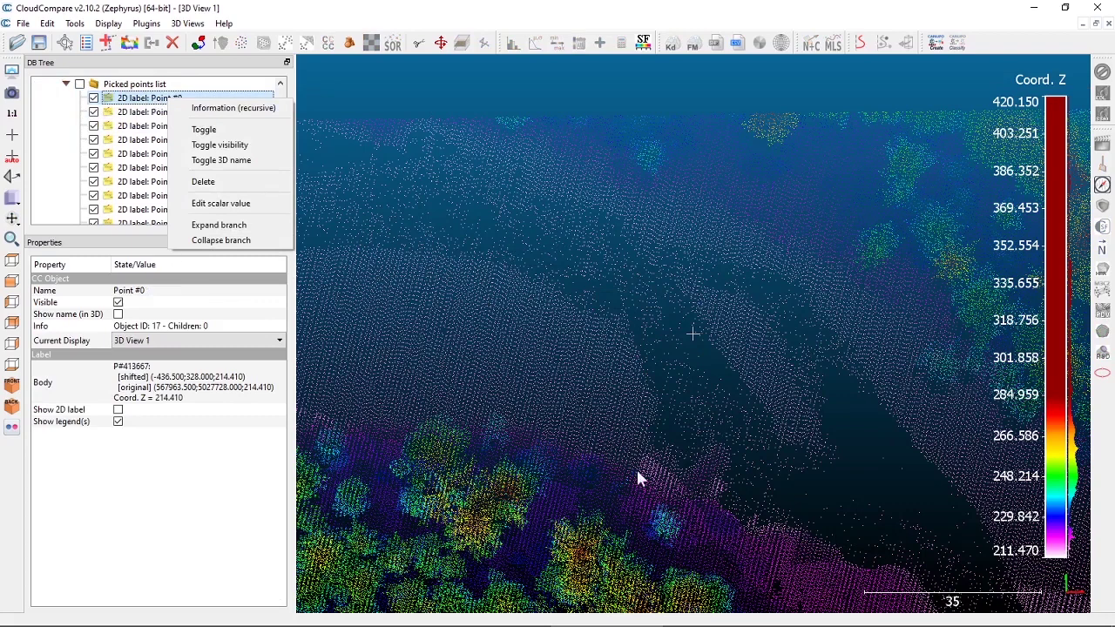
pyautogui.click(79, 83)
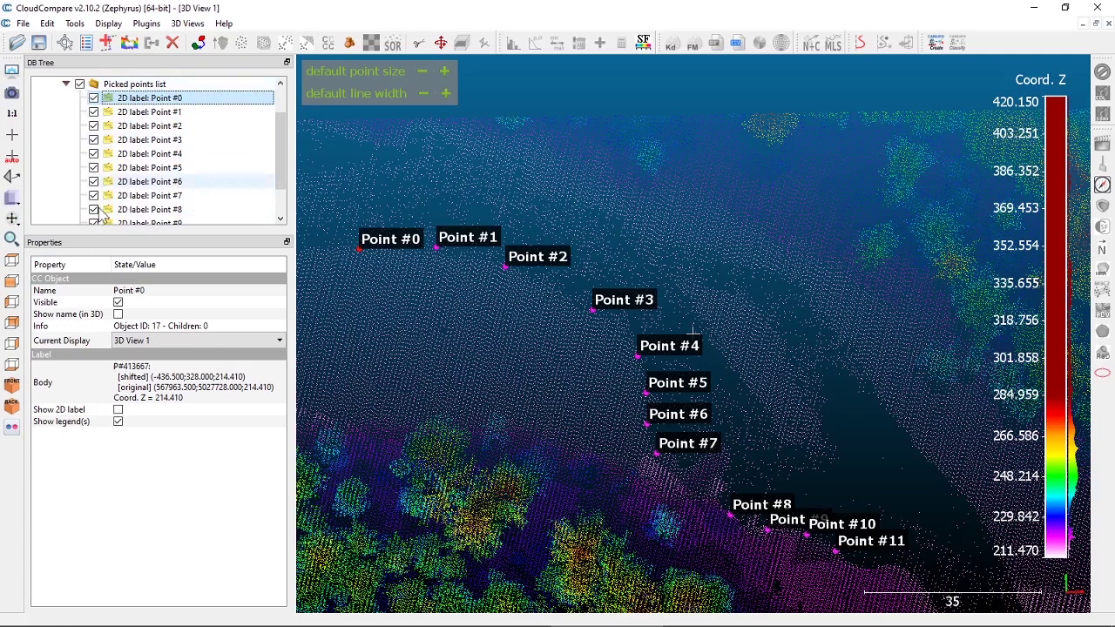
pyautogui.click(79, 83)
pyautogui.moveTo(270, 624)
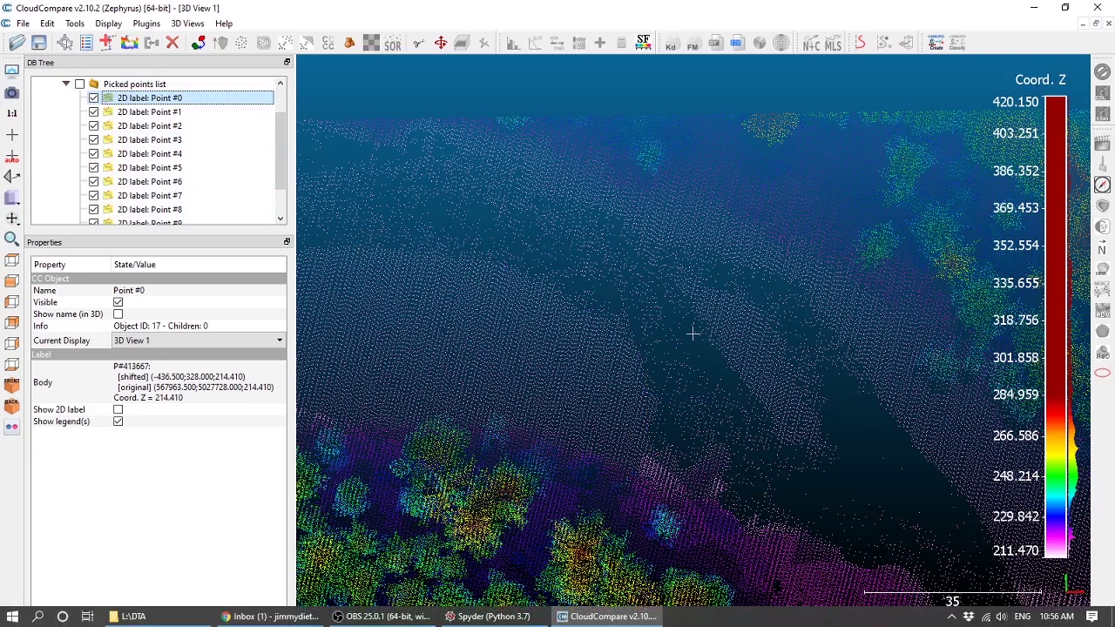